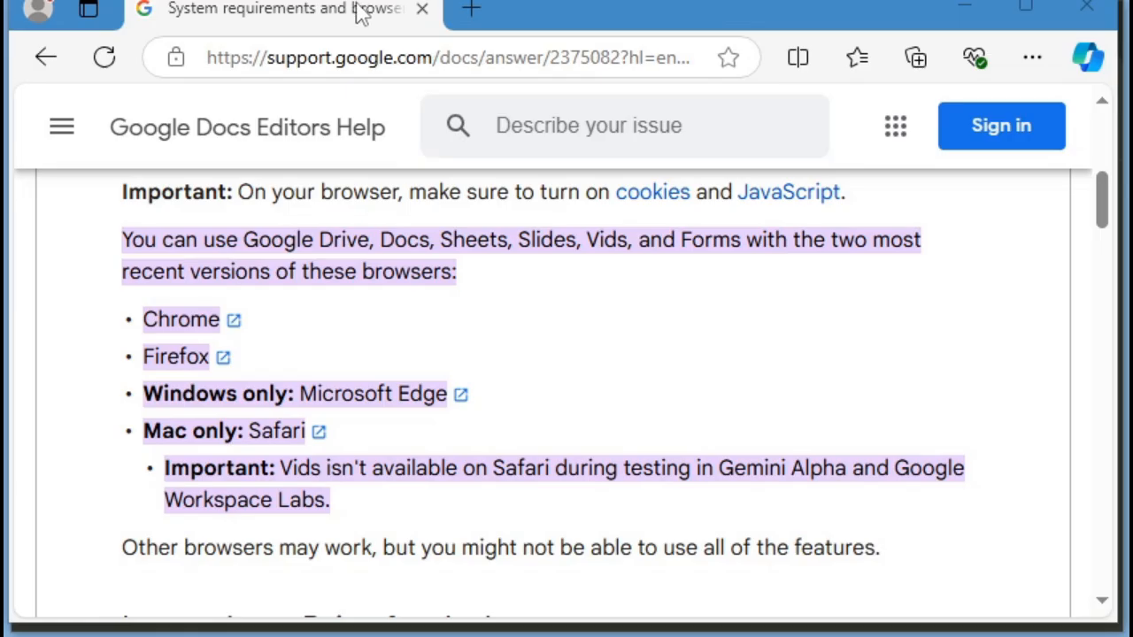
scroll(385, 265, up, 2)
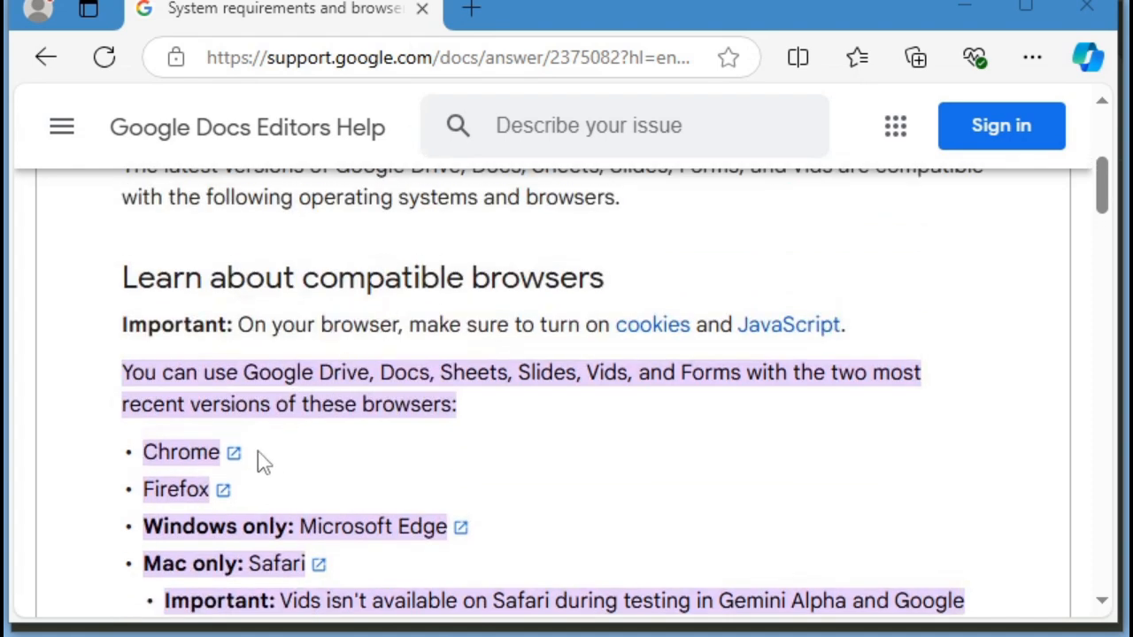
scroll(292, 491, down, 2)
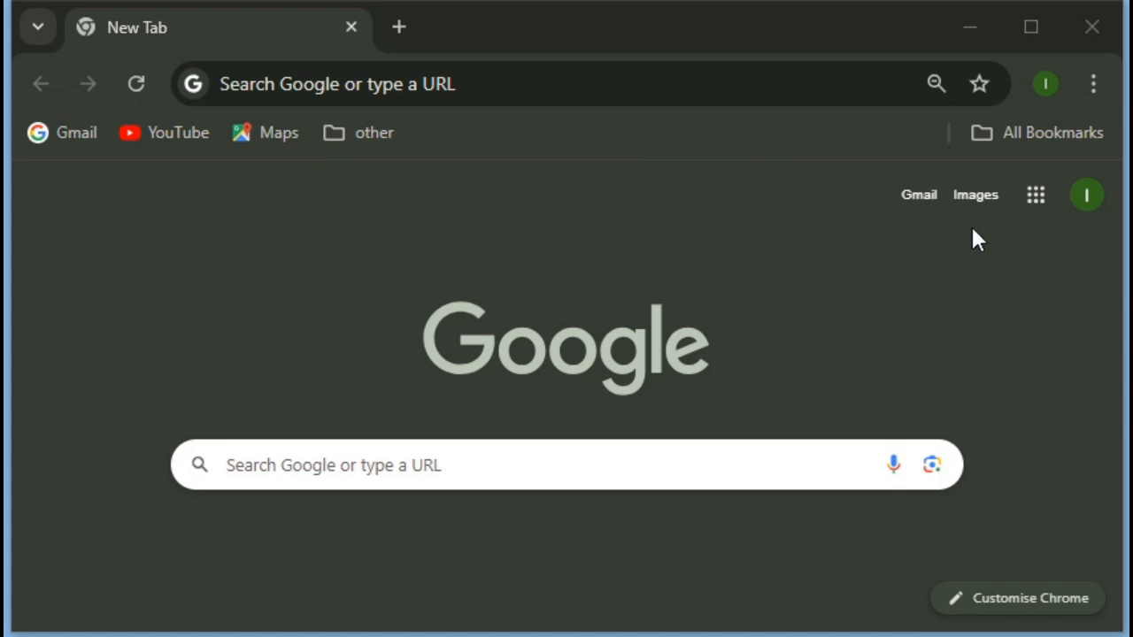
Open the Google apps launcher in Chrome and look through the whole range of available apps
click(1035, 199)
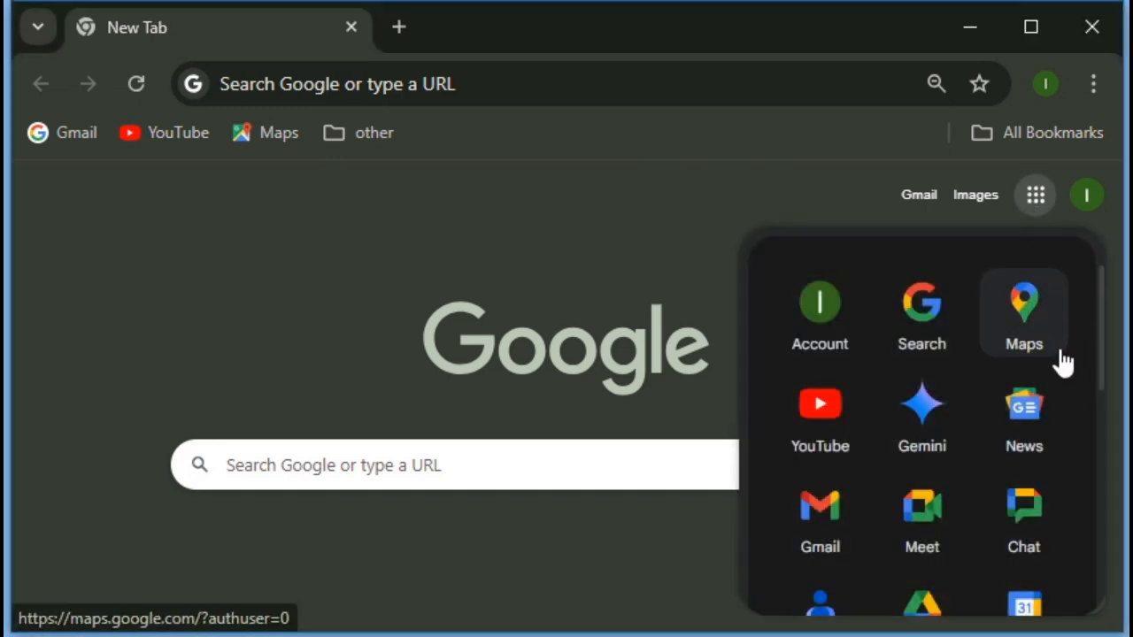
scroll(1031, 361, down, 3)
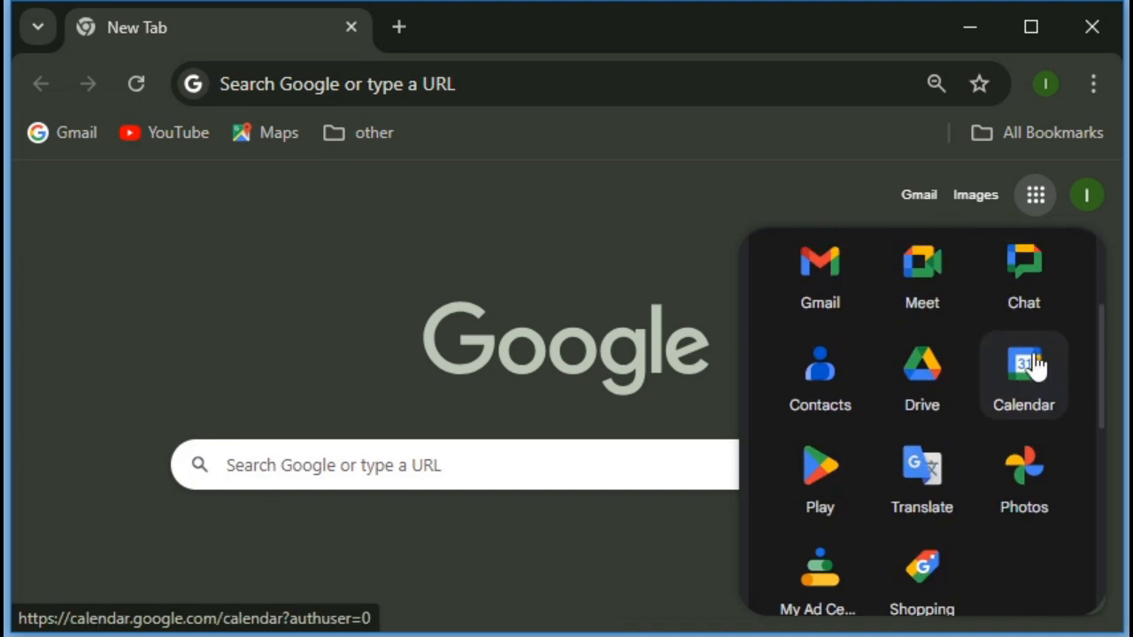
scroll(1032, 361, up, 3)
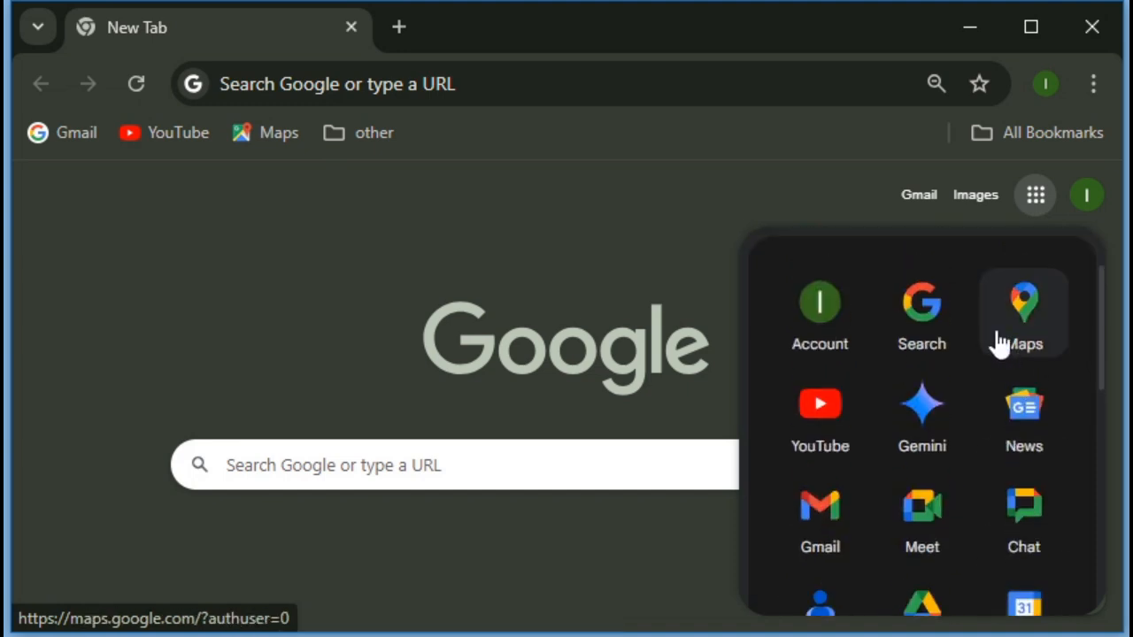
scroll(1009, 416, down, 1)
scroll(1035, 371, up, 1)
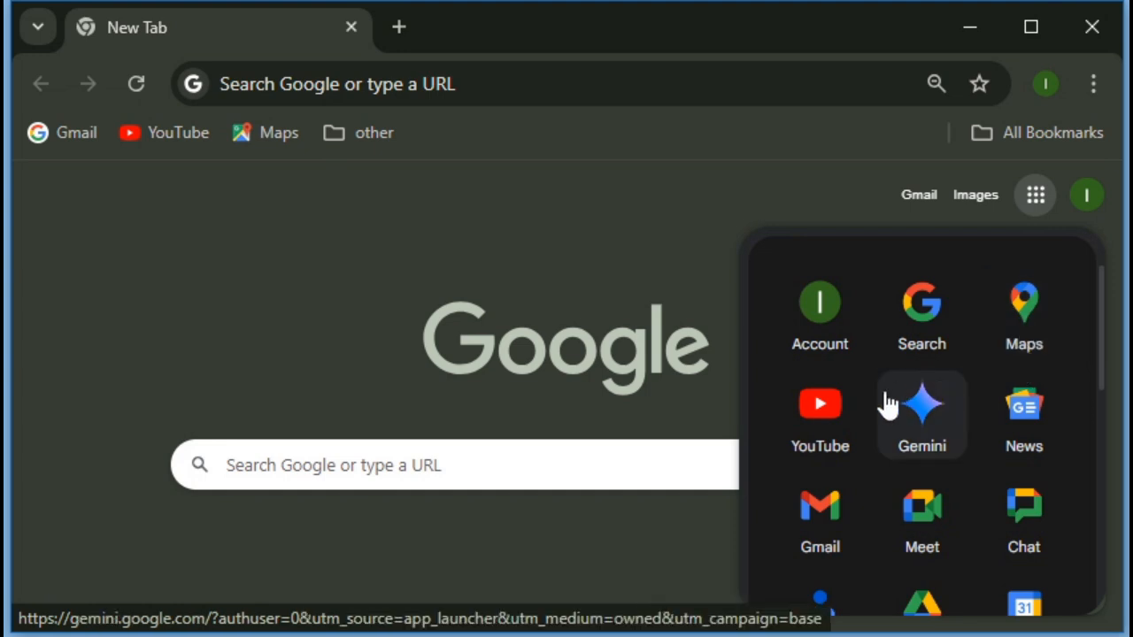
scroll(1020, 423, down, 2)
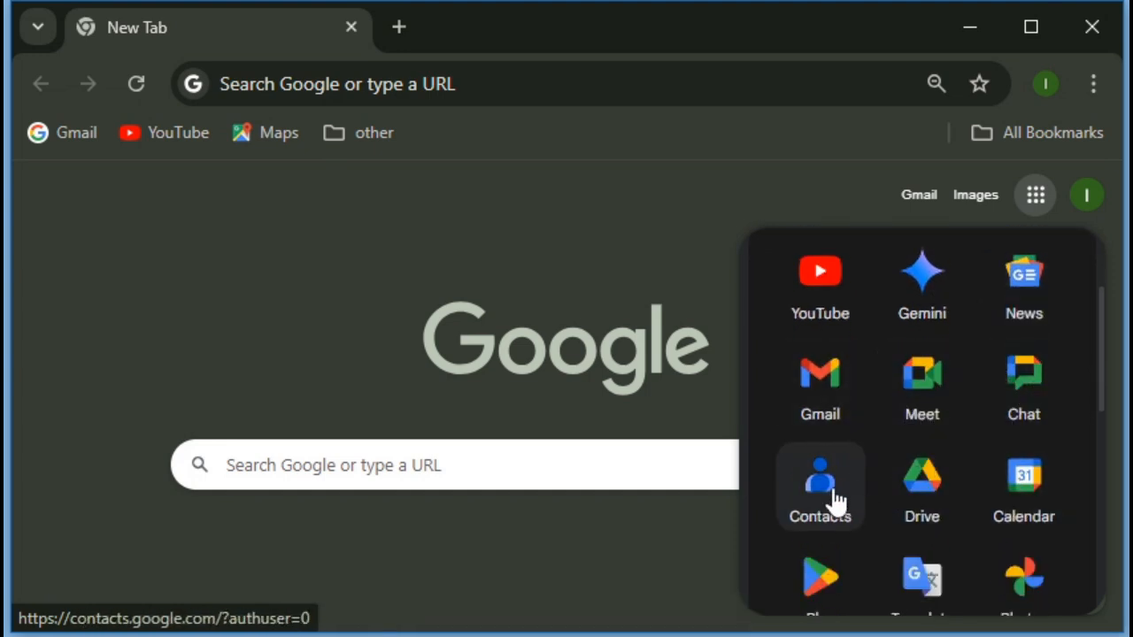
scroll(951, 498, down, 5)
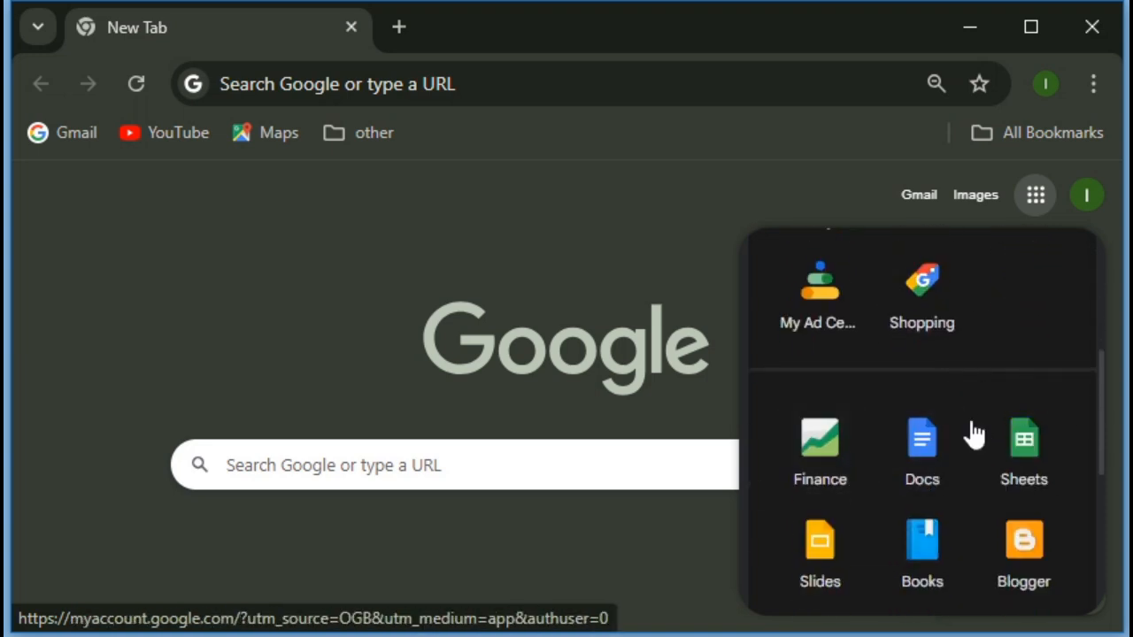
scroll(1018, 433, down, 3)
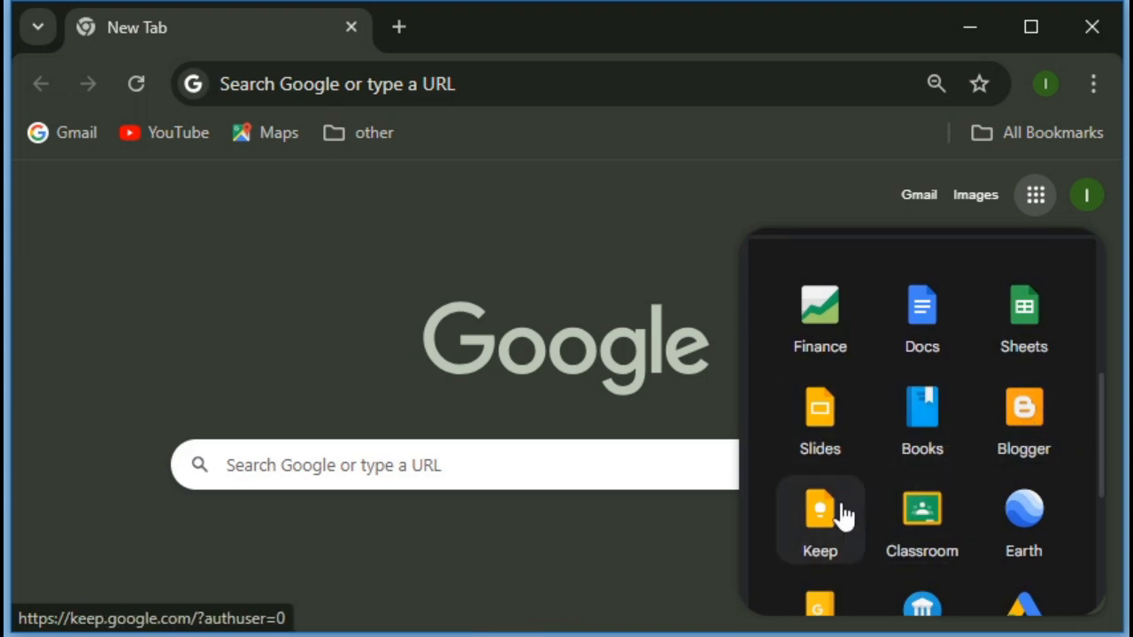
scroll(871, 526, down, 2)
scroll(947, 407, down, 5)
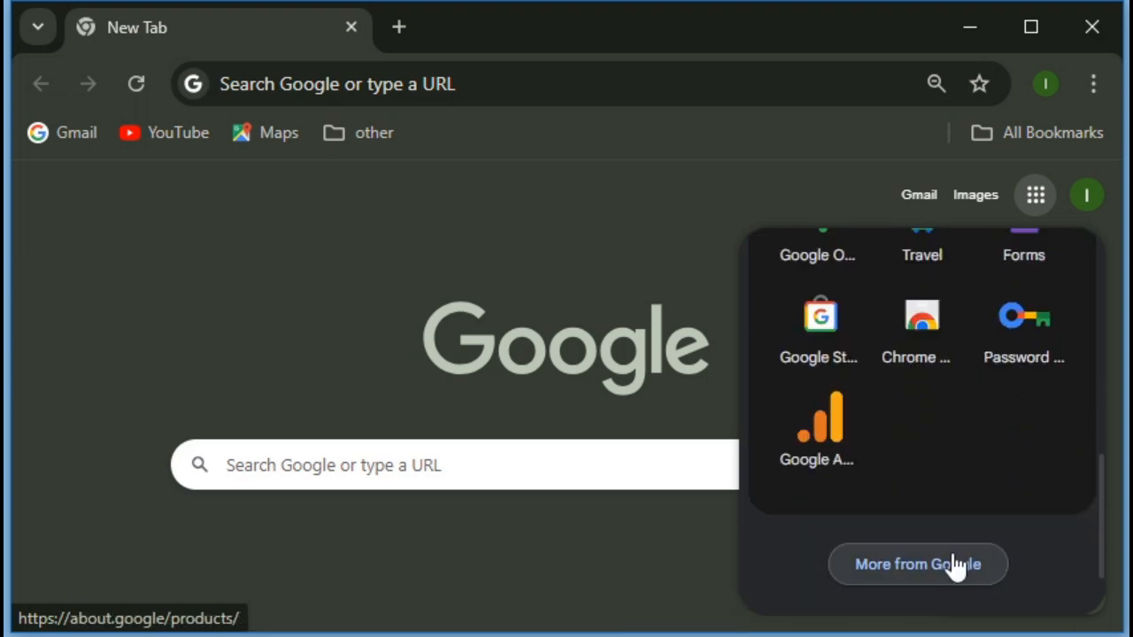
scroll(969, 566, up, 3)
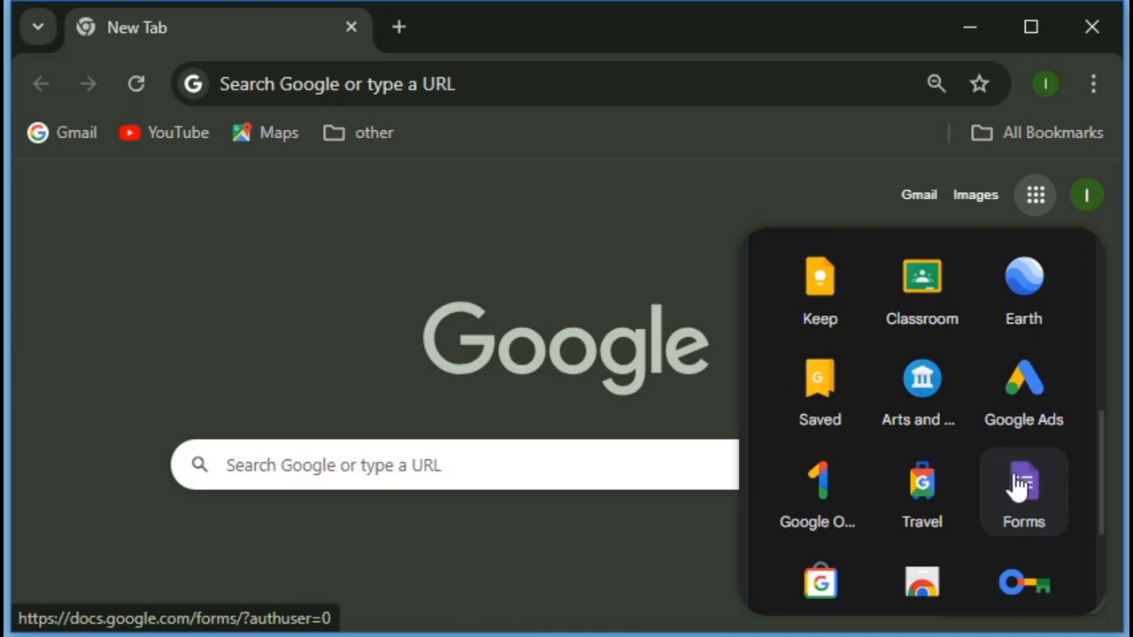
scroll(1022, 482, up, 3)
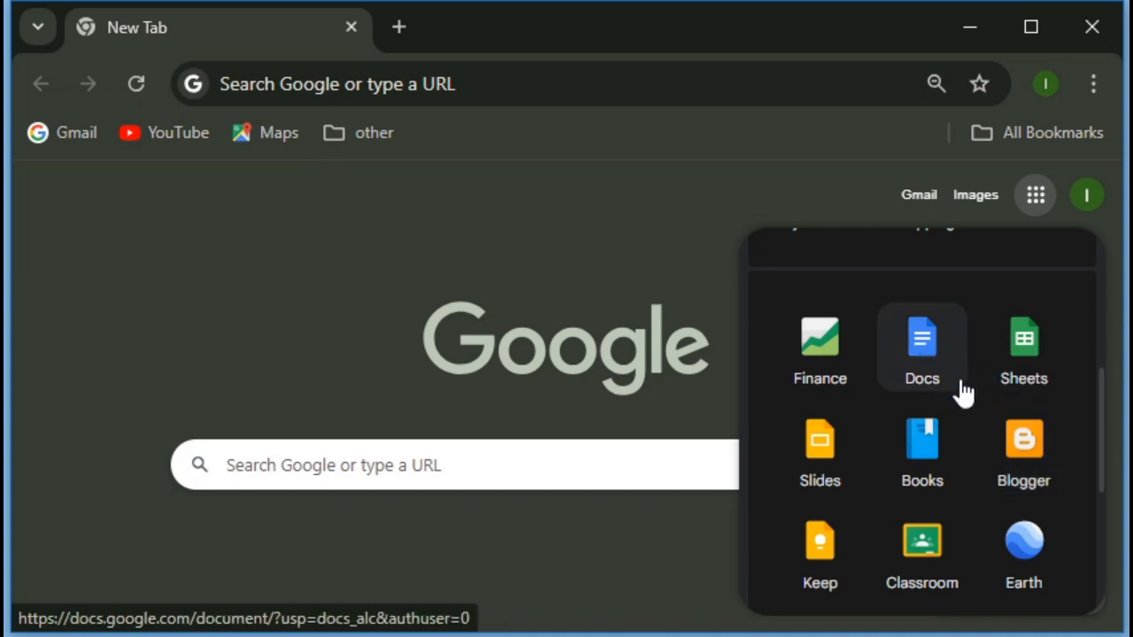
scroll(1031, 455, up, 3)
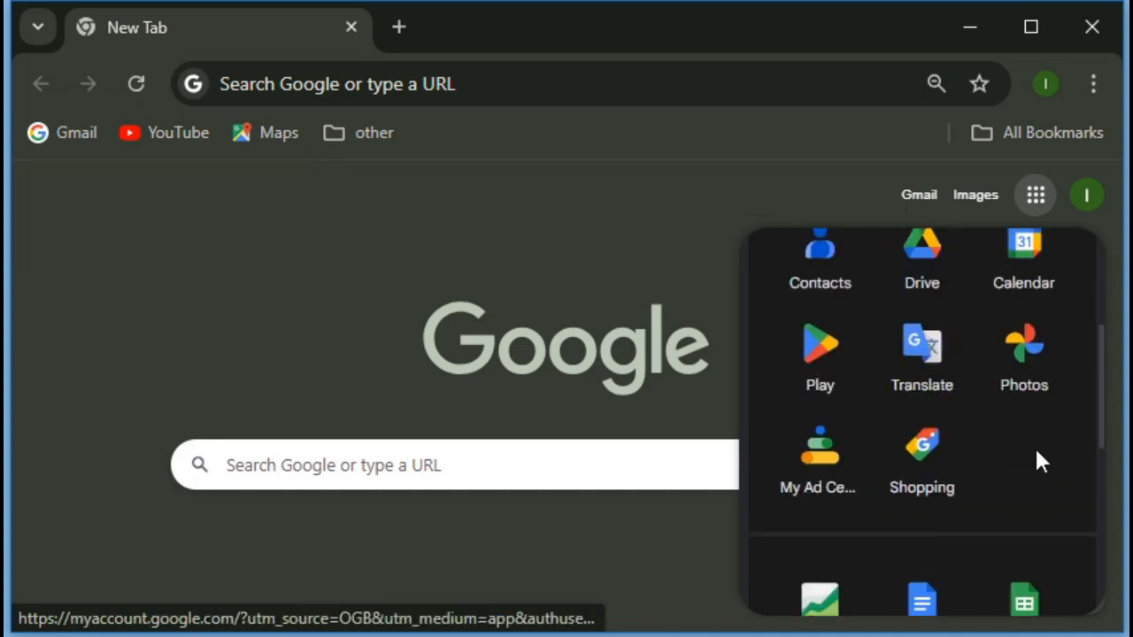
scroll(1026, 453, down, 3)
scroll(1042, 442, down, 5)
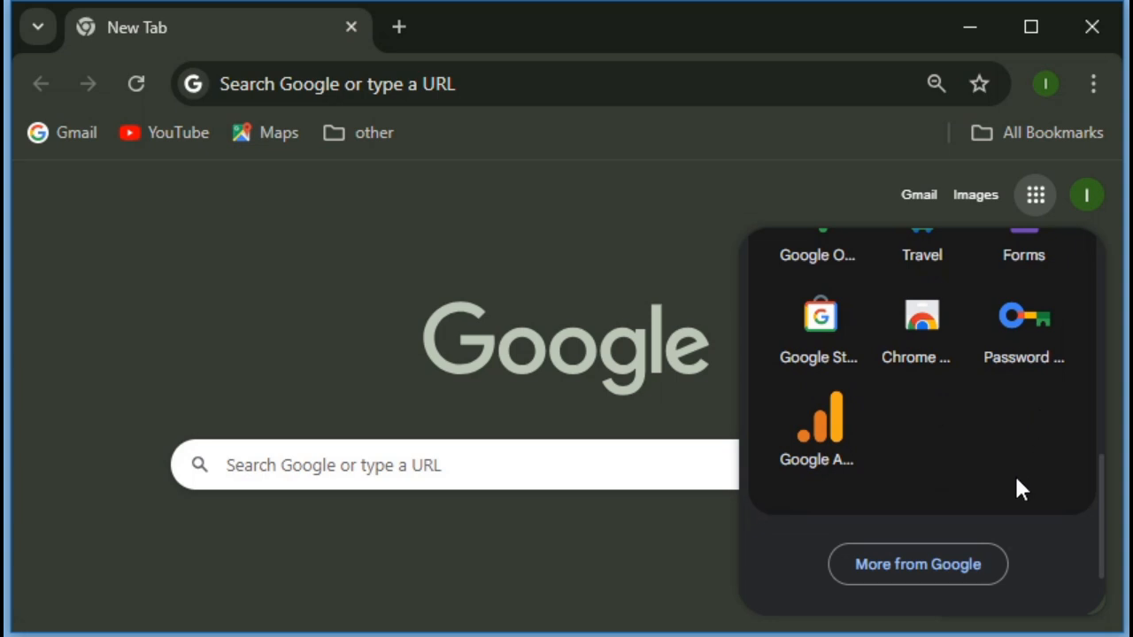
Open Google's full product page from the launcher and look through the list of all products
click(971, 571)
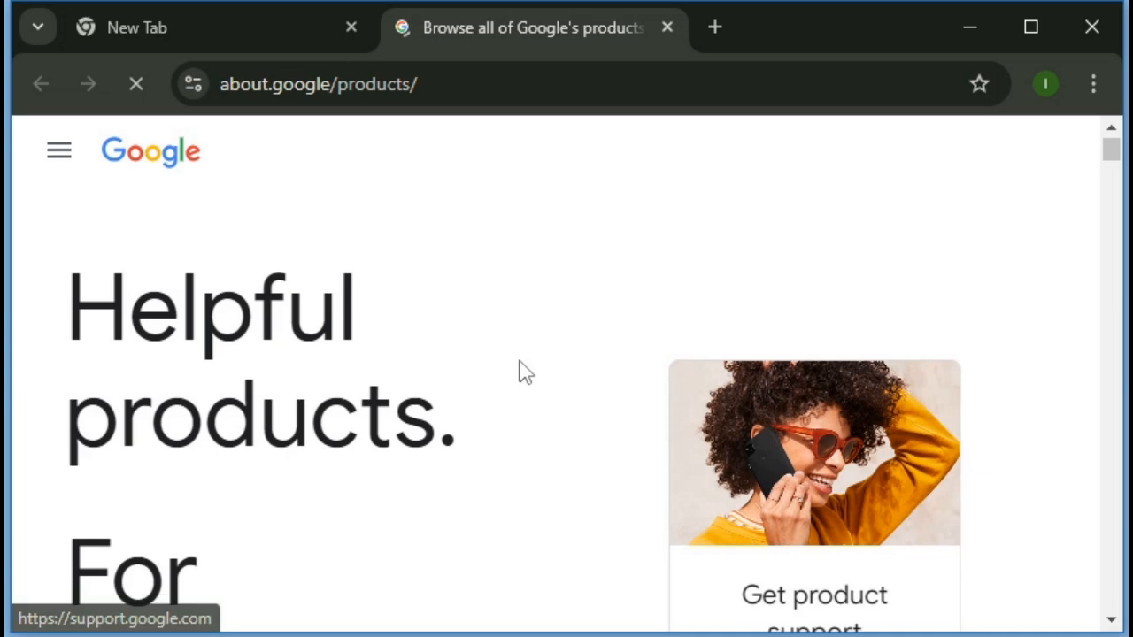
scroll(522, 367, down, 4)
click(553, 485)
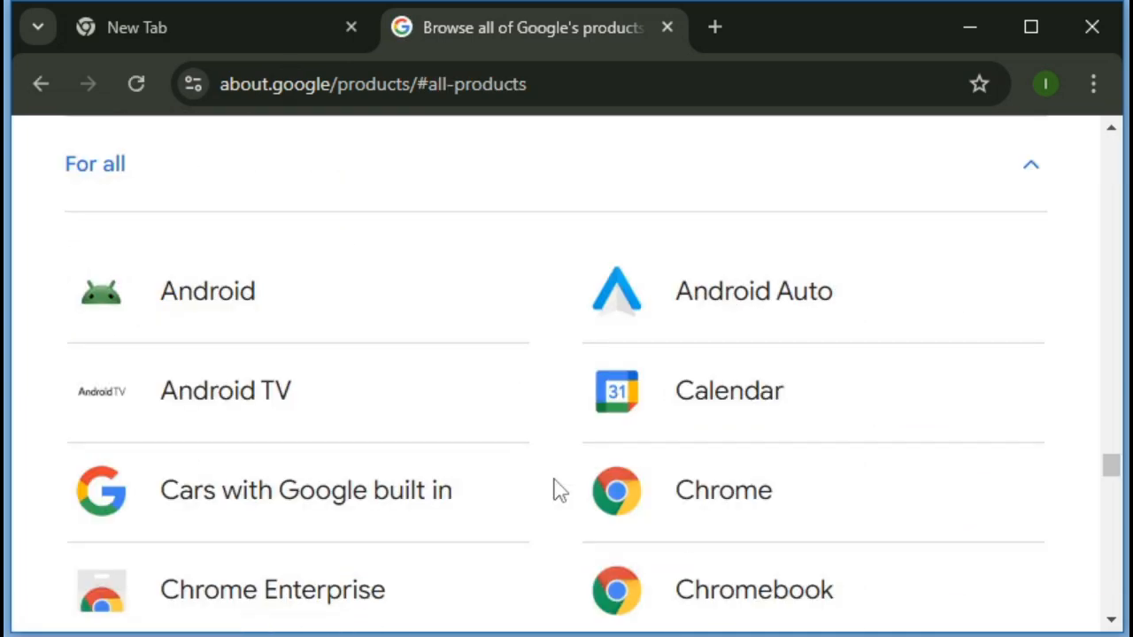
scroll(549, 400, down, 7)
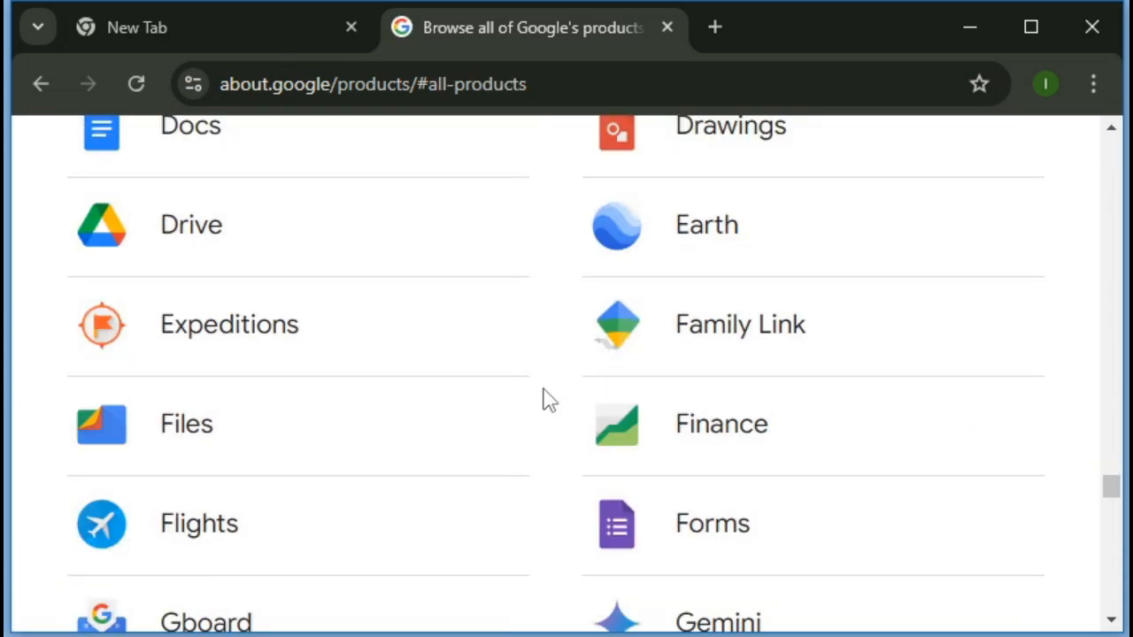
scroll(665, 405, up, 2)
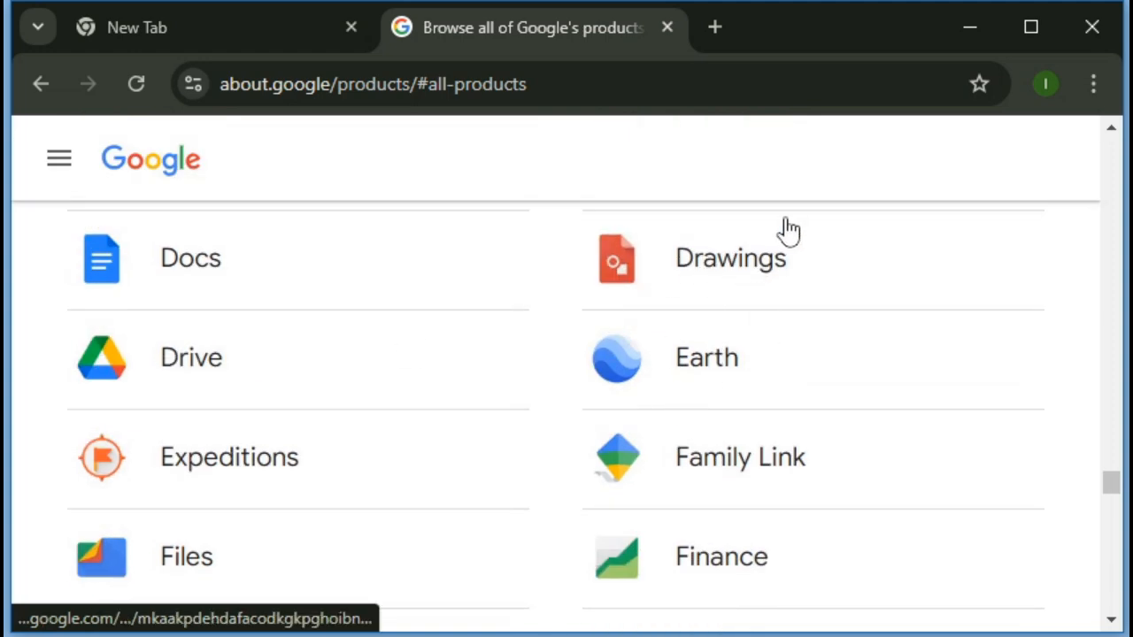
scroll(805, 336, up, 2)
scroll(786, 416, down, 10)
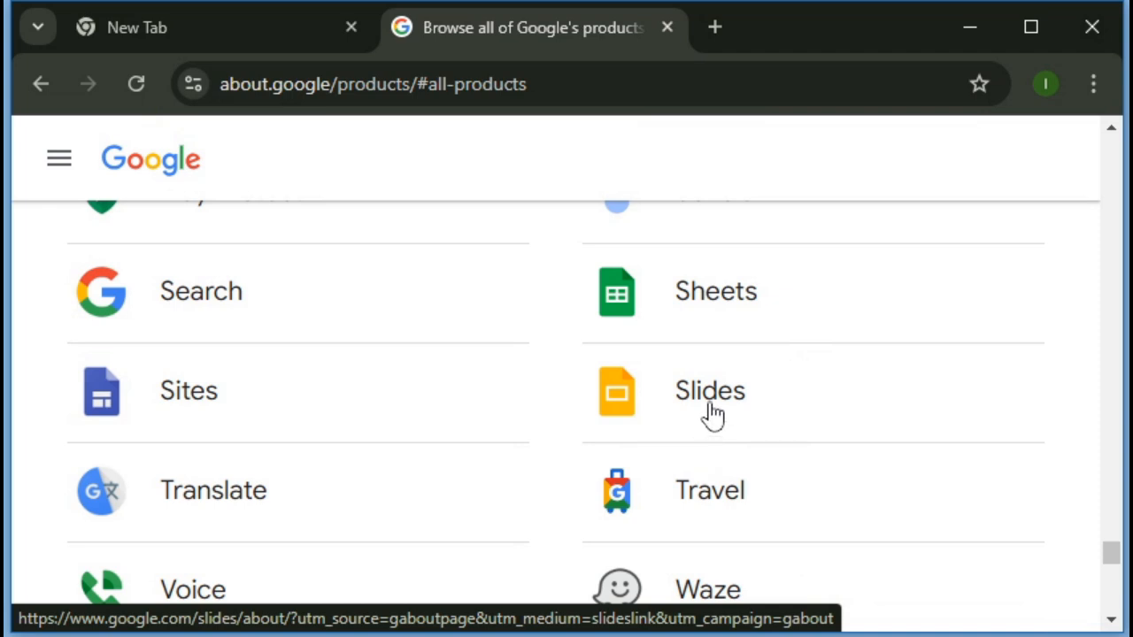
scroll(779, 436, up, 3)
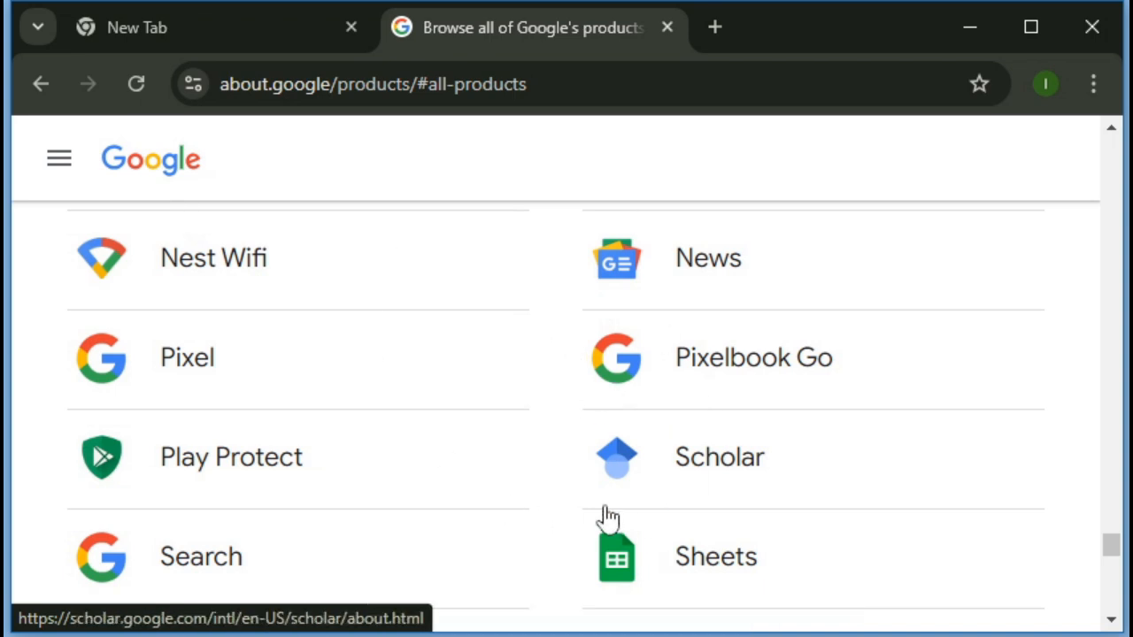
scroll(679, 519, down, 2)
scroll(695, 455, up, 15)
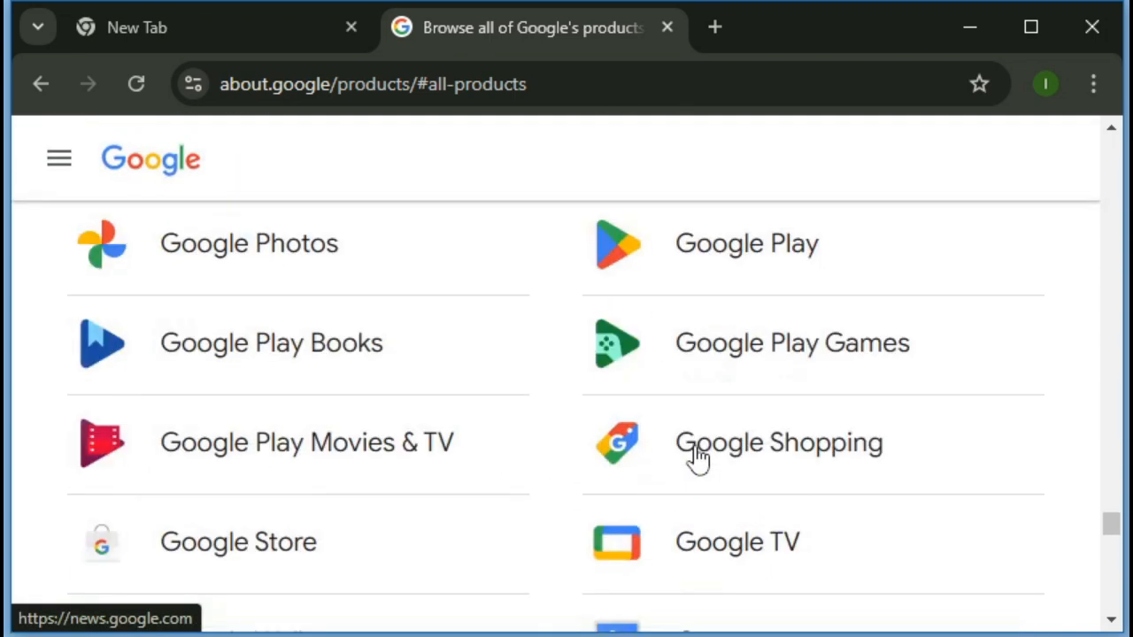
Return to the new tab page and open Google Drive from the Google apps launcher
click(266, 34)
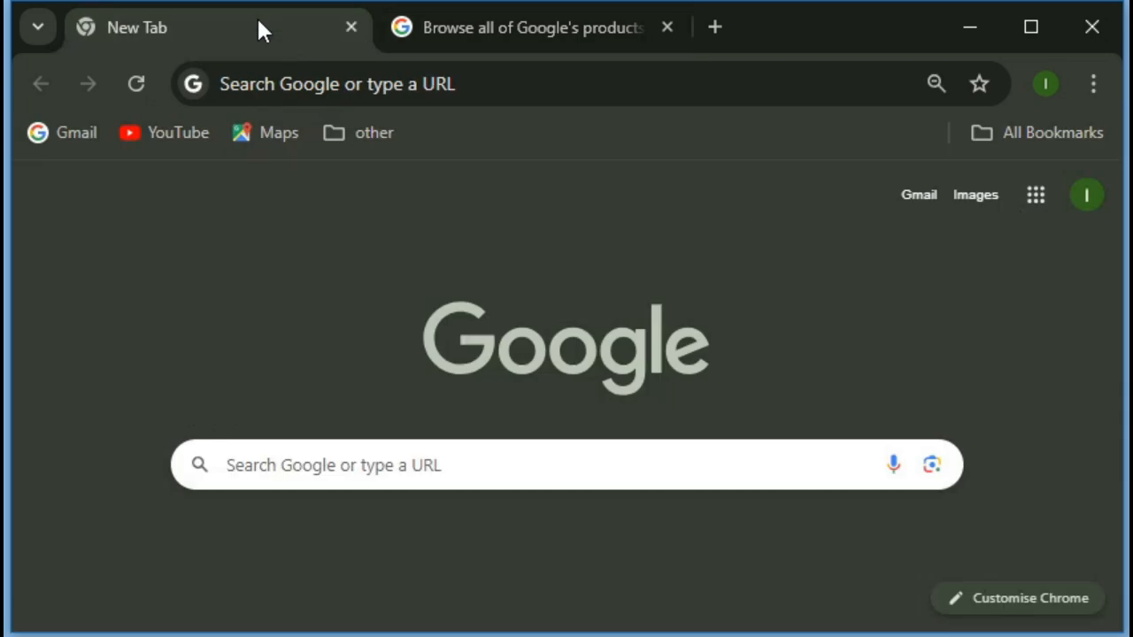
click(1034, 199)
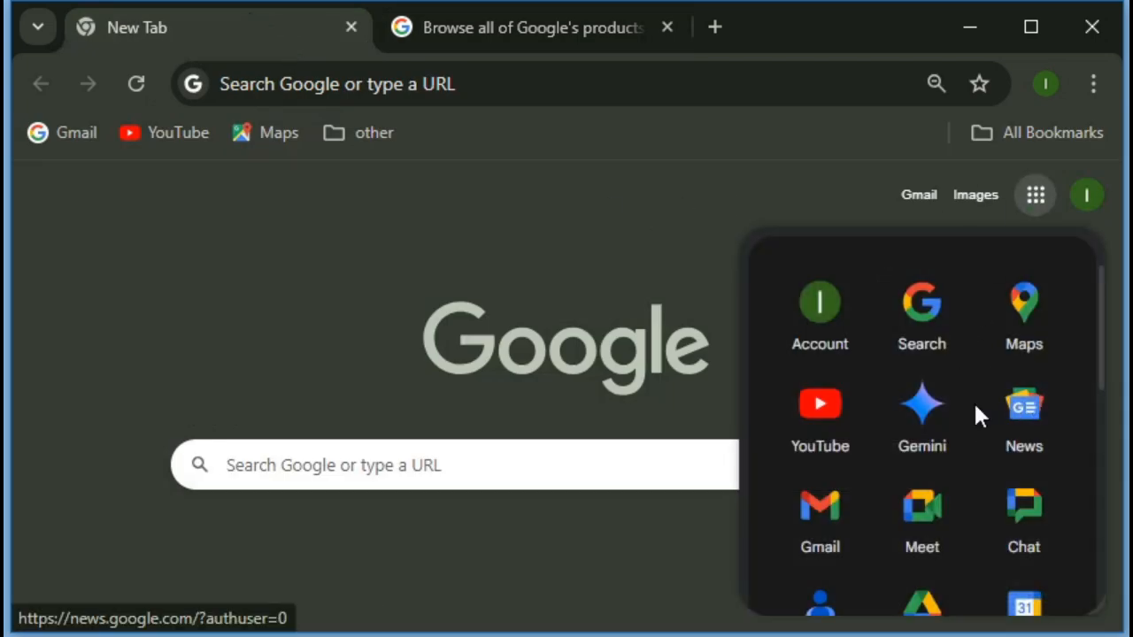
scroll(975, 412, down, 3)
scroll(978, 414, down, 4)
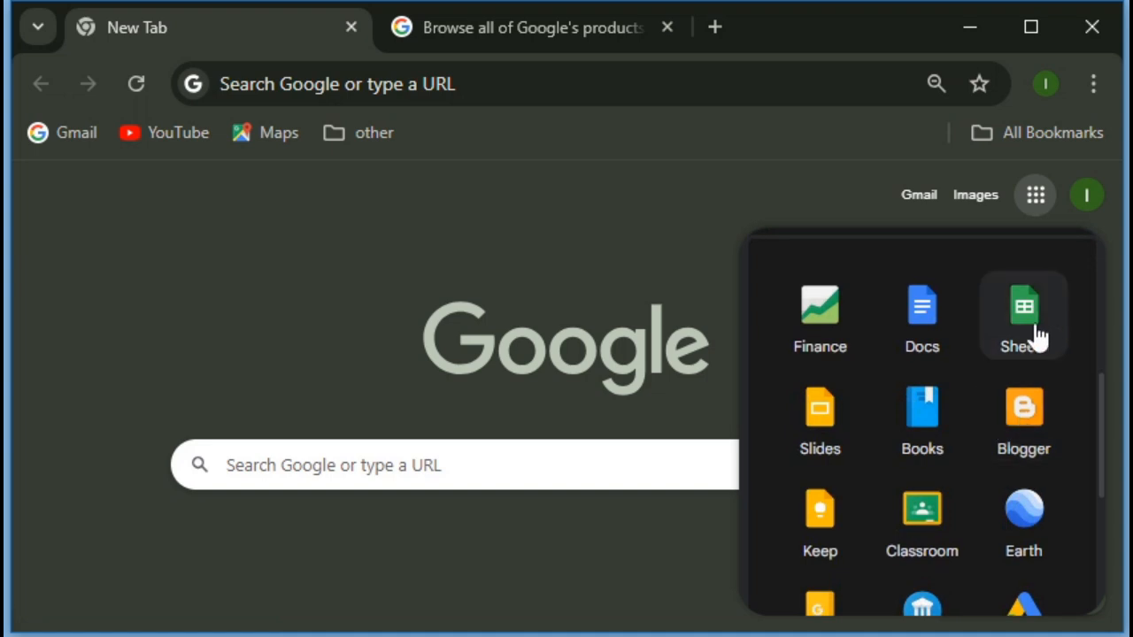
scroll(1016, 475, up, 7)
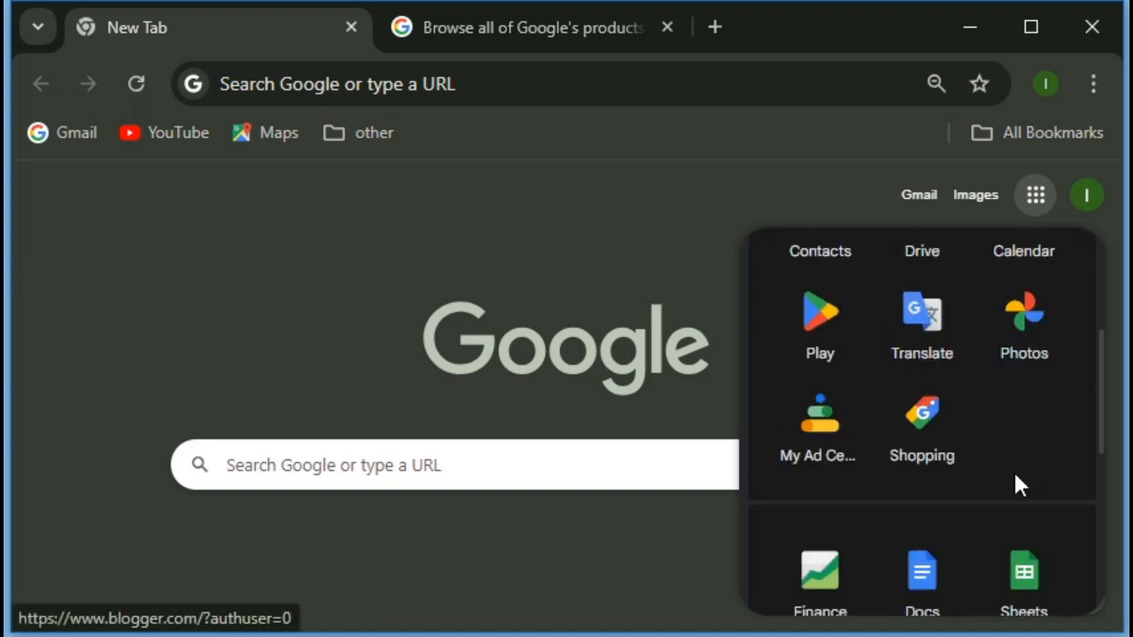
scroll(1018, 489, down, 3)
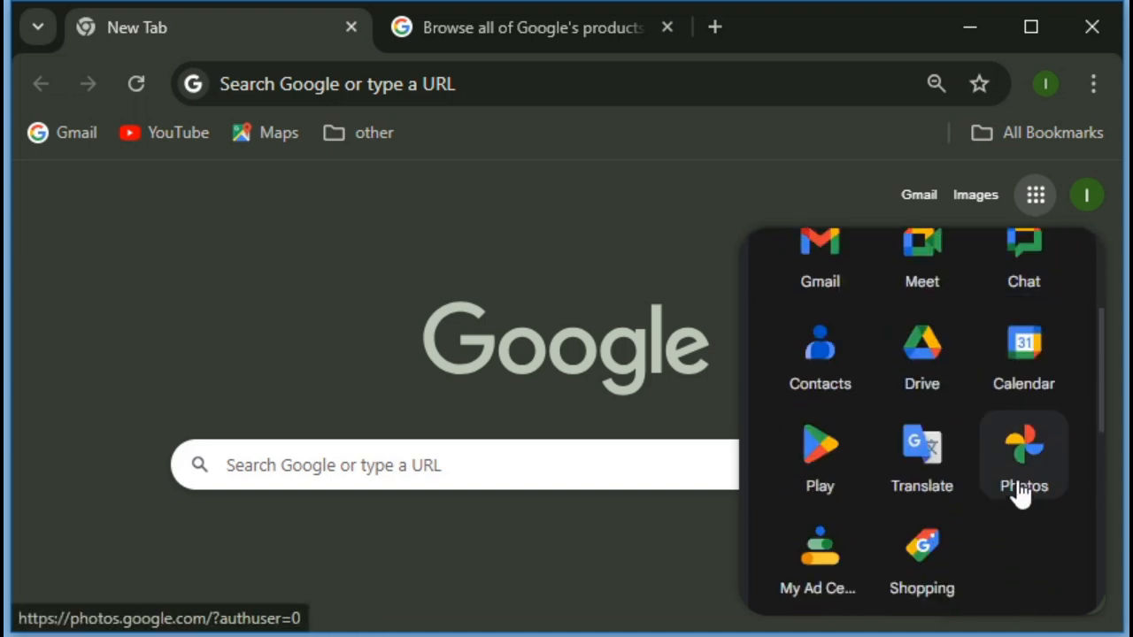
click(921, 363)
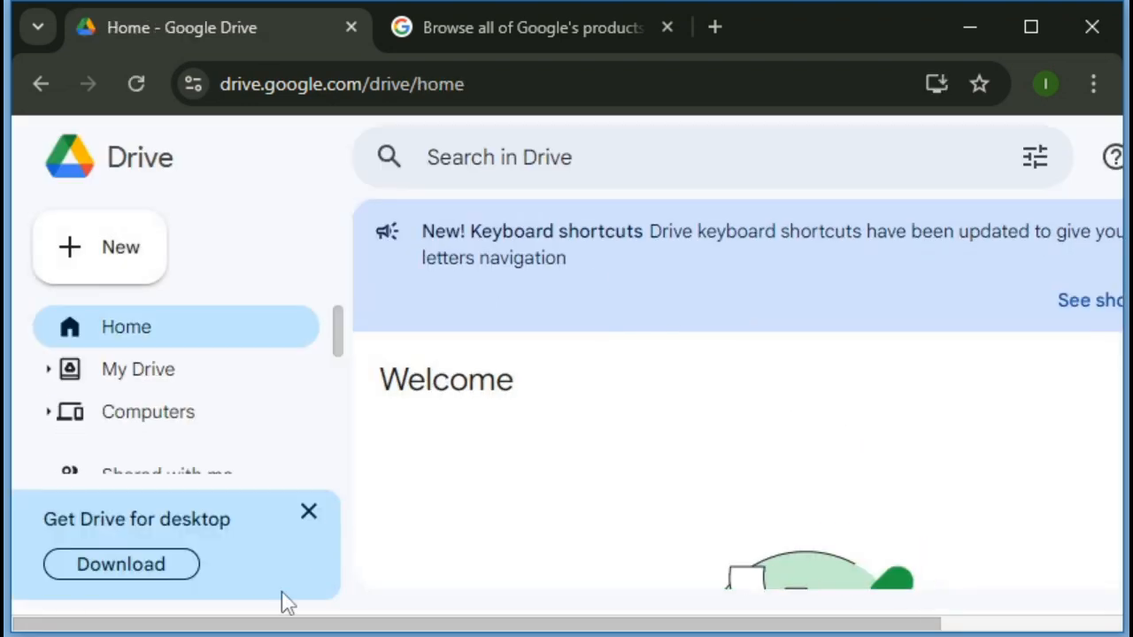
Dismiss the Drive for desktop offer and reduce the browser zoom so the full Drive page fits the window
click(308, 515)
scroll(253, 443, down, 5)
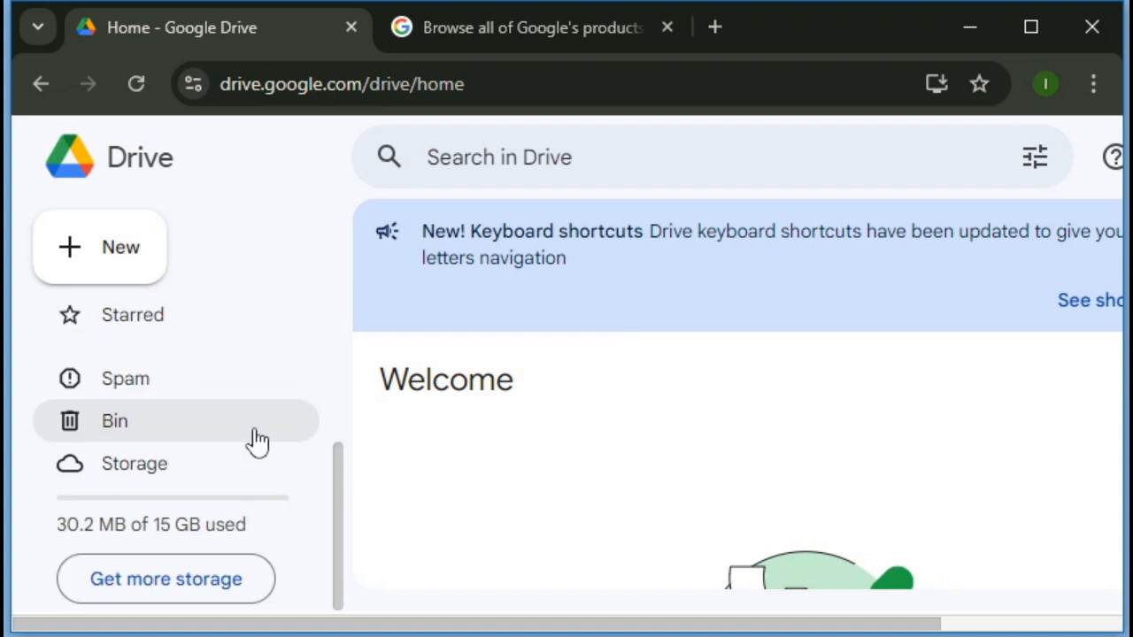
click(912, 301)
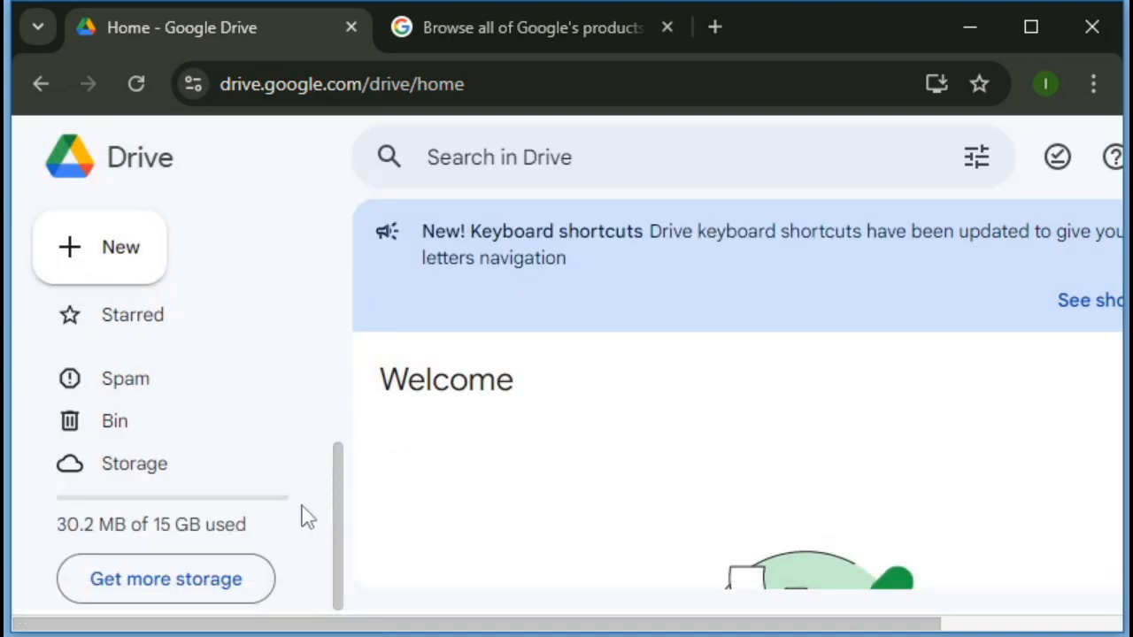
scroll(301, 521, up, 1)
scroll(301, 520, up, 2)
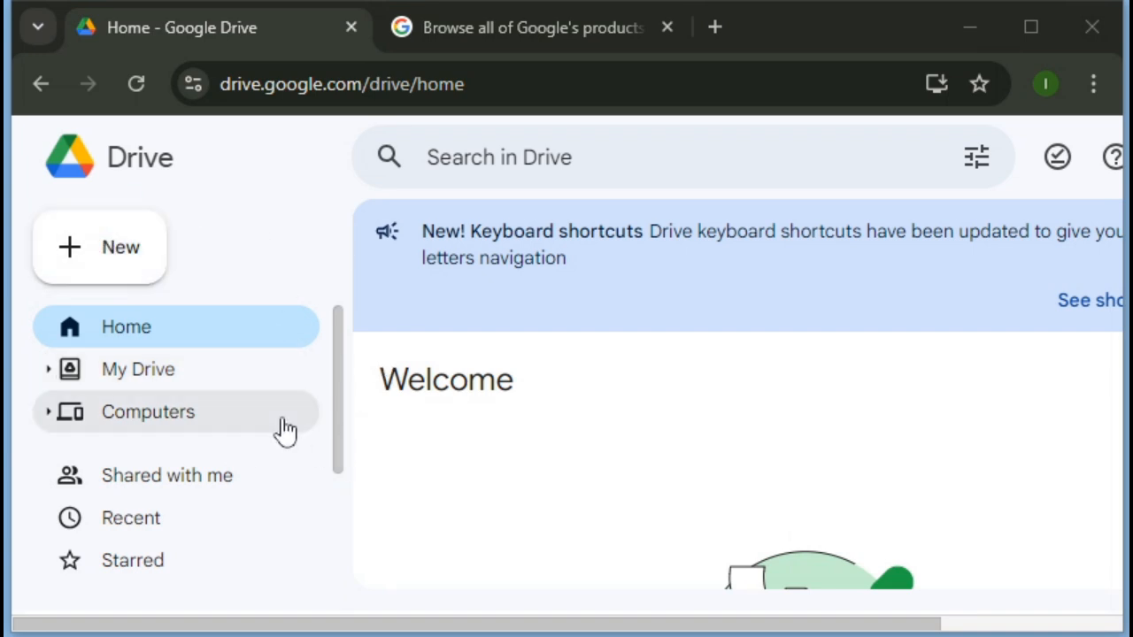
key(ctrl+minus)
key(ctrl+minus)
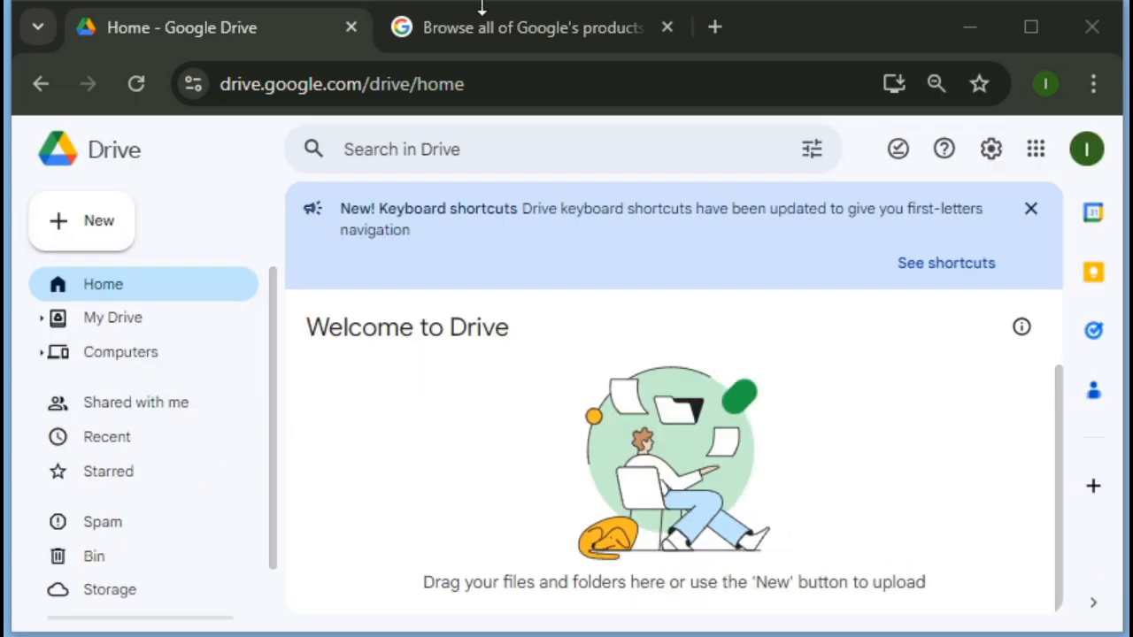
Create a new blank Google Sheets spreadsheet from Drive
click(88, 237)
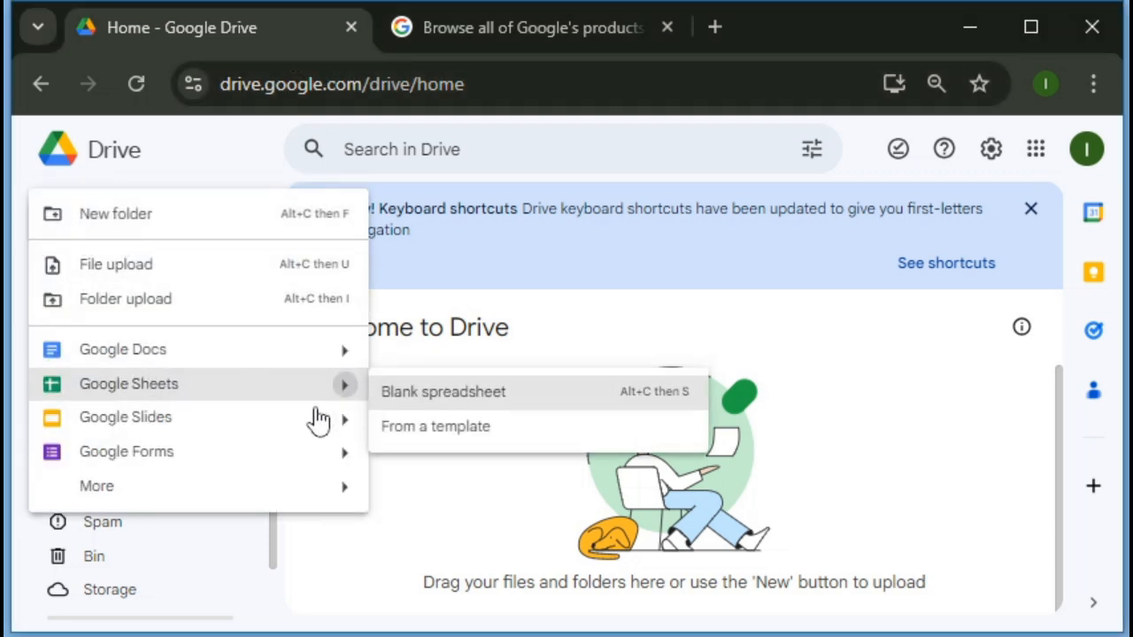
mouse_move(245, 490)
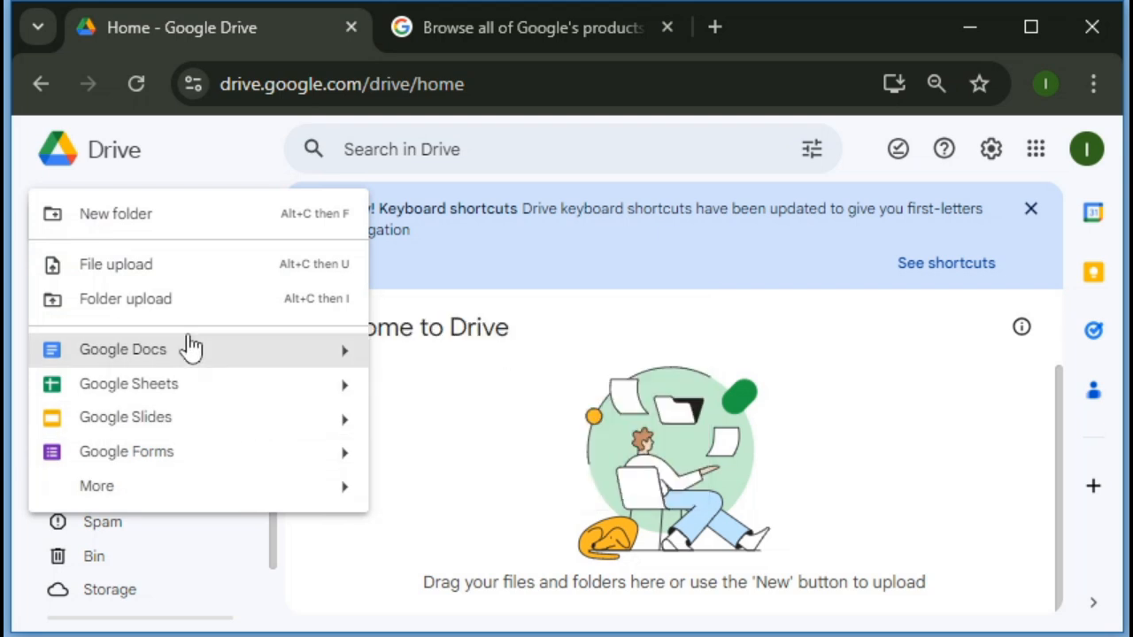
click(209, 398)
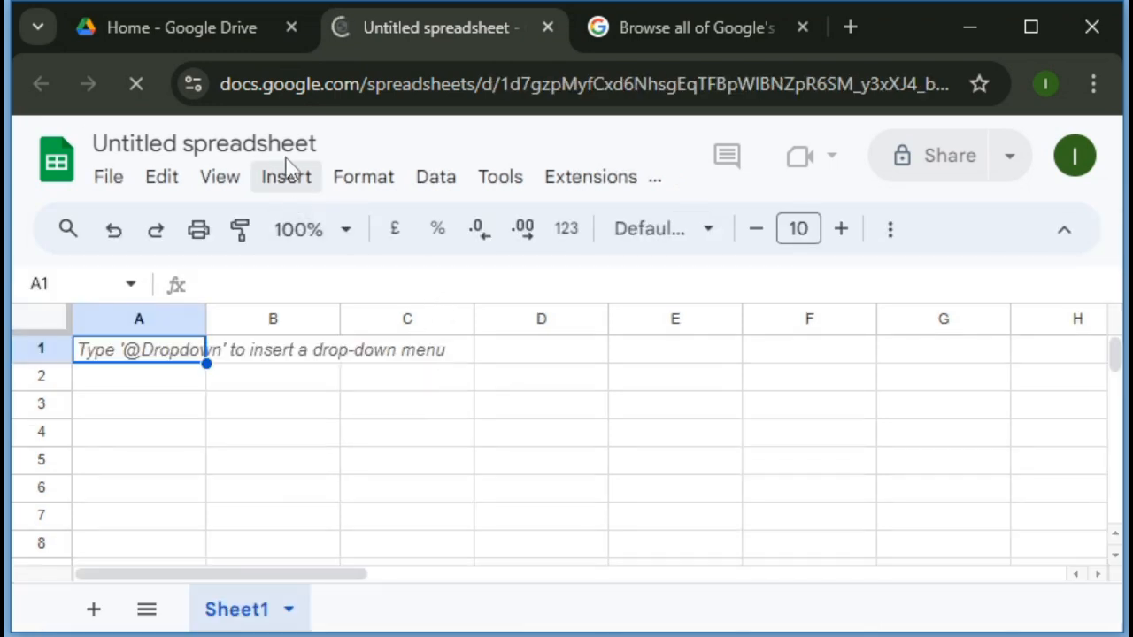
Rename the untitled spreadsheet as "My to do worklist"
click(285, 141)
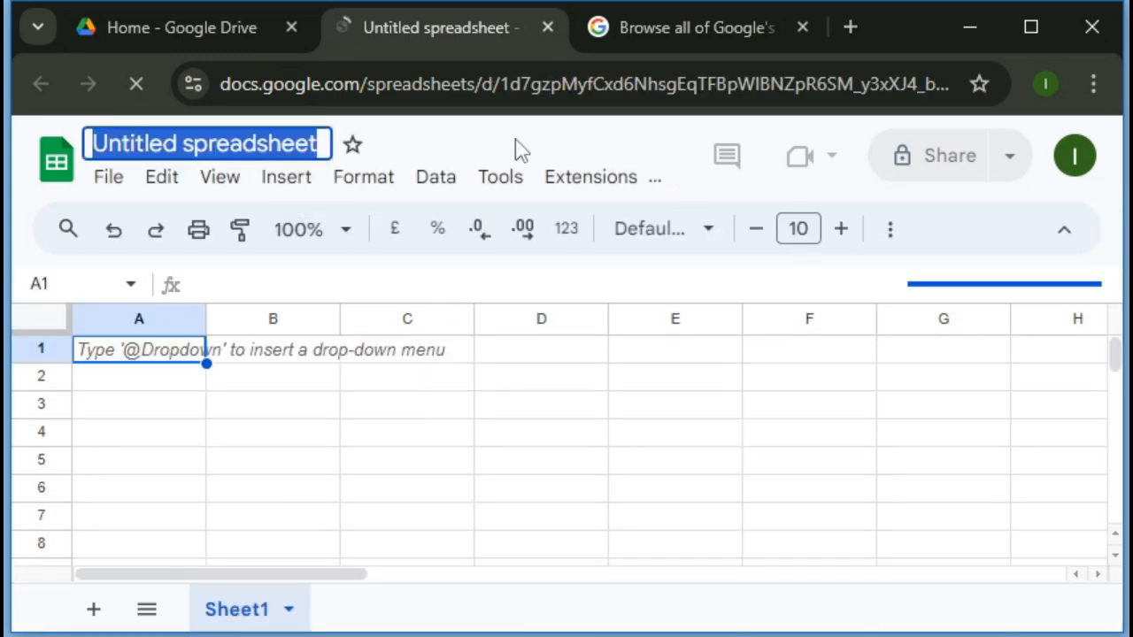
text(My )
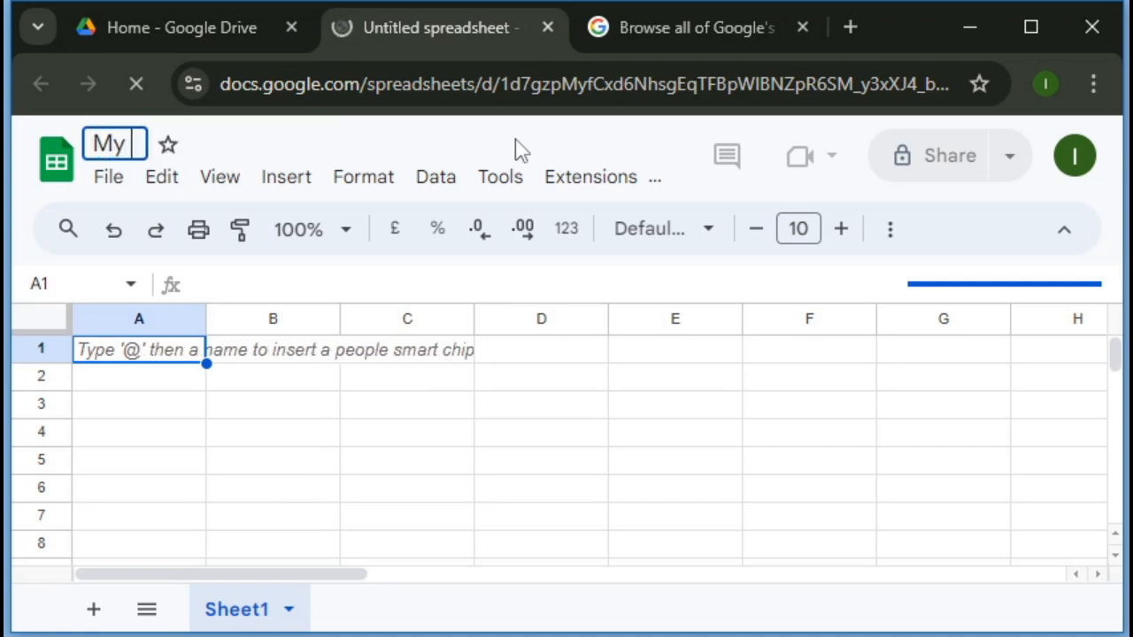
text(To do)
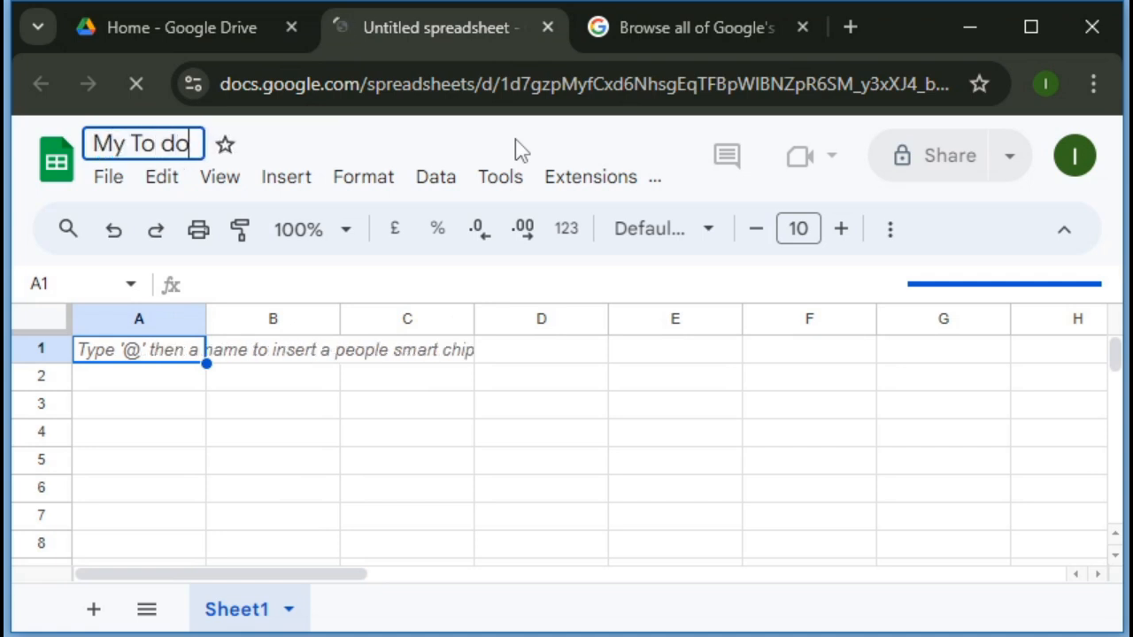
text( Wo)
text(r)
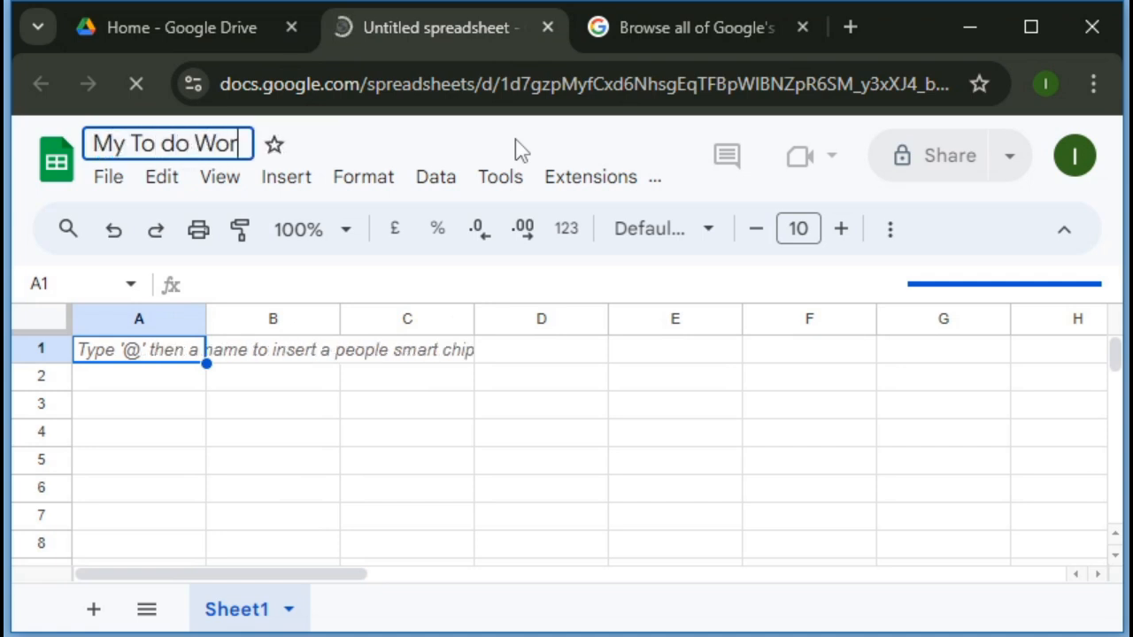
text(k list)
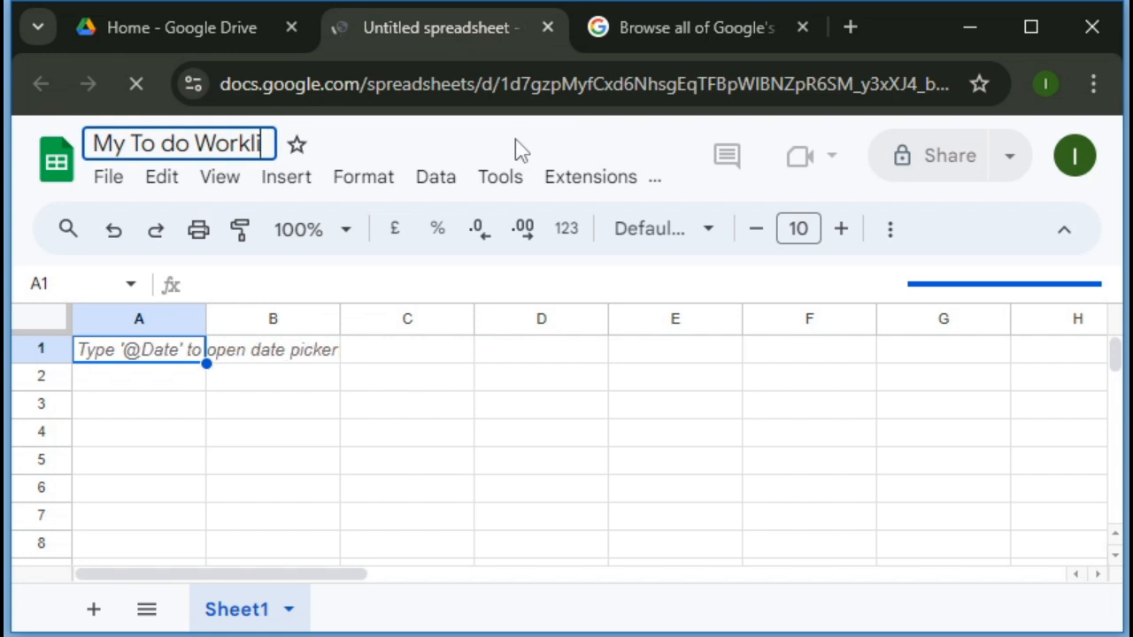
key(ctrl+Left)
key(Delete)
text(w)
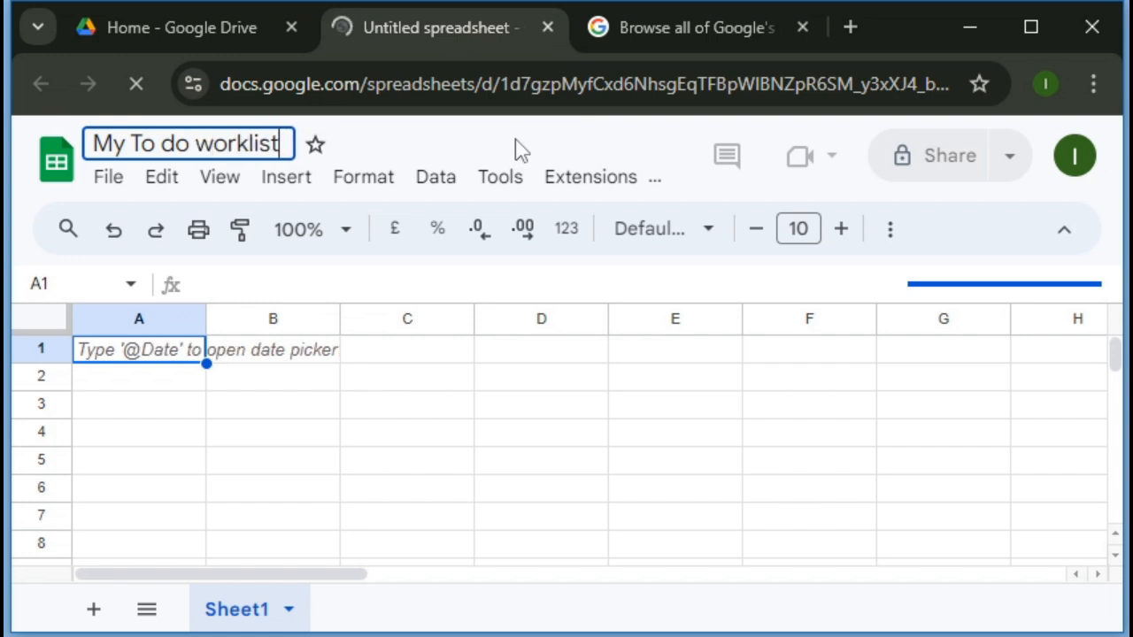
key(Return)
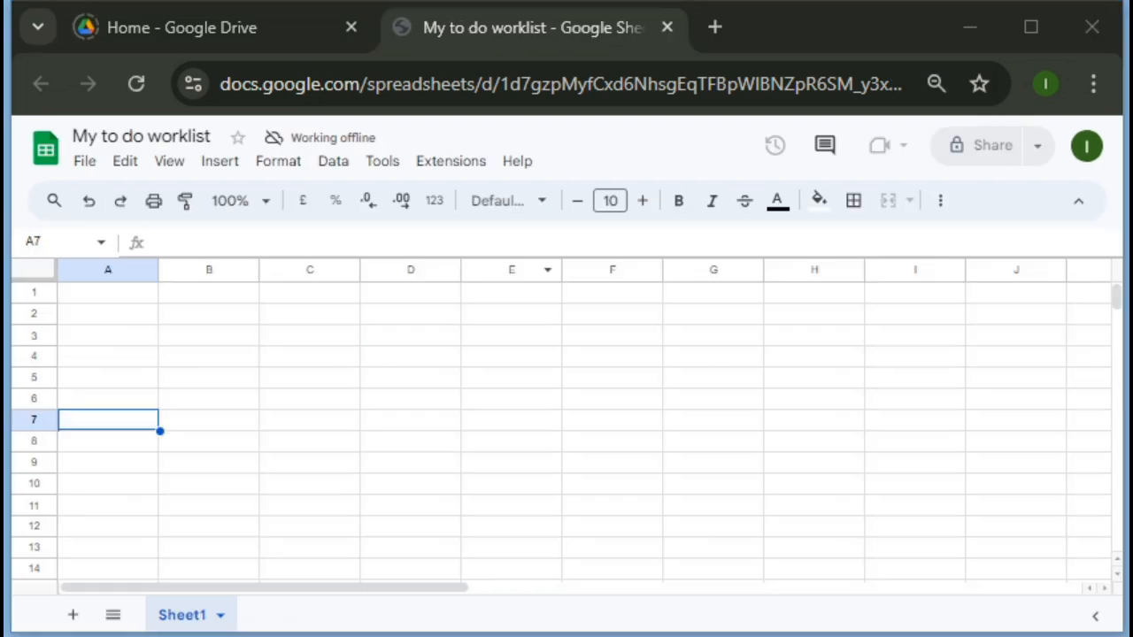
Enter the task "Send email to customer A" in cell A1
click(215, 359)
key(Up)
key(Up)
key(Up)
key(Left)
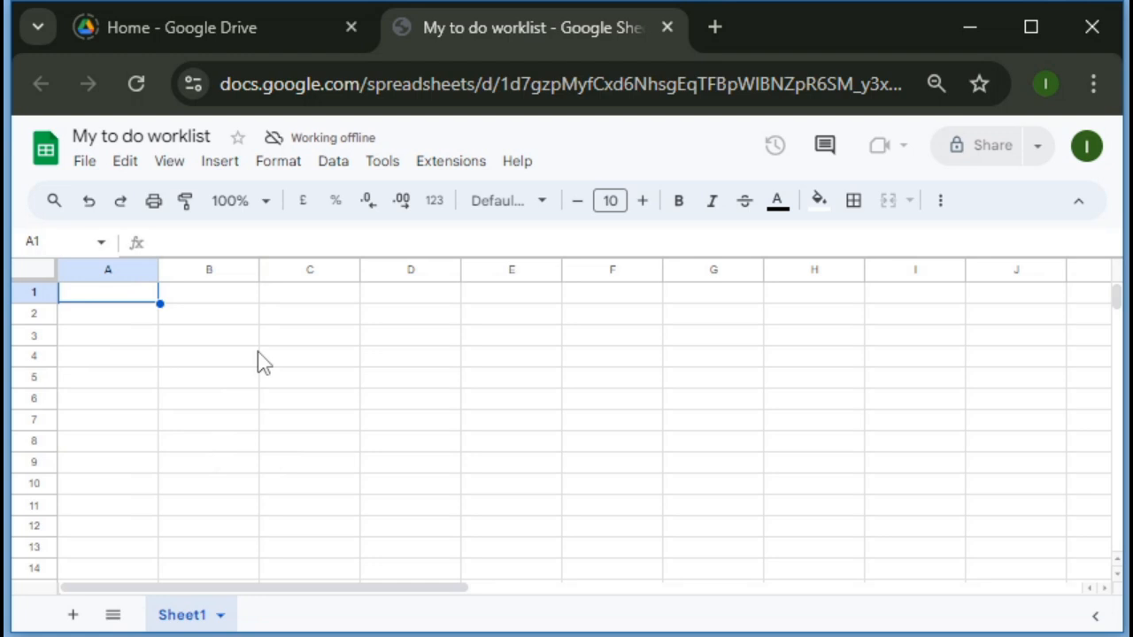
text(Send)
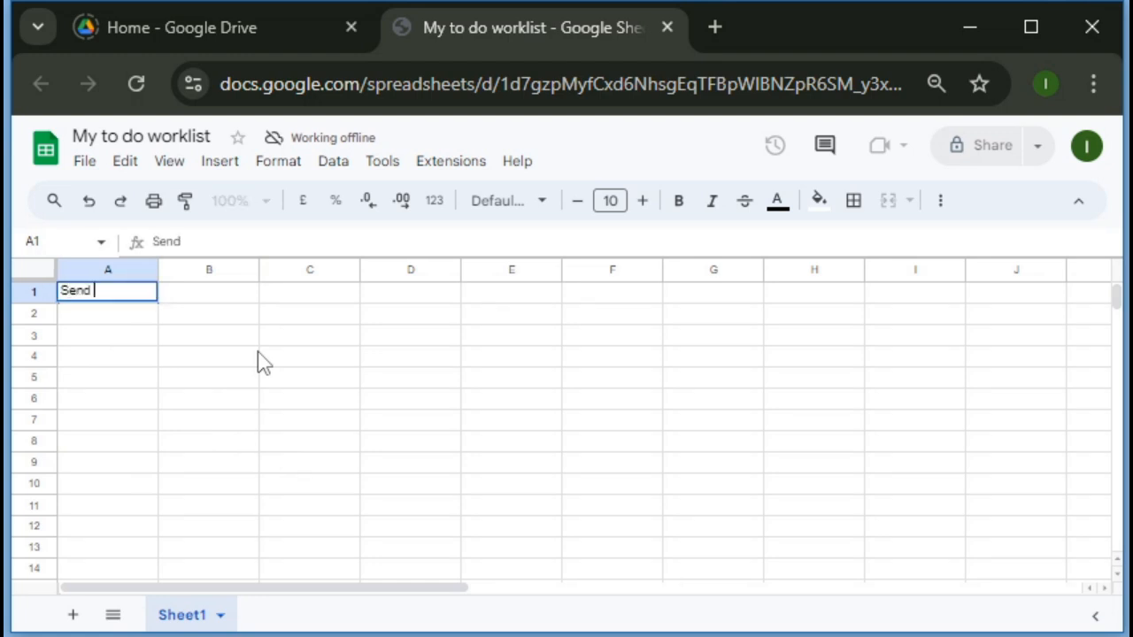
text( email to custo)
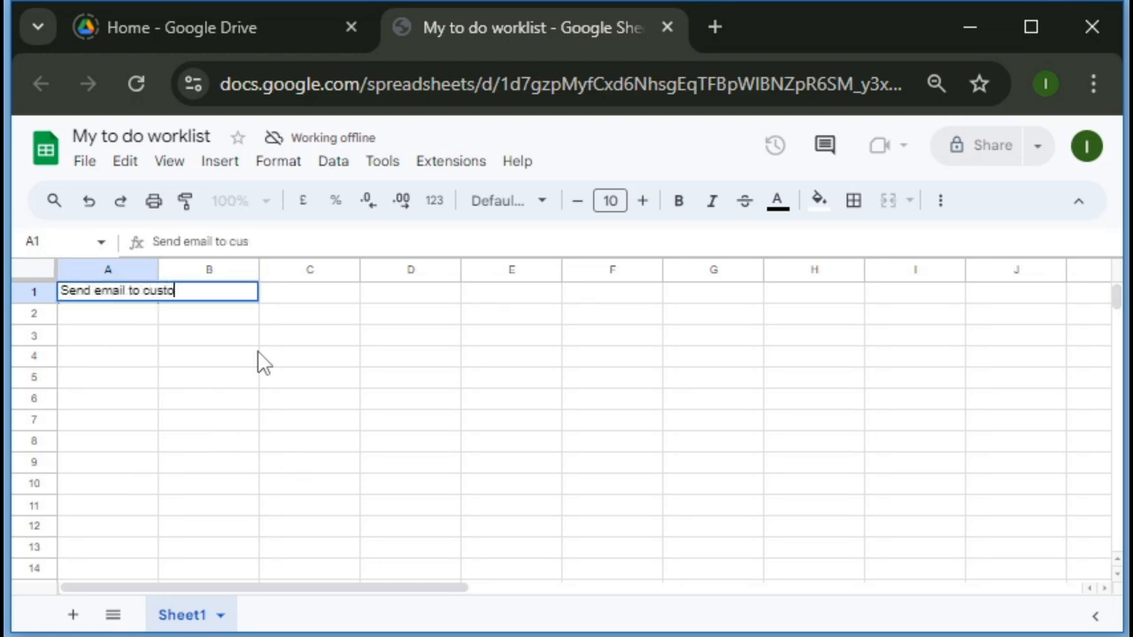
text(mer A)
key(Return)
Copy the A1 task into A2 and change the copy to "Send email to customer B"
key(Up)
key(ctrl+c)
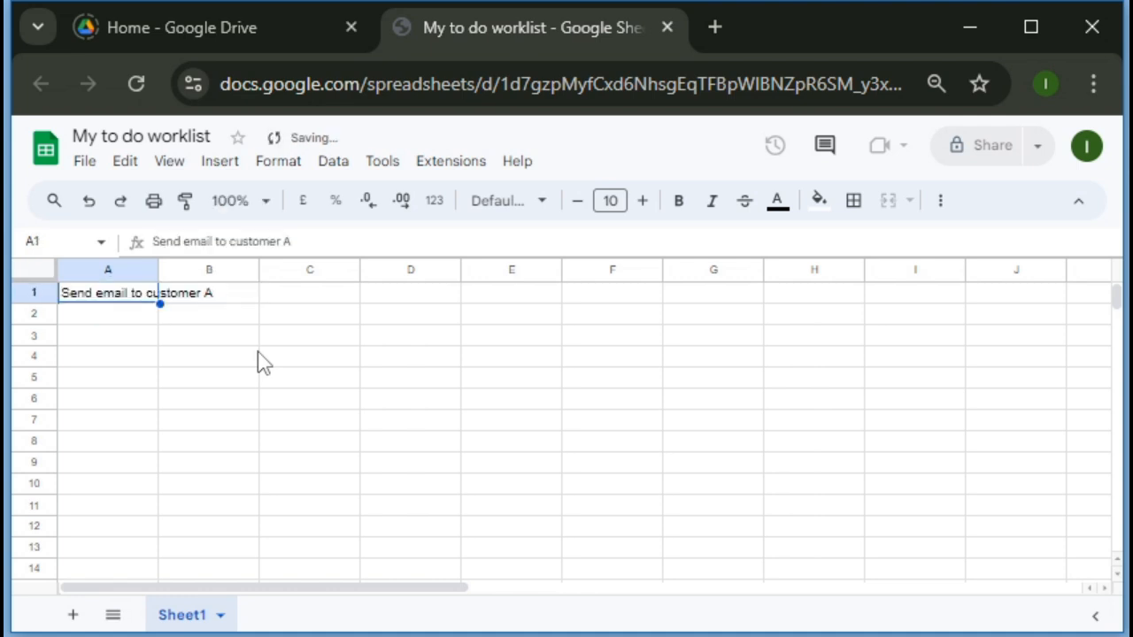
key(Down)
key(ctrl+v)
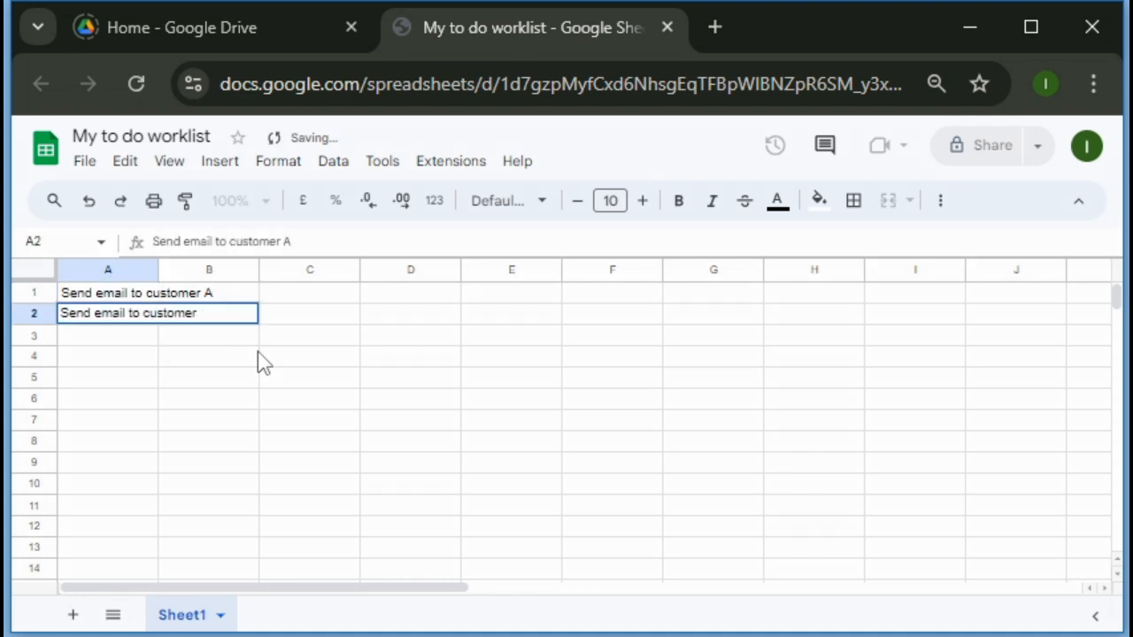
text(B)
key(Return)
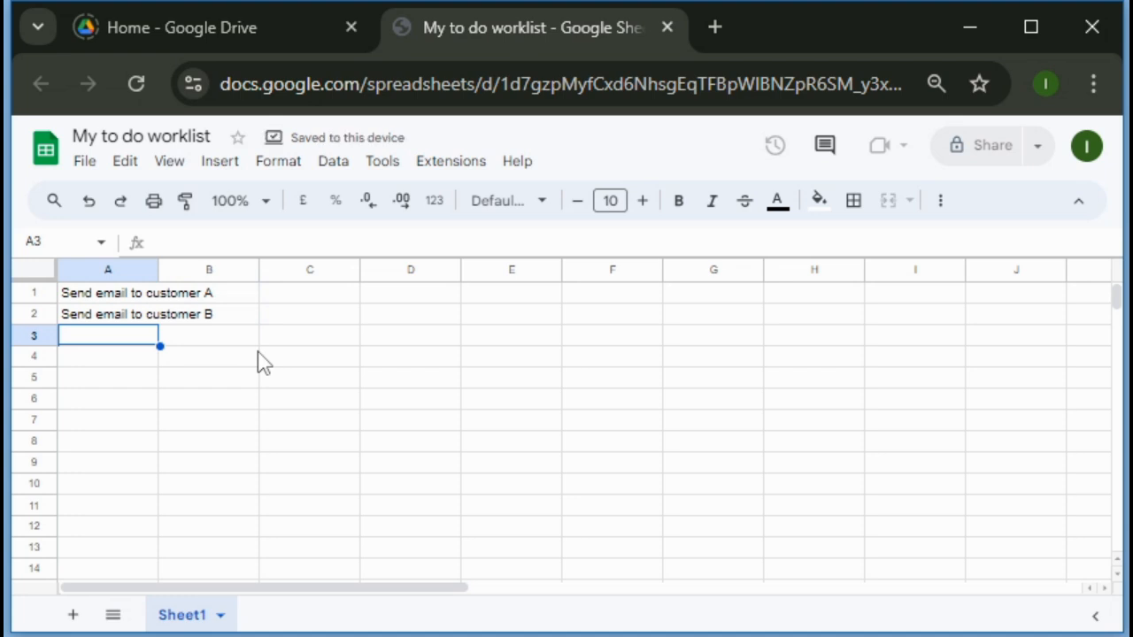
Enter "Buy some coffee" in A3 and "send out mailshot for marketing event" in A4
text(Buy)
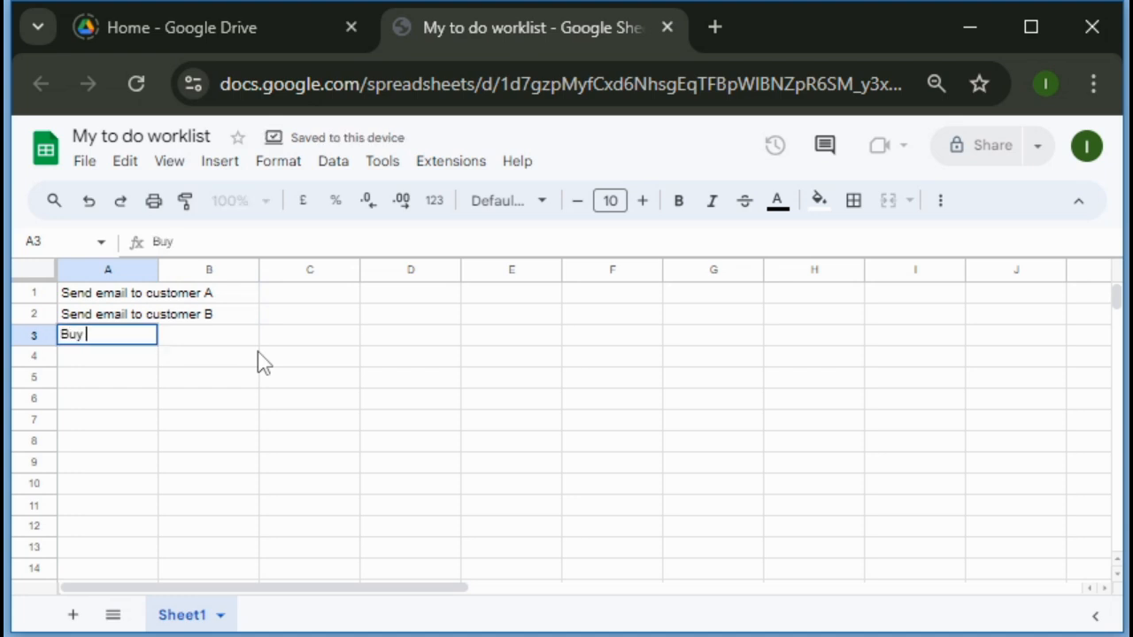
text( some)
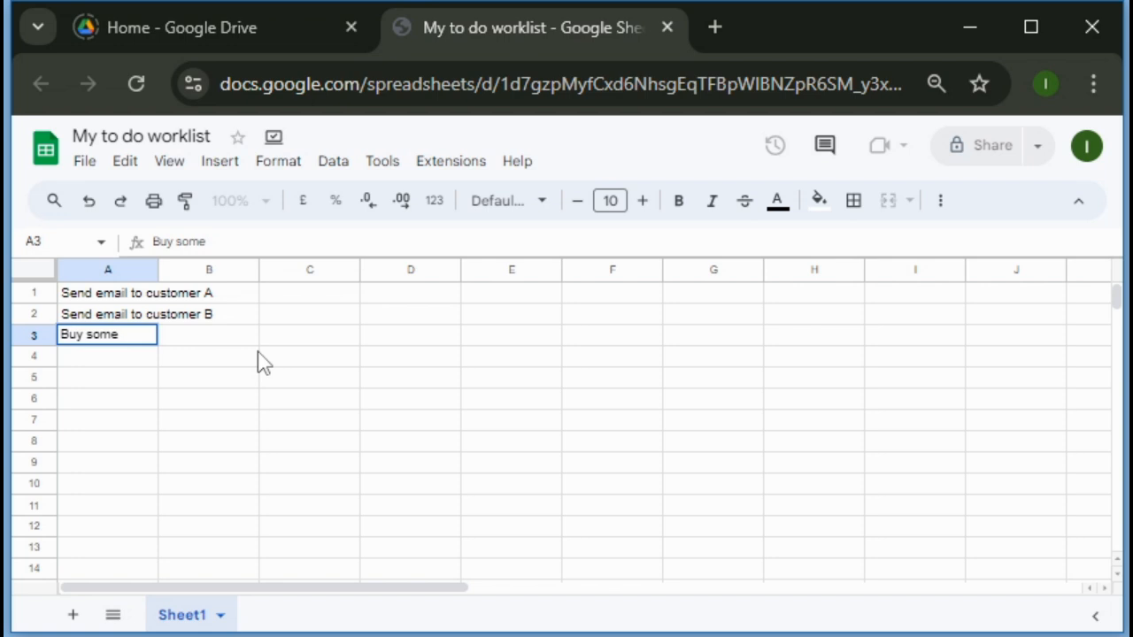
text( coffee)
key(Return)
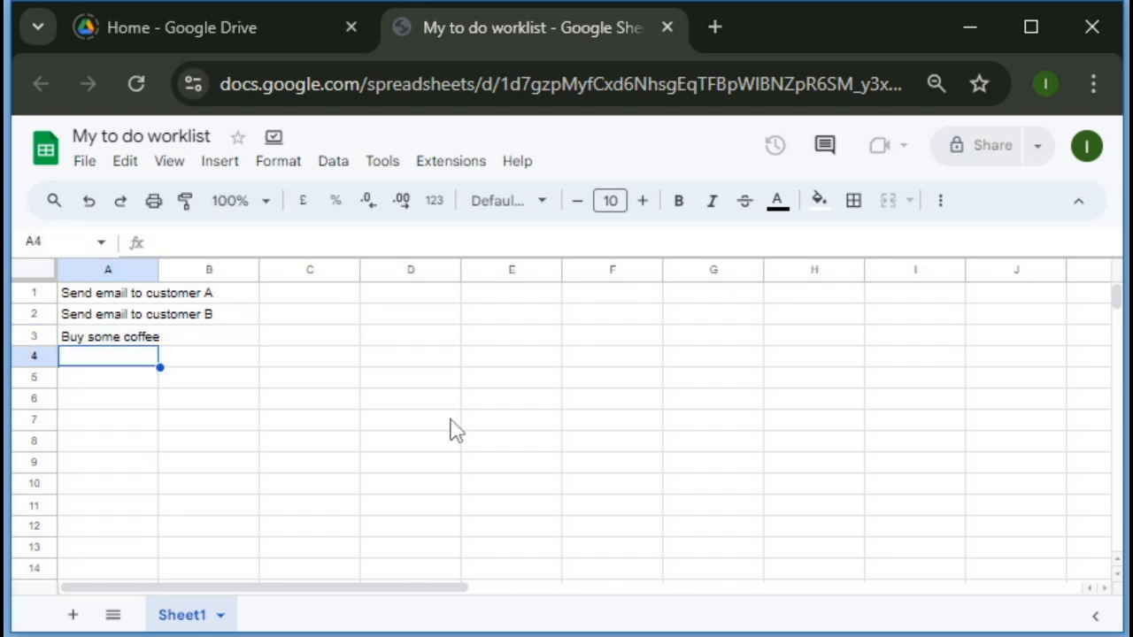
text(send out m)
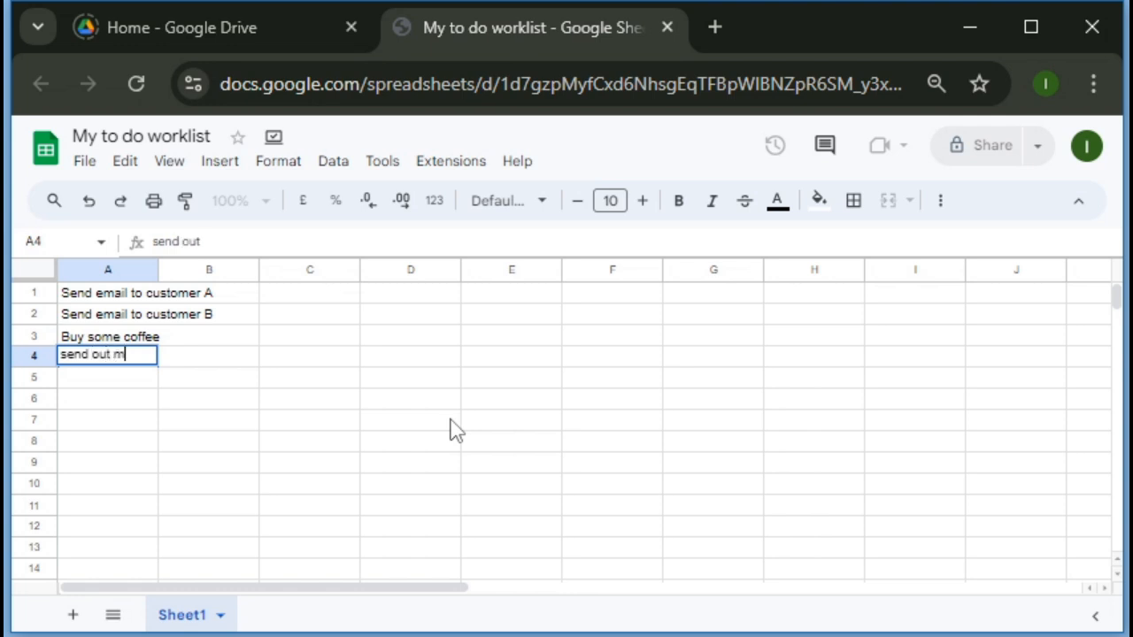
text(ailshot)
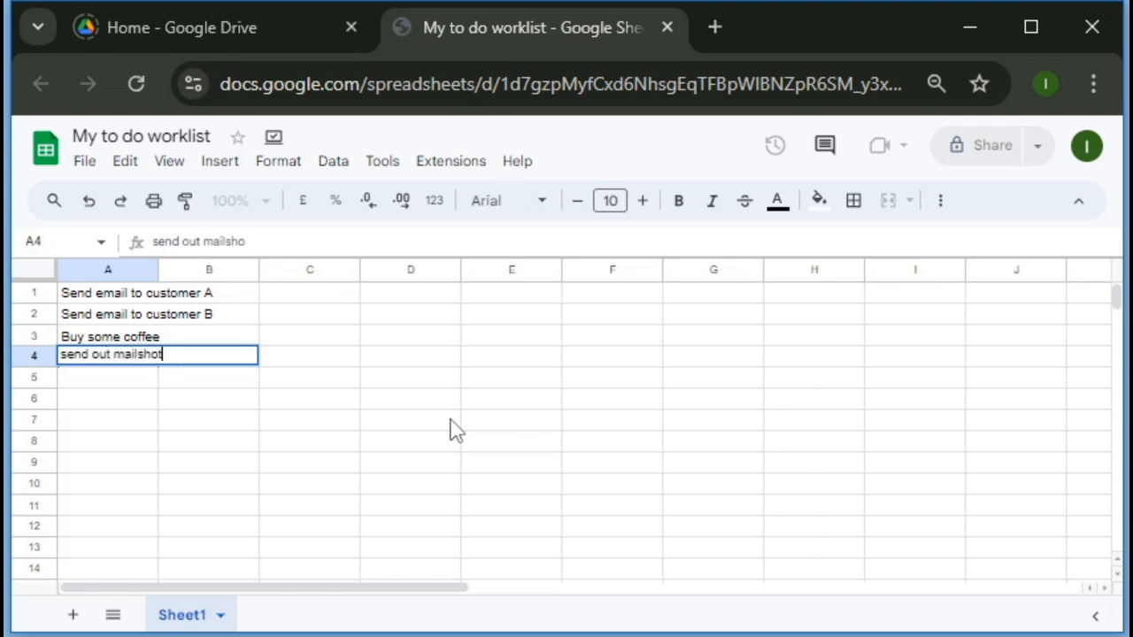
text( for marketing even)
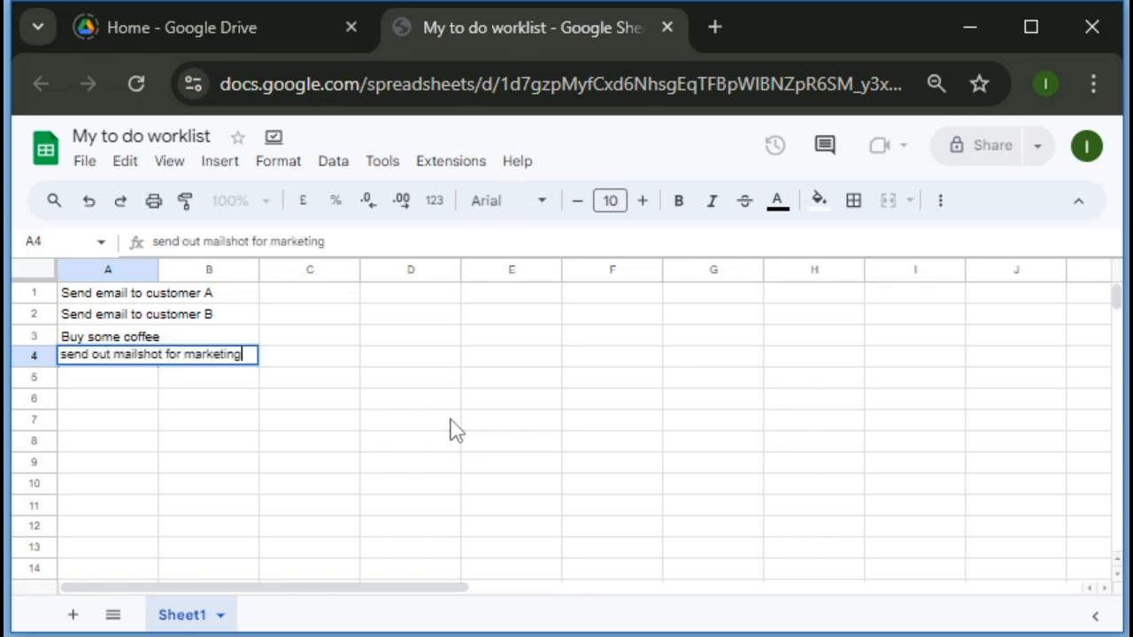
text(t)
key(Return)
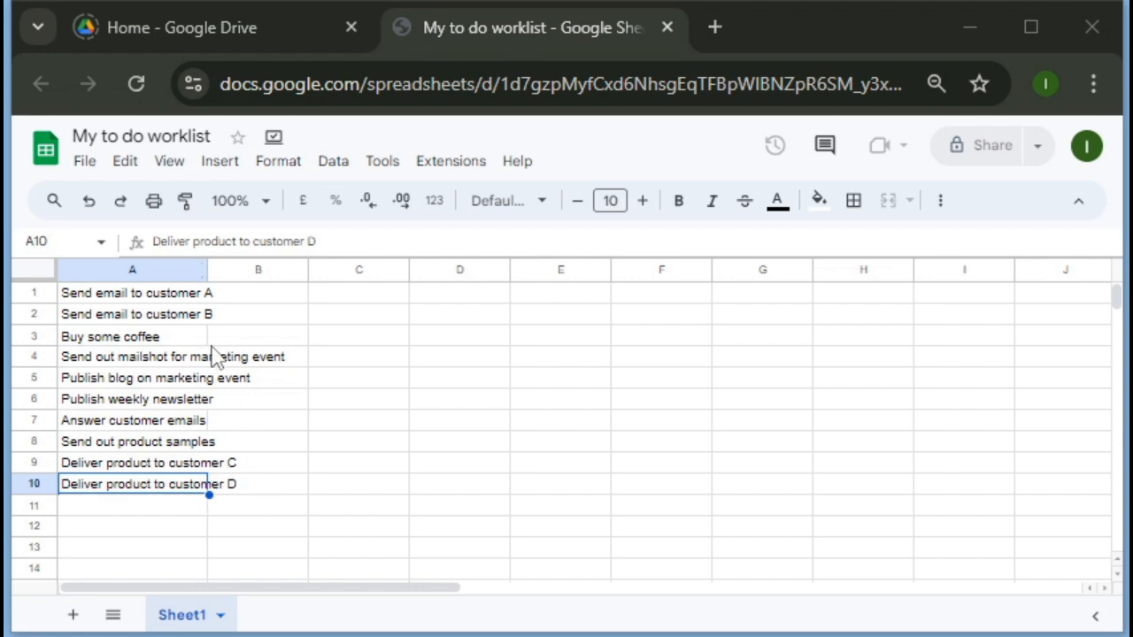
Widen column A slightly and set the text wrapping of the whole column to Wrap
drag(212, 269, 227, 269)
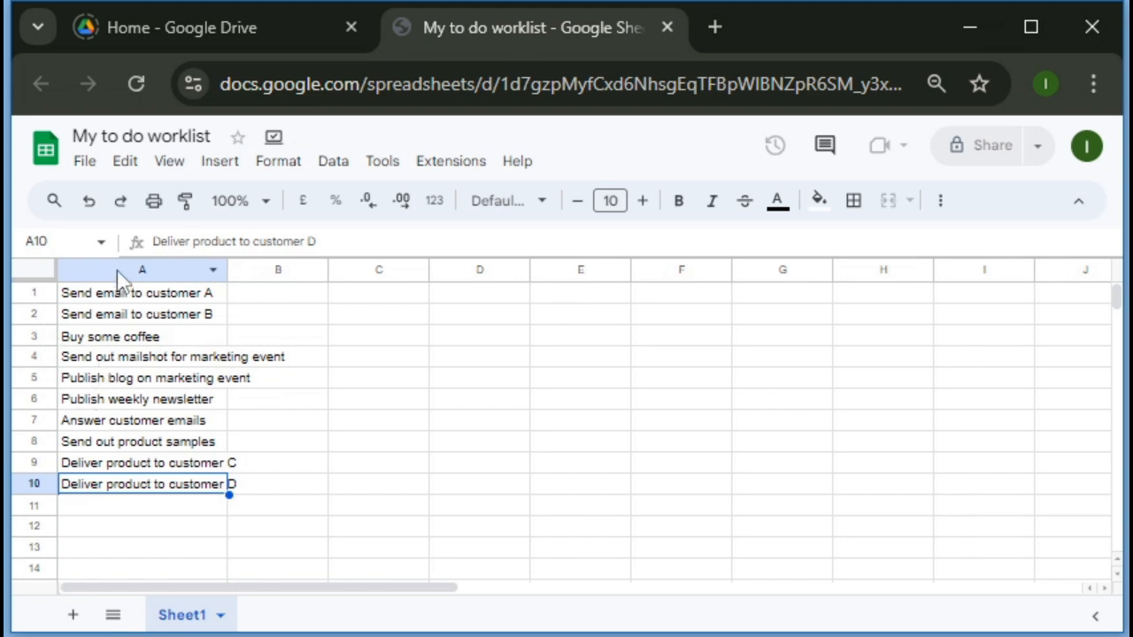
click(124, 271)
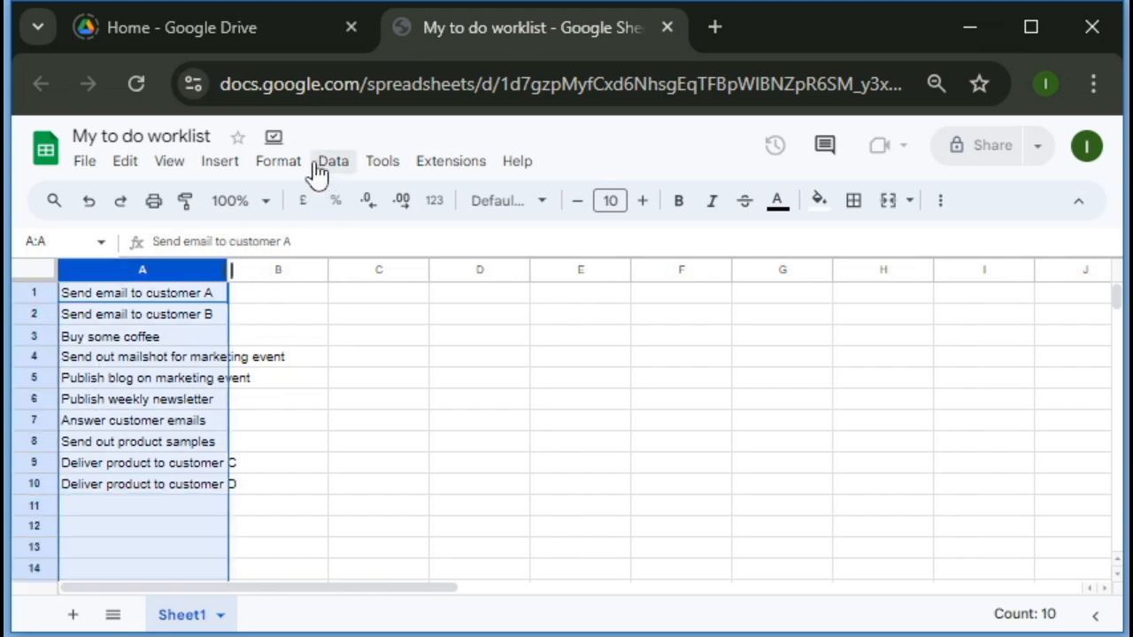
click(281, 164)
mouse_move(372, 347)
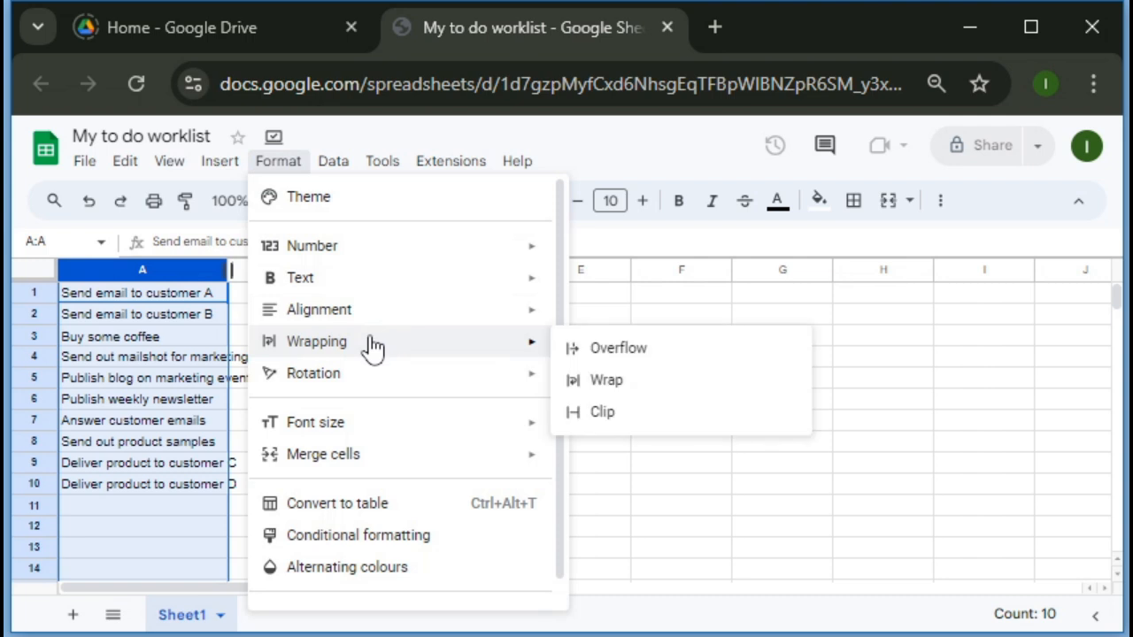
click(605, 382)
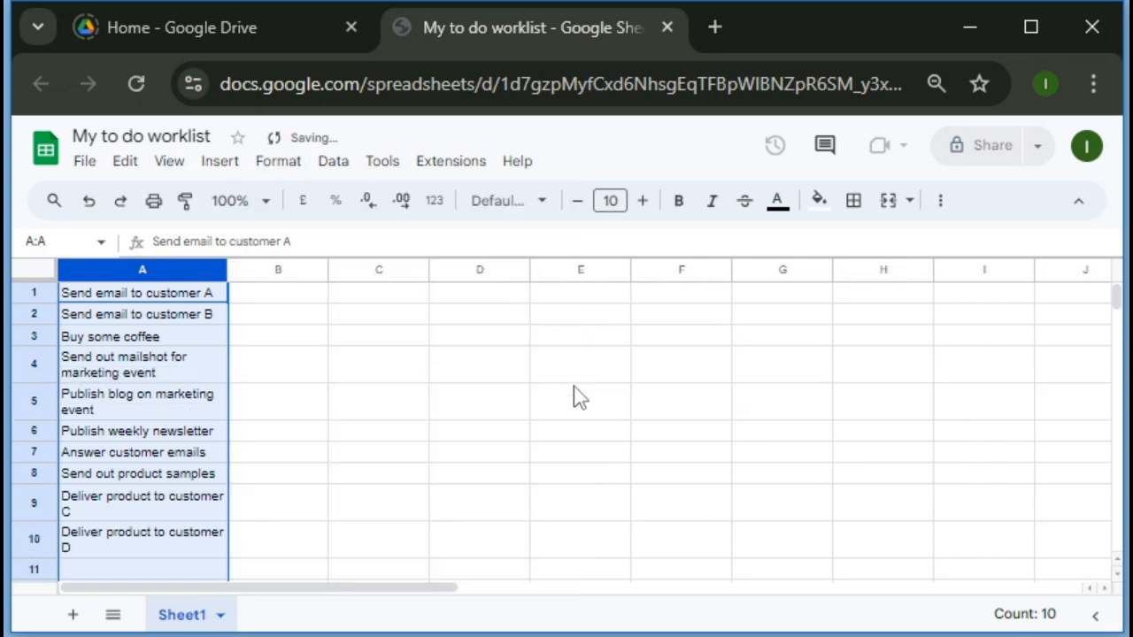
Widen column A further so that most of the tasks fit on a single line
drag(228, 269, 256, 269)
click(222, 361)
click(190, 312)
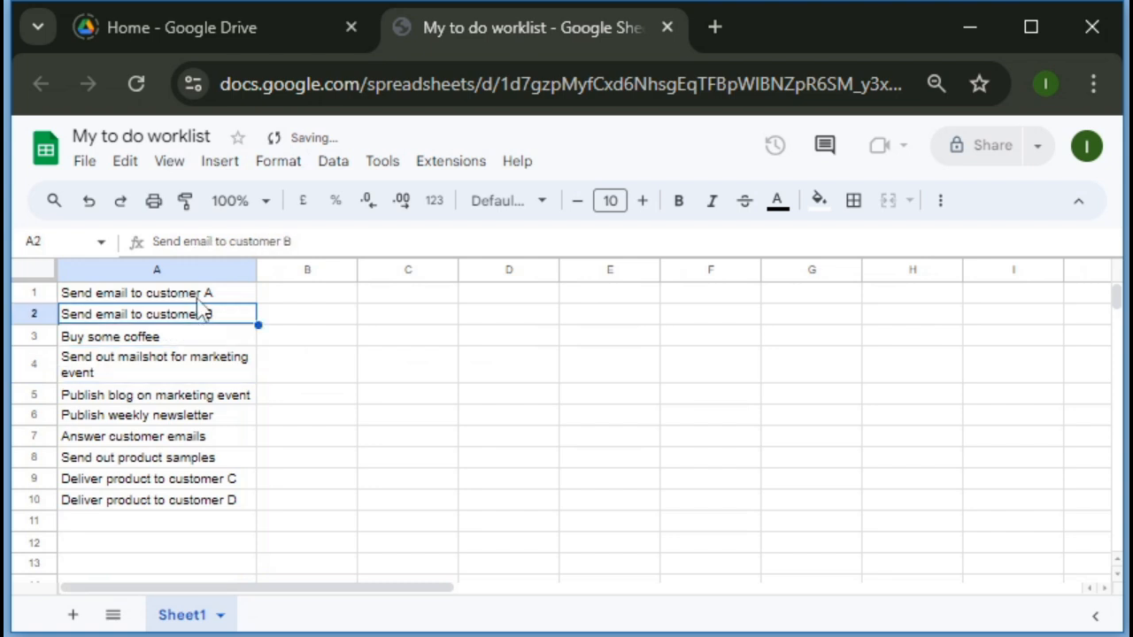
Insert one row above the first task in row 1
click(198, 298)
key(Down)
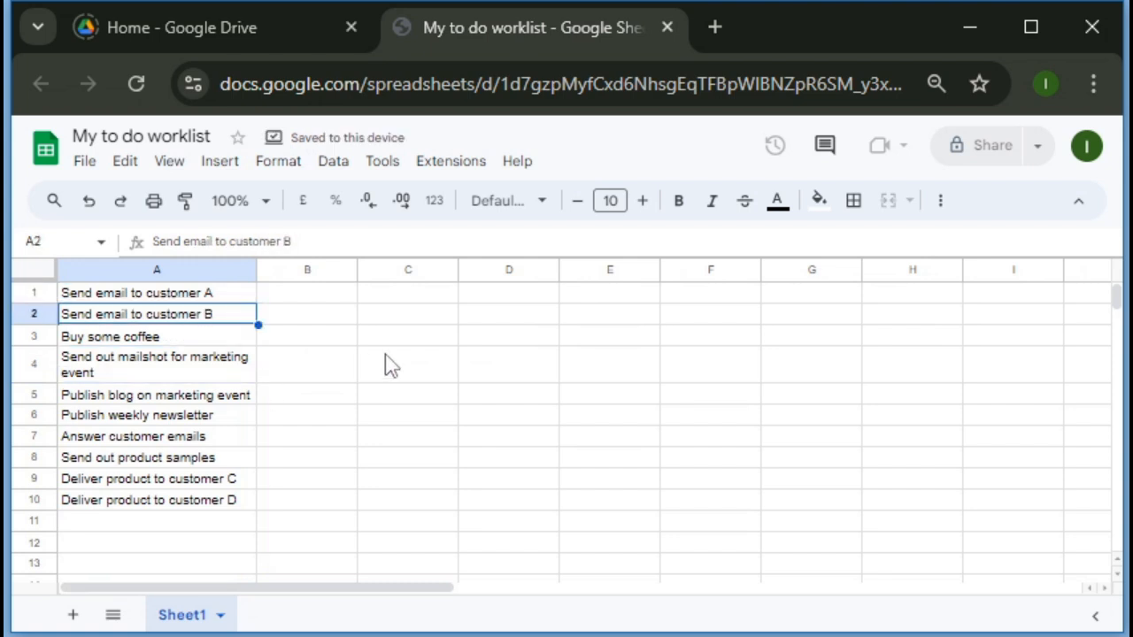
key(Up)
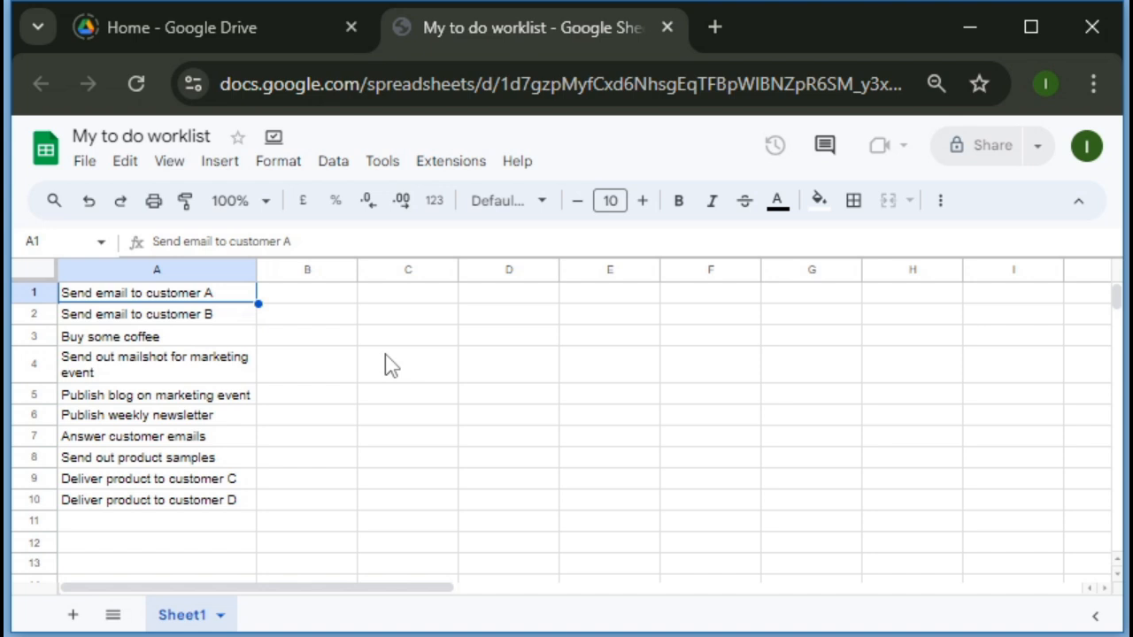
click(219, 167)
mouse_move(285, 227)
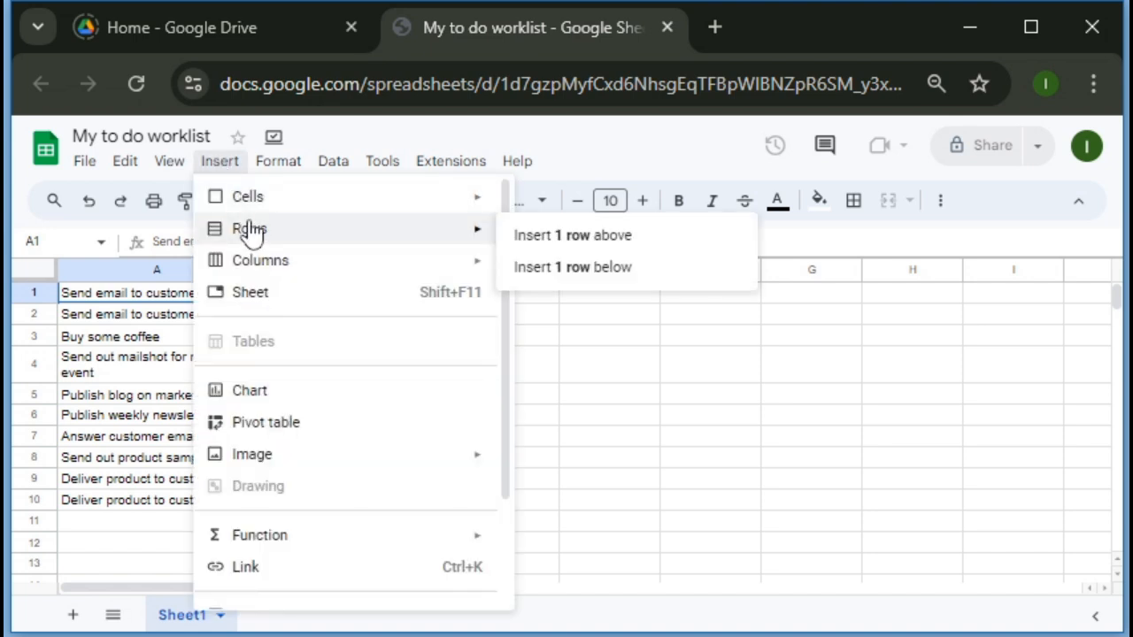
click(570, 239)
Make cell A1 in the empty first row bold and enter the heading "Task"
click(333, 336)
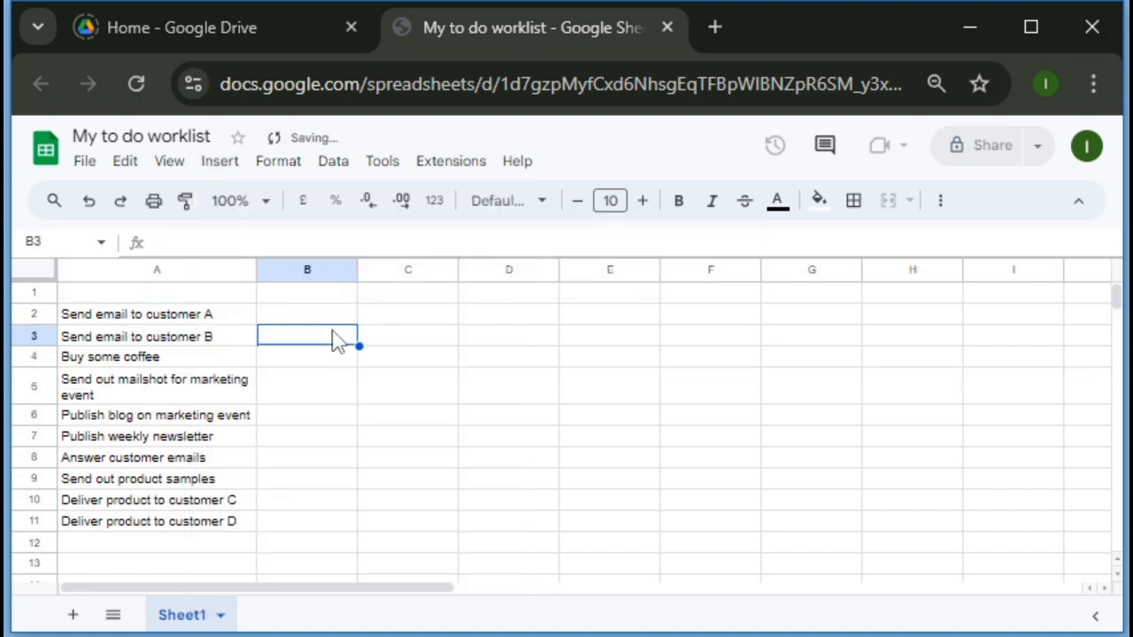
key(Up)
key(Up)
key(Left)
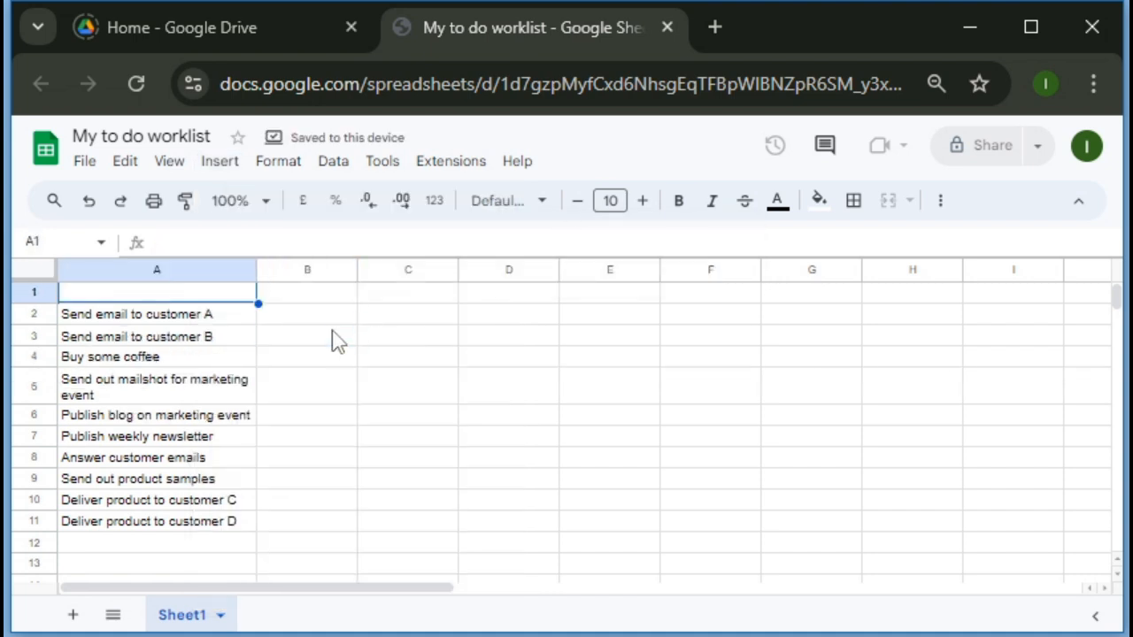
key(ctrl+b)
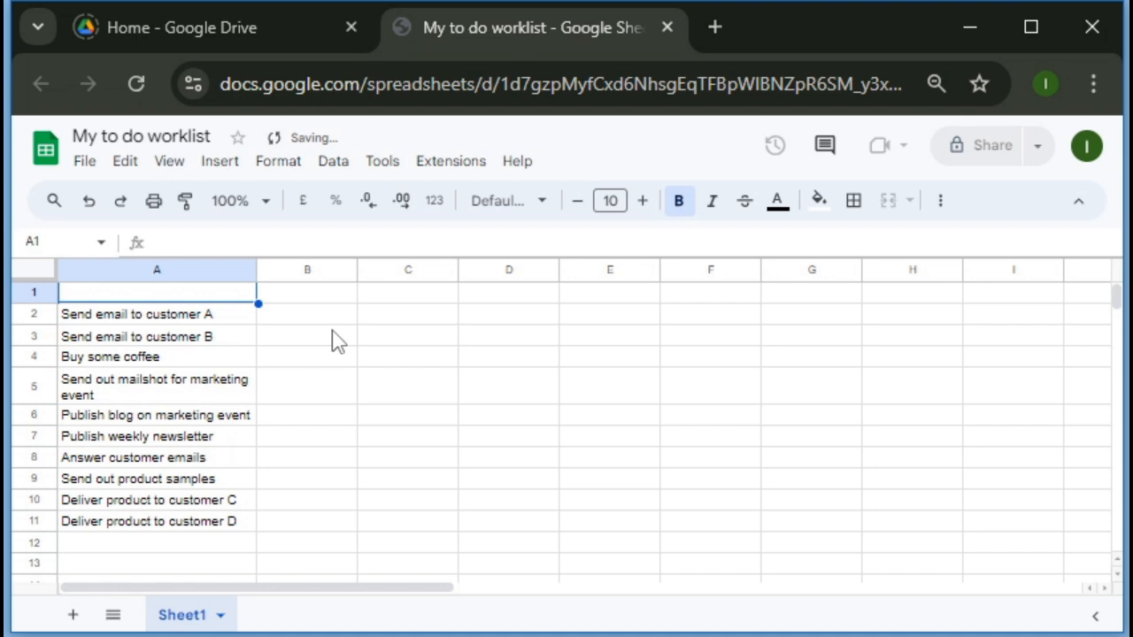
text(Task)
key(Return)
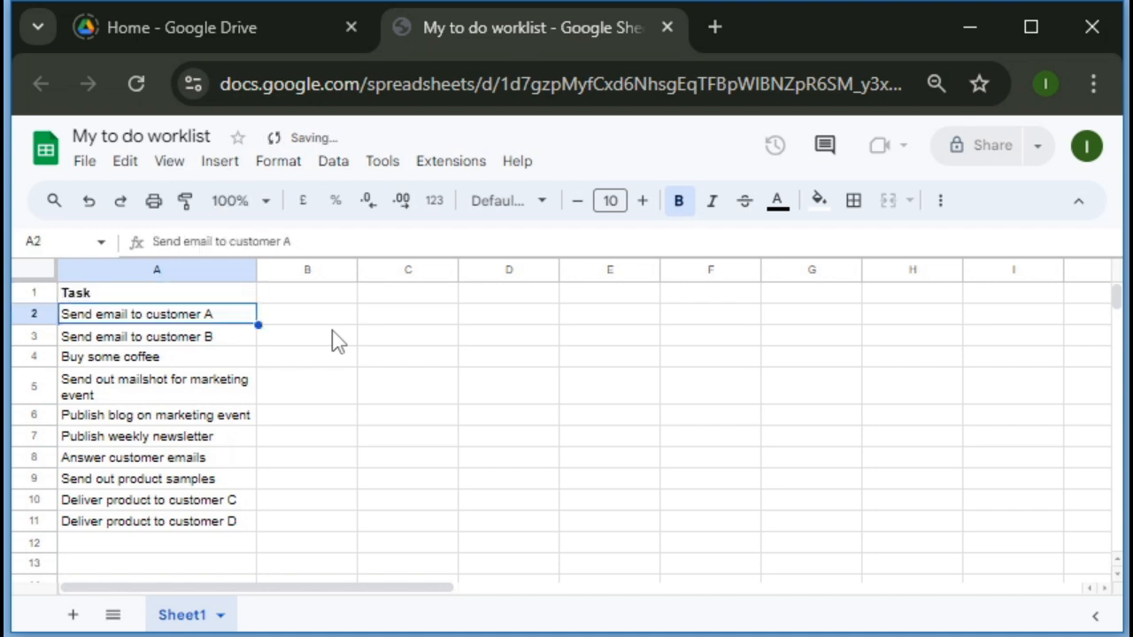
Widen column B and enter the bold heading "Details" in cell B1
key(Up)
key(Right)
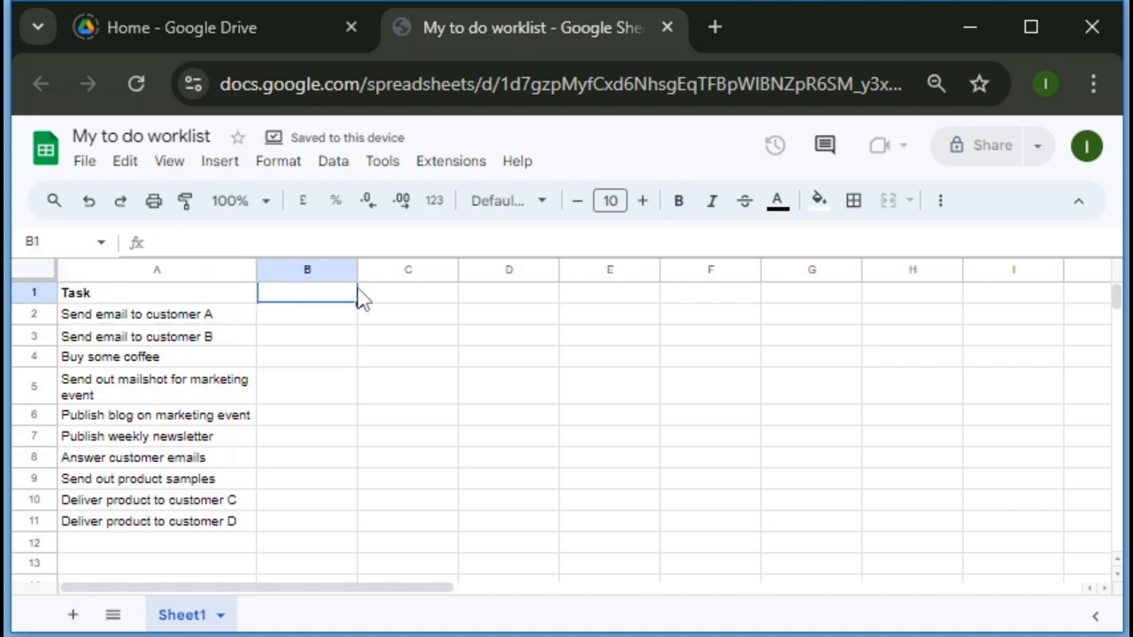
drag(358, 269, 381, 269)
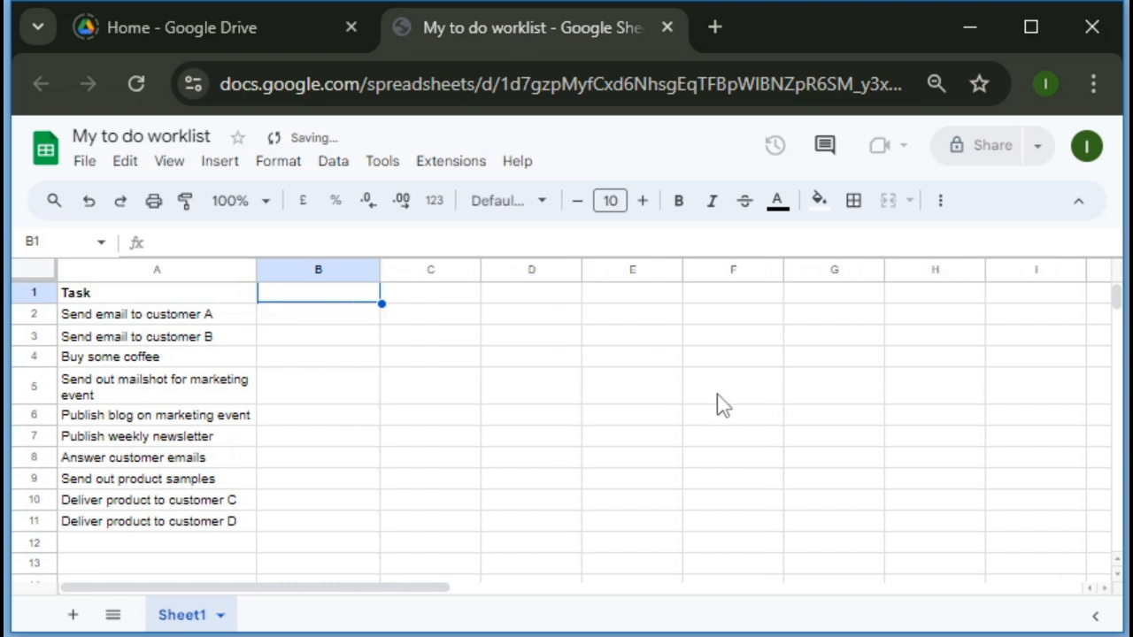
key(Return)
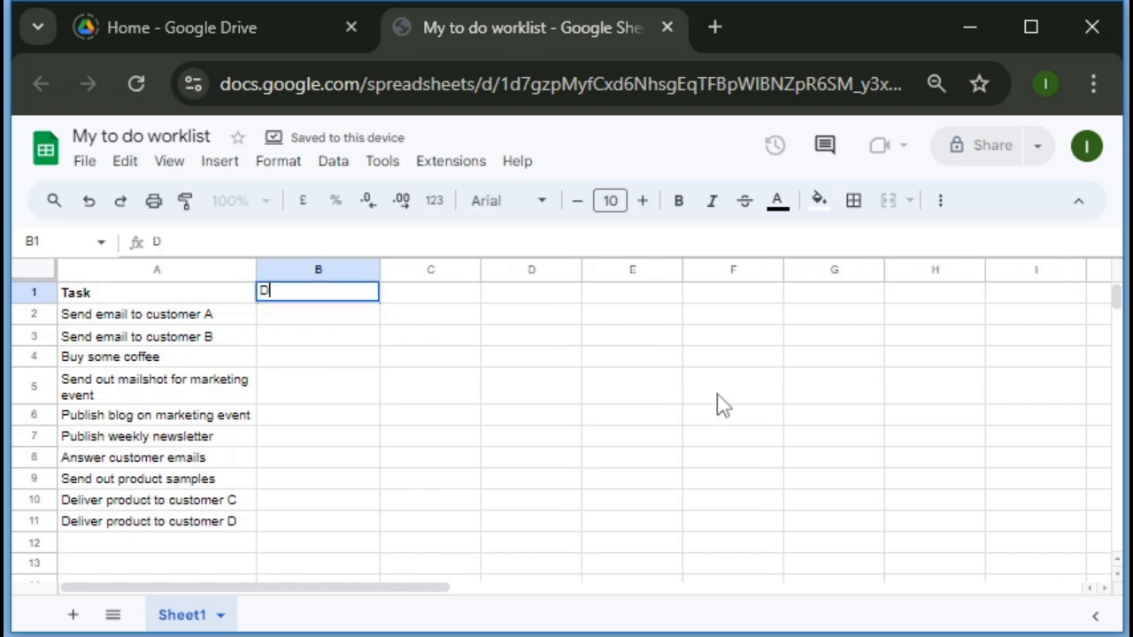
text(Details)
key(Return)
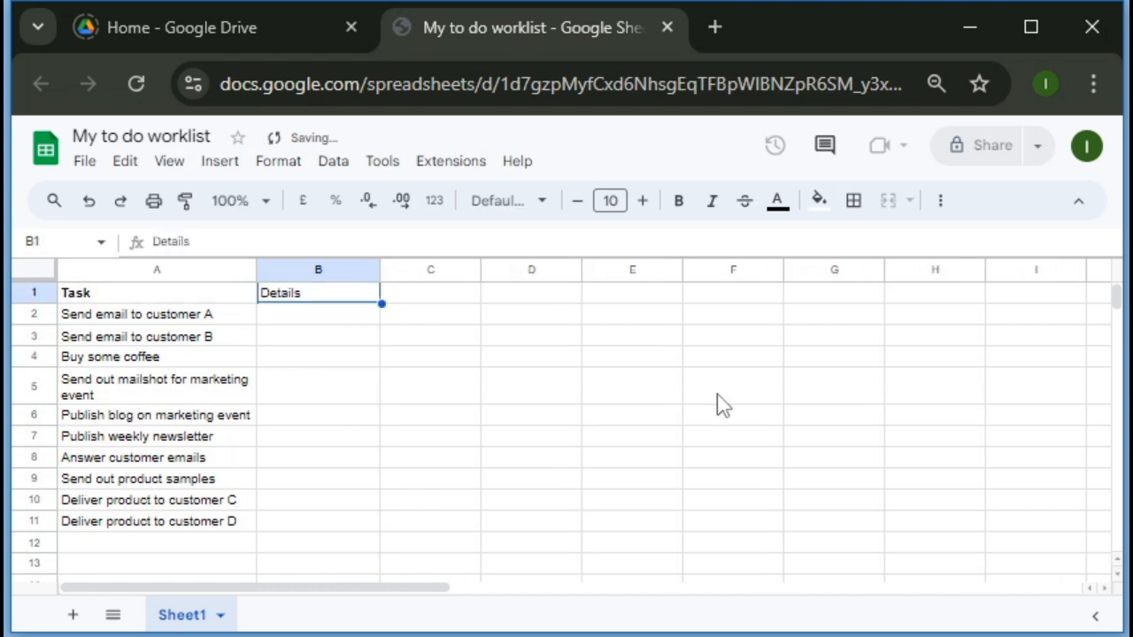
key(ctrl+b)
key(Down)
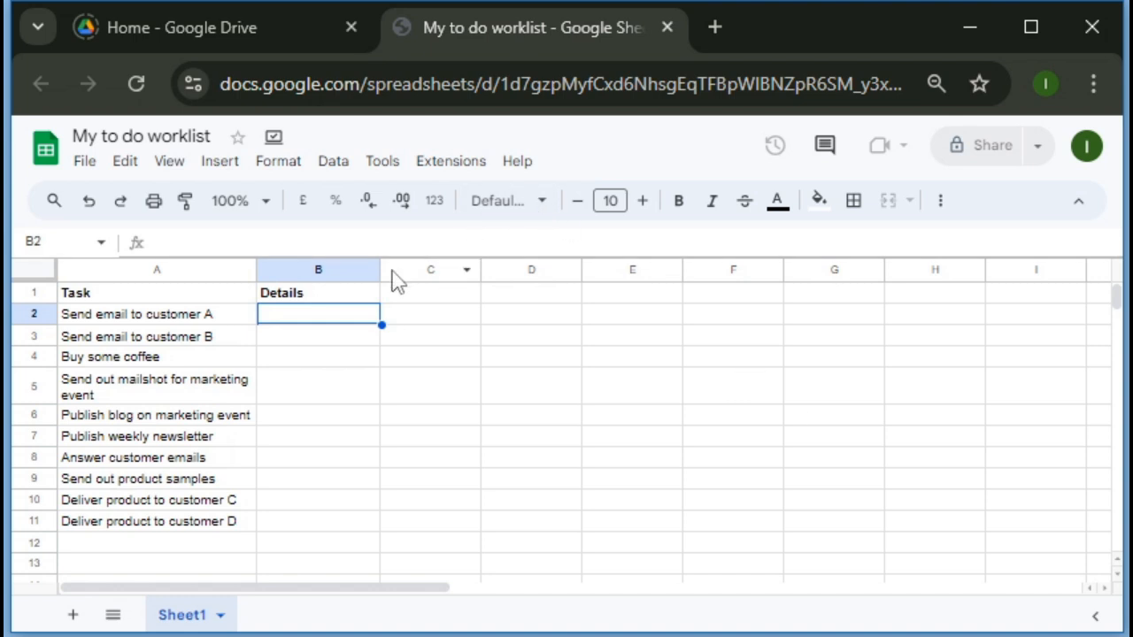
drag(379, 268, 406, 268)
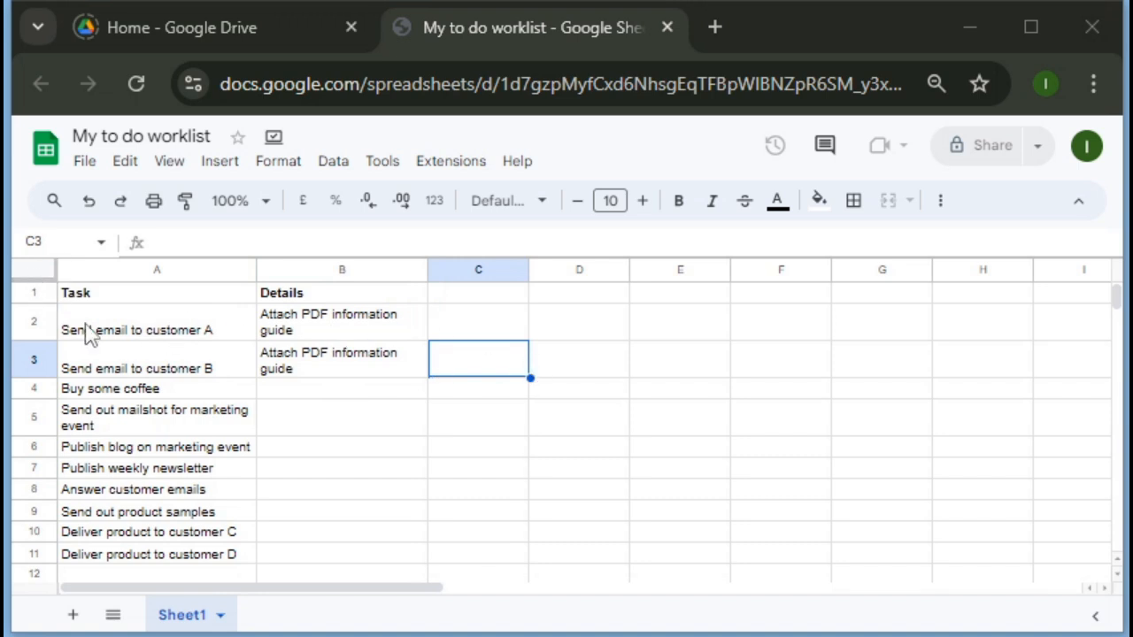
Set the vertical alignment of every cell in the sheet to Top
click(36, 271)
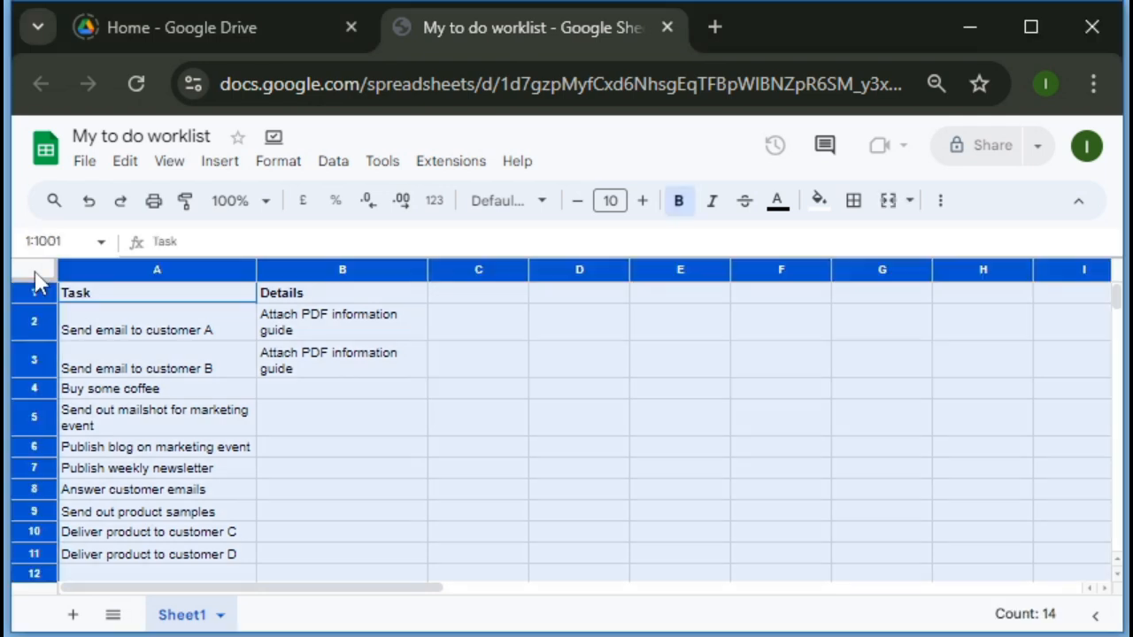
click(276, 161)
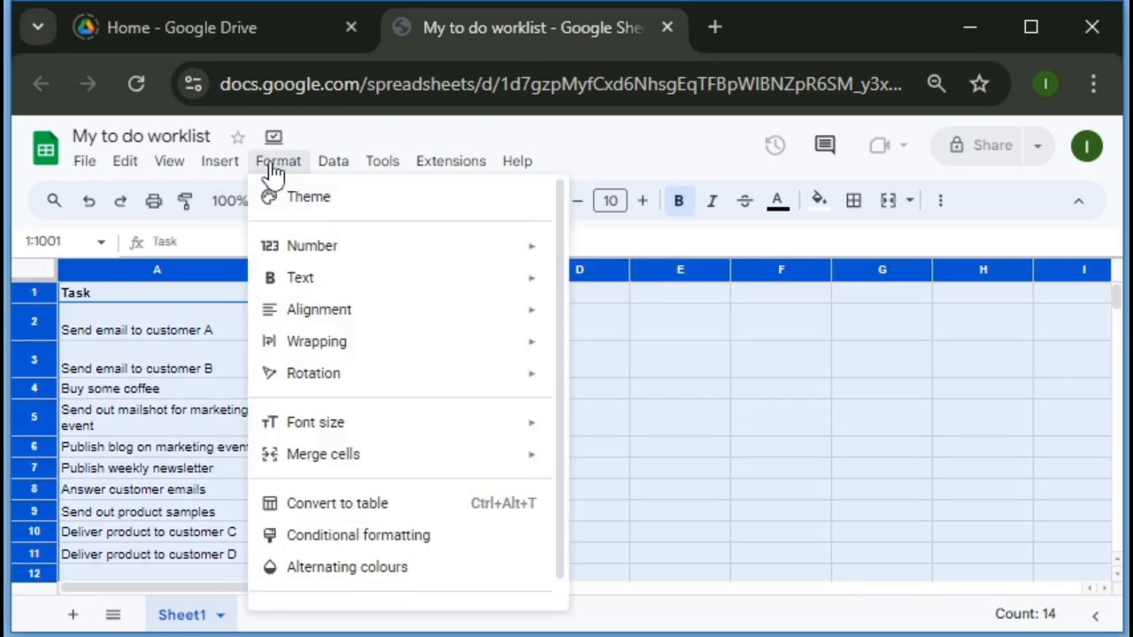
mouse_move(342, 321)
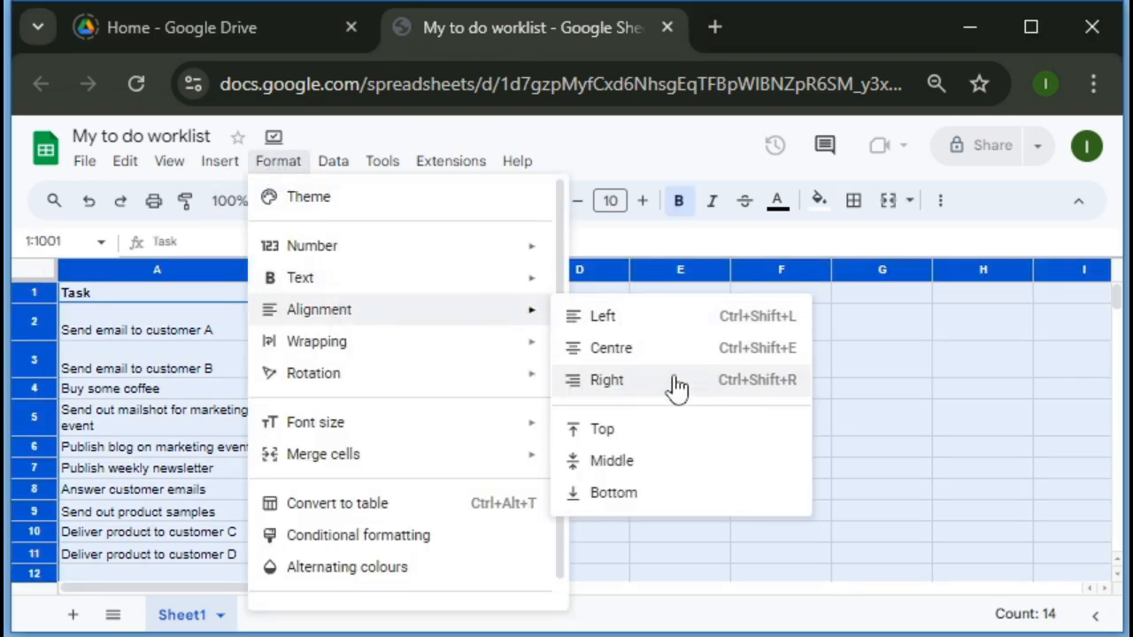
click(670, 431)
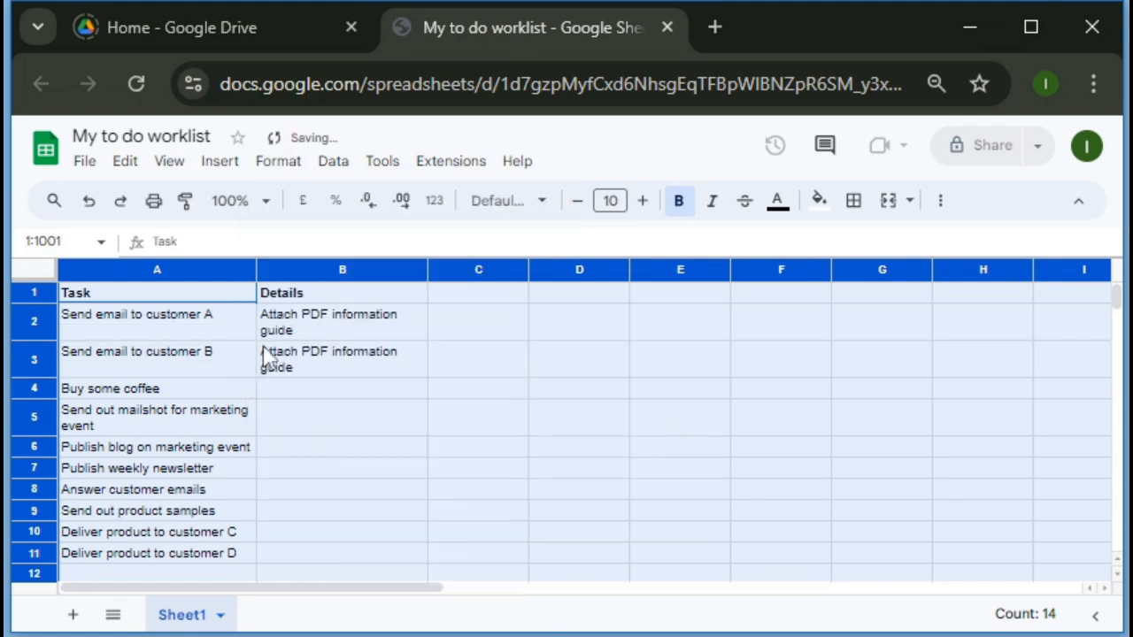
click(241, 424)
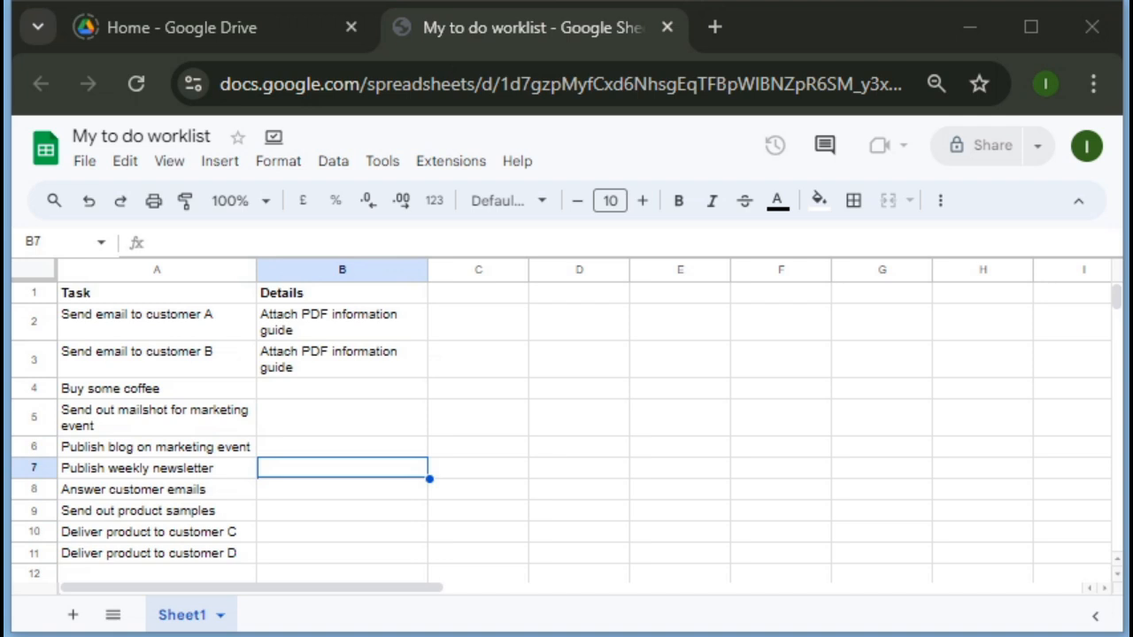
Insert one column to the left of the Task column
click(156, 322)
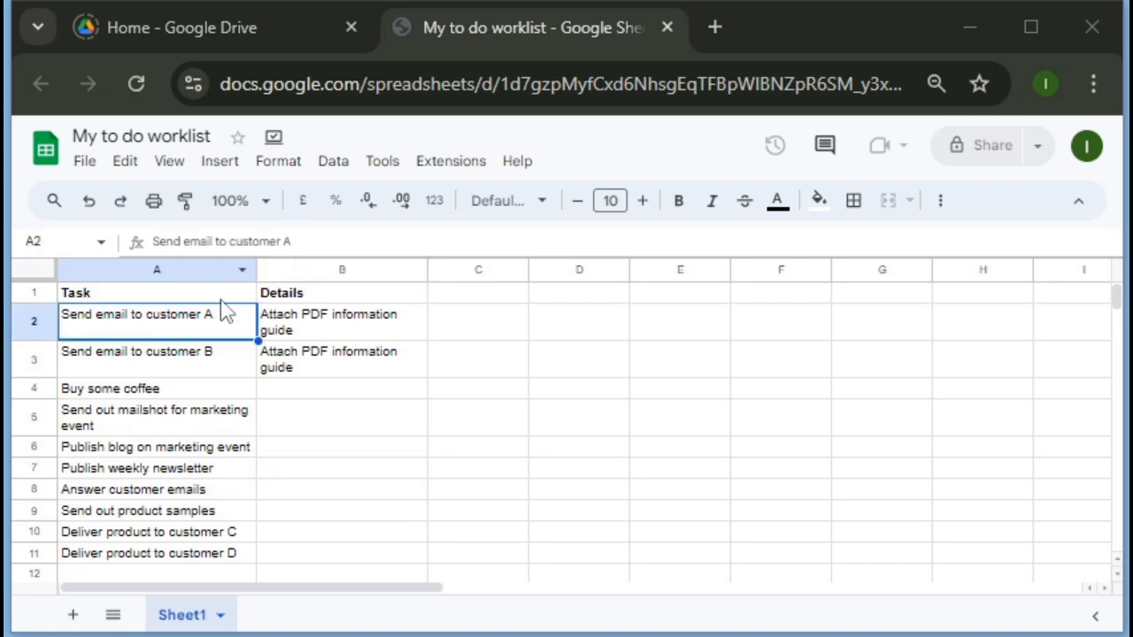
click(186, 374)
click(185, 415)
key(alt+i)
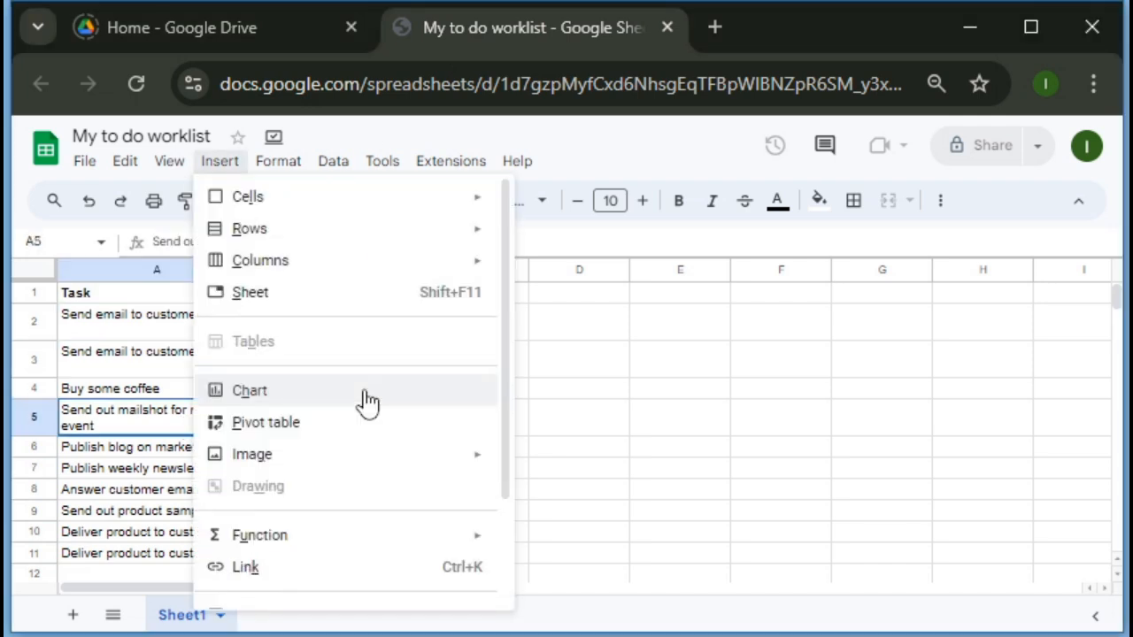
key(Down)
key(Down)
key(Up)
key(Home)
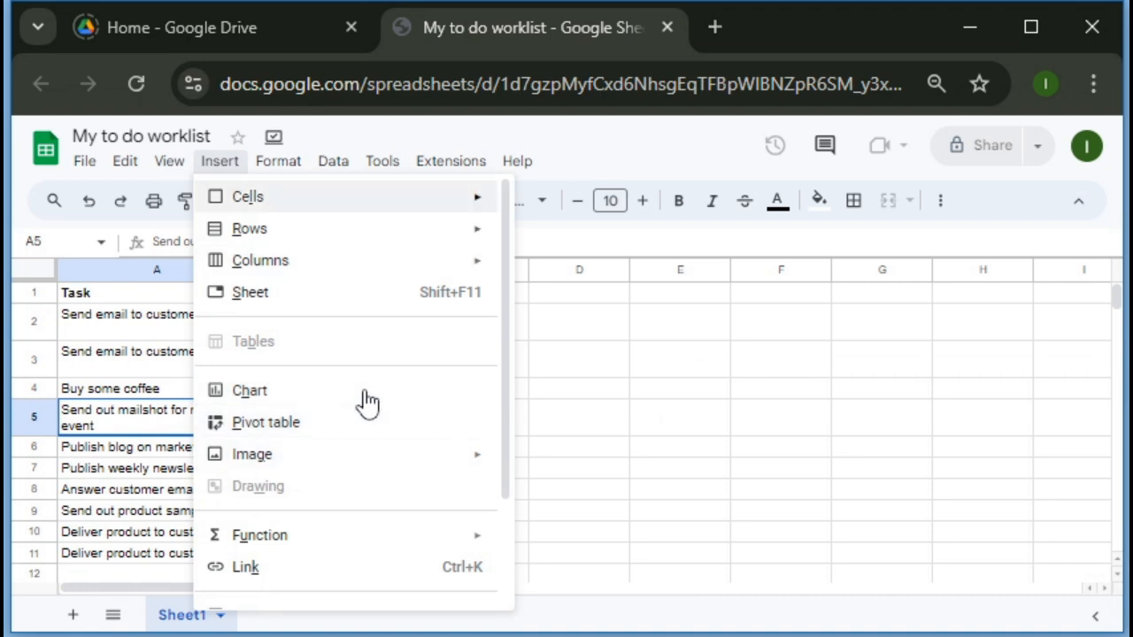
key(Down)
key(Down)
key(Right)
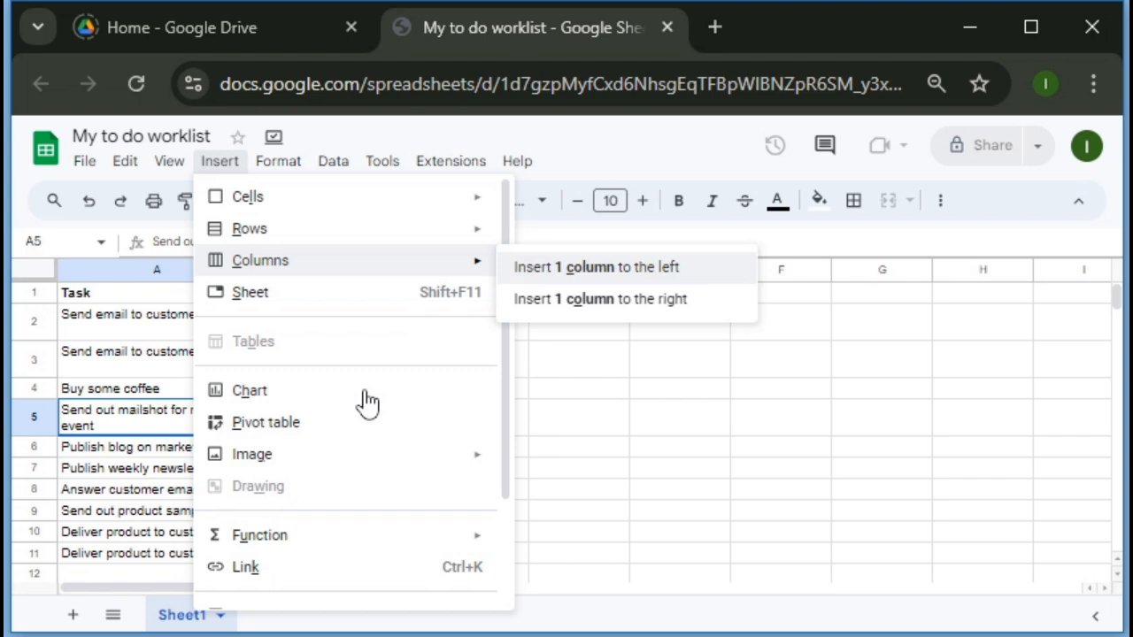
key(Return)
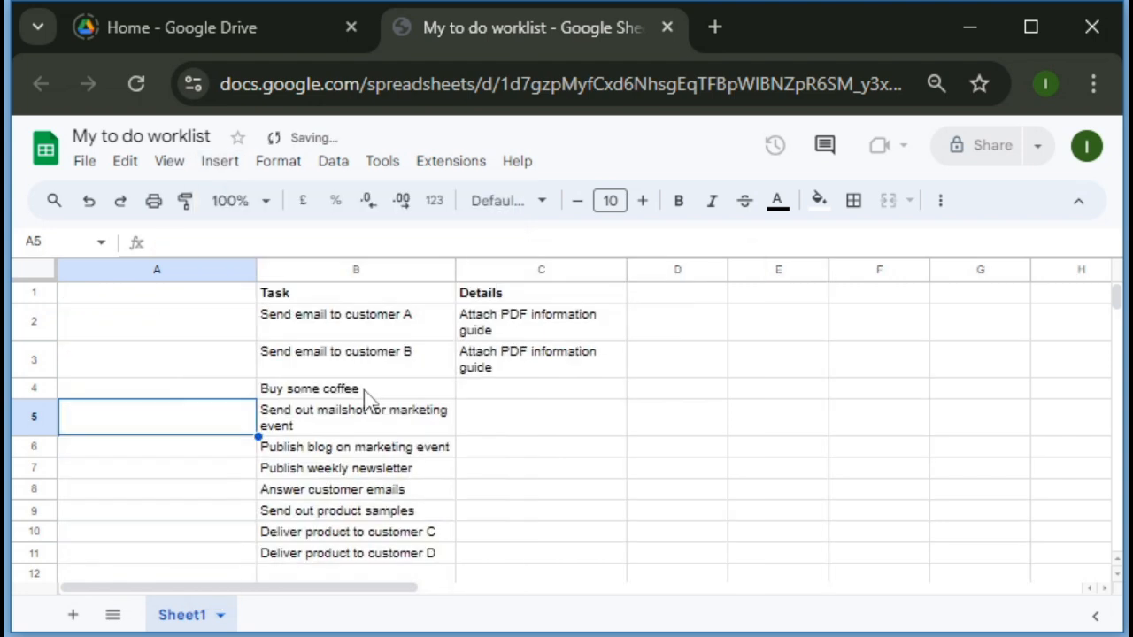
Enter the heading "Required by" in cell A1 of the new empty column
key(Up)
key(Up)
key(Up)
key(Up)
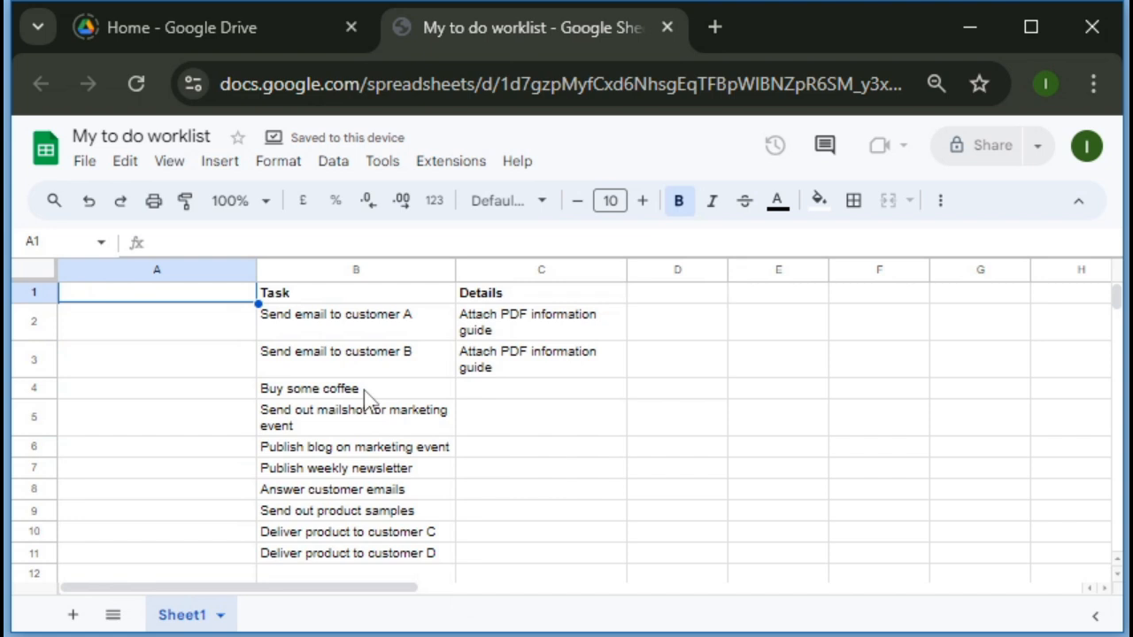
text(Required by)
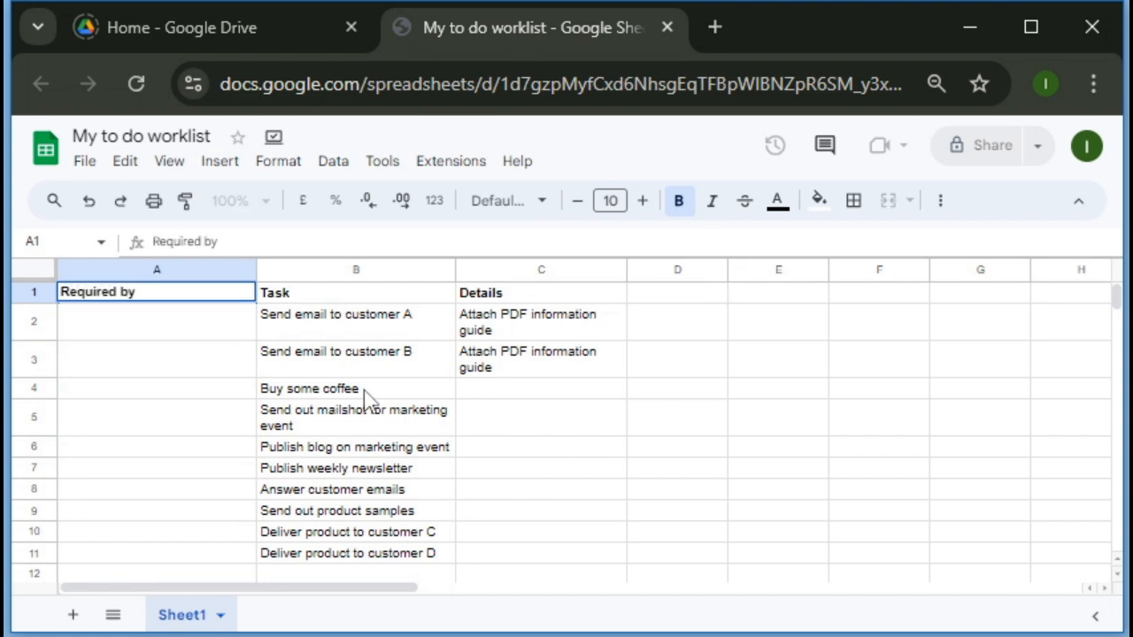
key(Return)
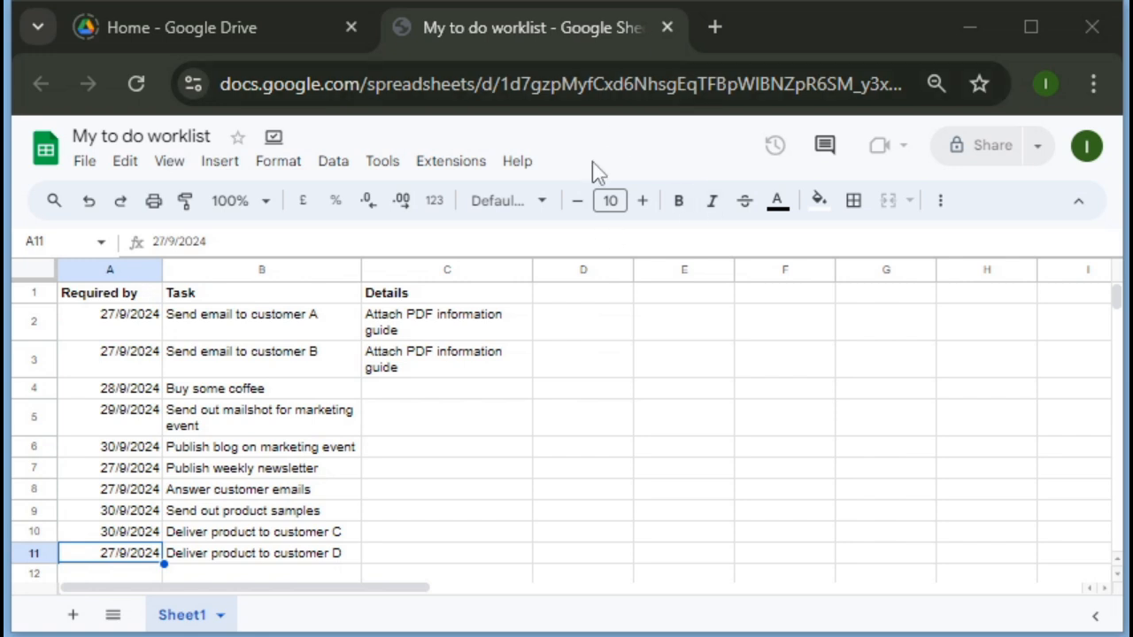
Enter the heading "Started" in cell D1 and make it bold
click(582, 296)
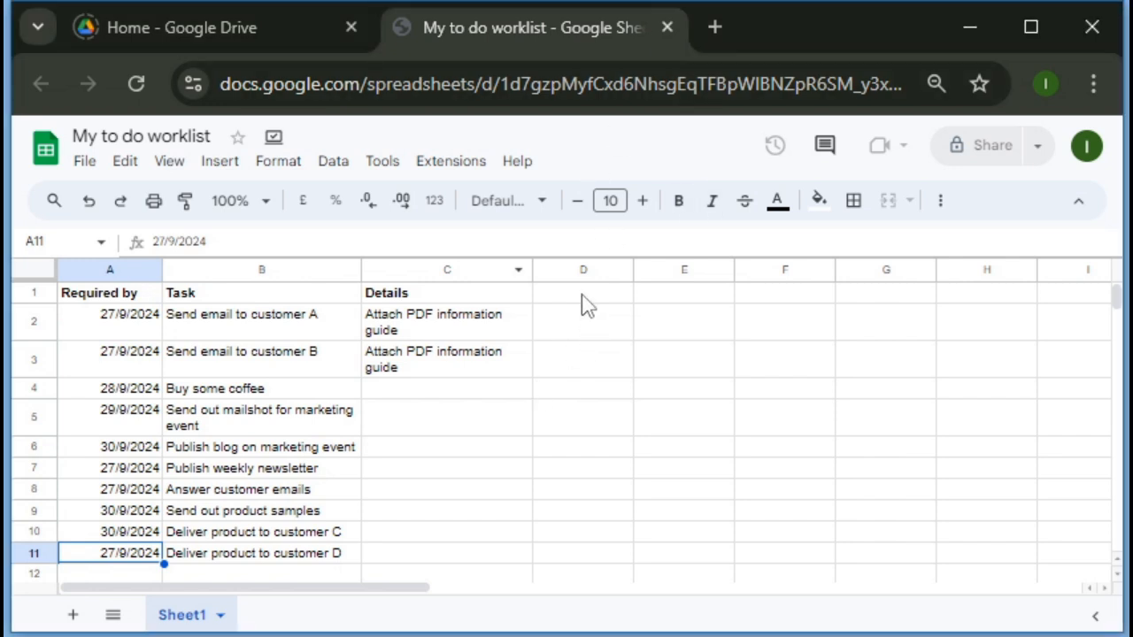
text(Starte)
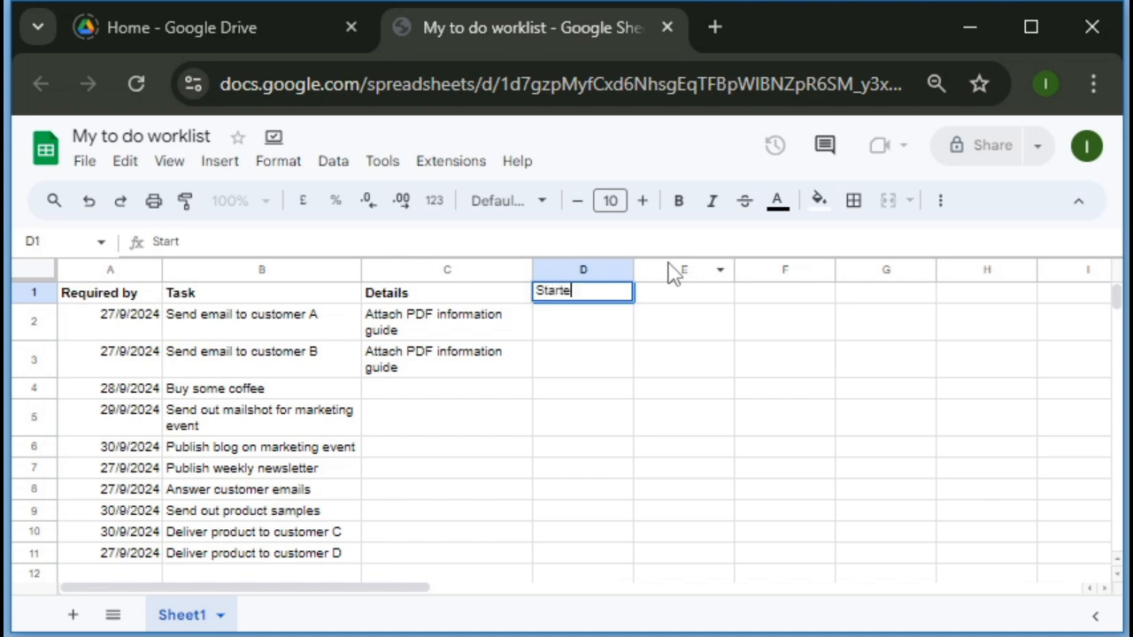
text(d)
key(Return)
key(Up)
key(ctrl+b)
Enter the heading "Completed" in cell E1 and make it bold
key(Right)
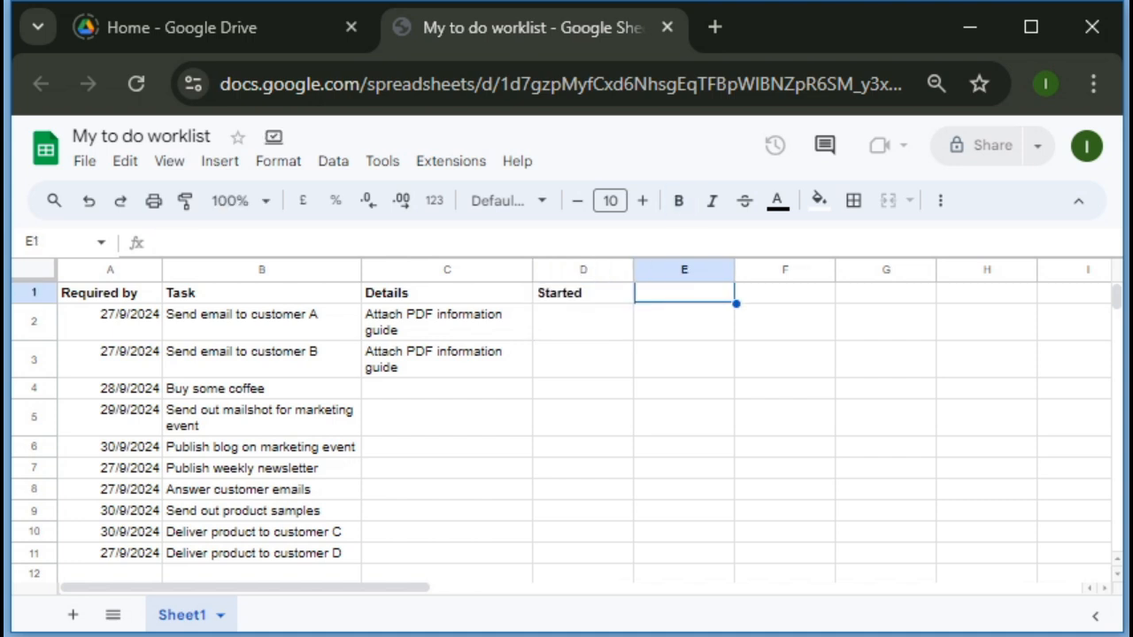
text(Comnp)
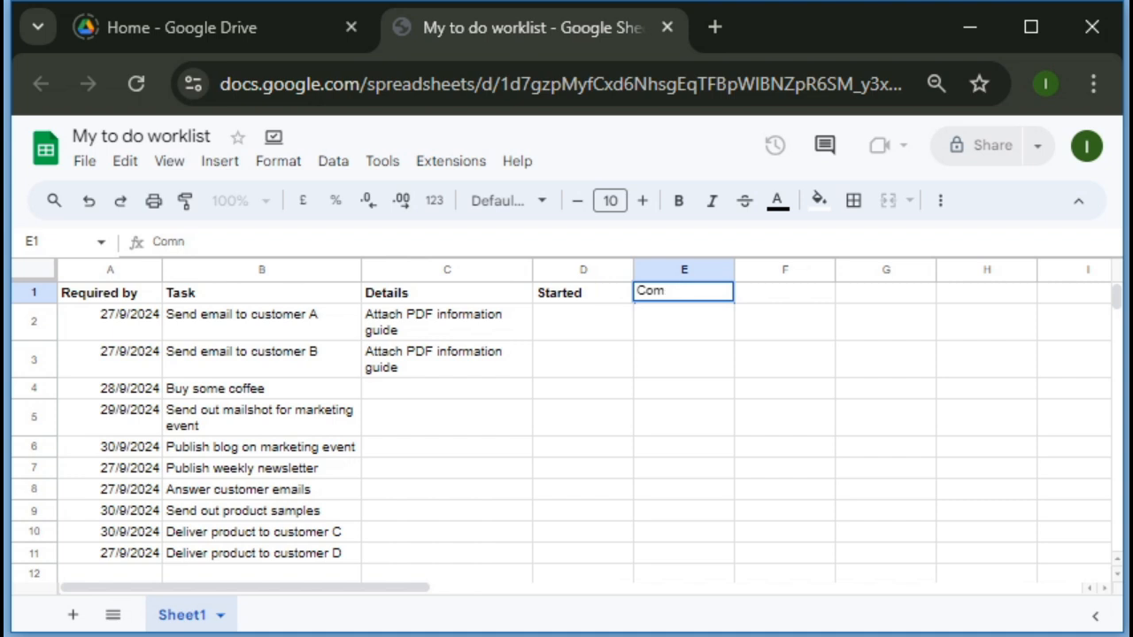
text(pleted)
key(Return)
key(Up)
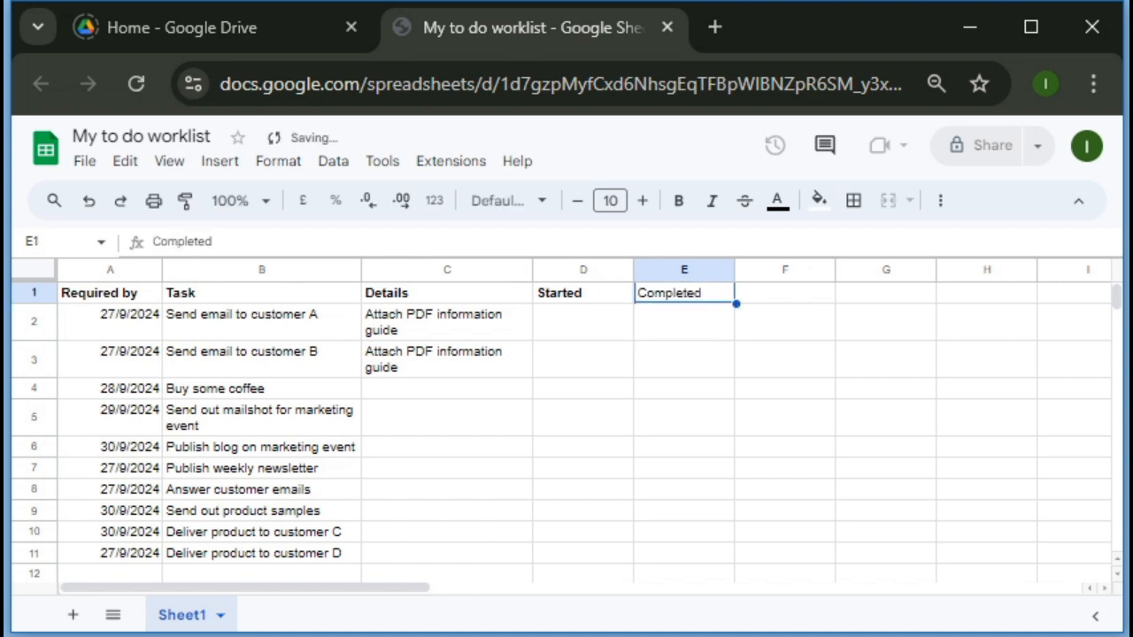
key(ctrl+b)
key(Down)
key(Left)
key(Left)
key(Left)
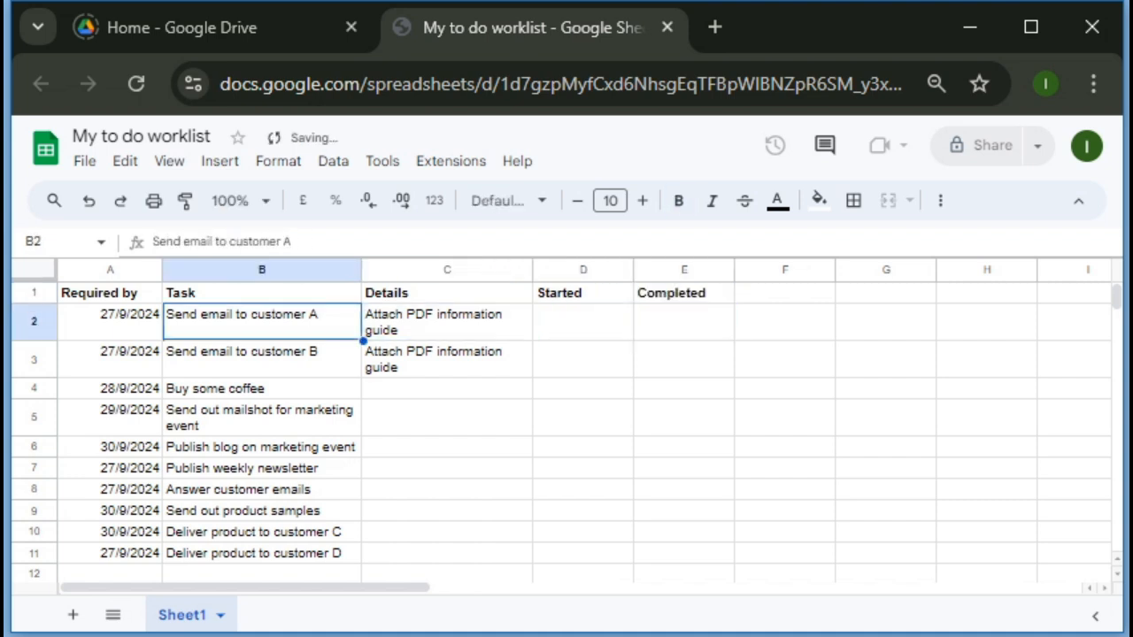
key(Left)
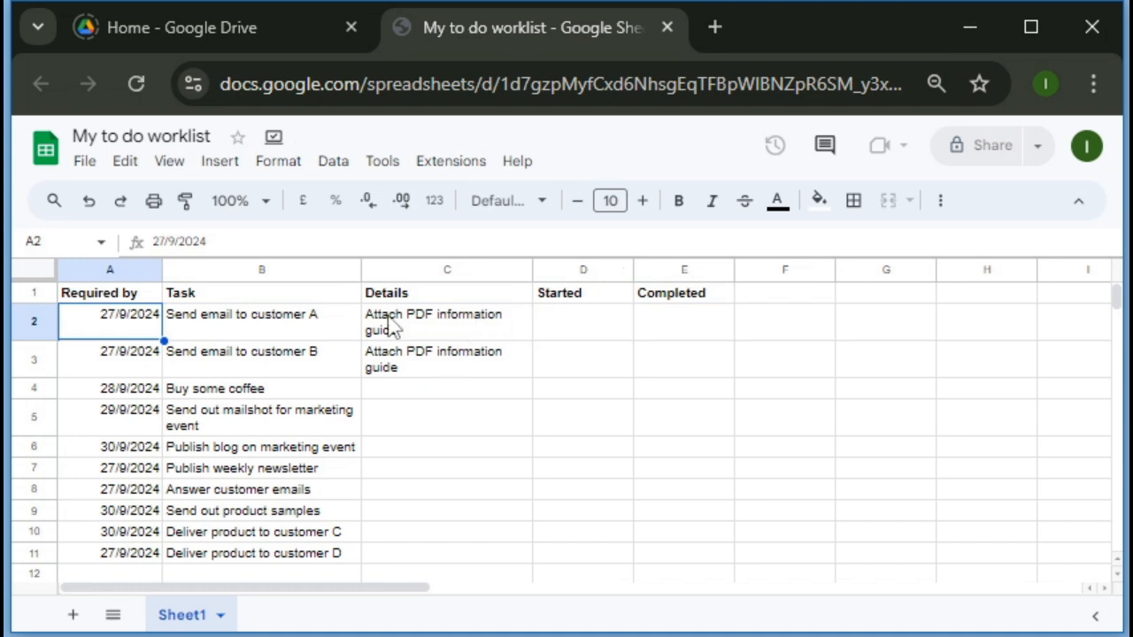
Sort the whole sheet by the "Required by" column from A to Z, treating the first row as a header row
click(35, 274)
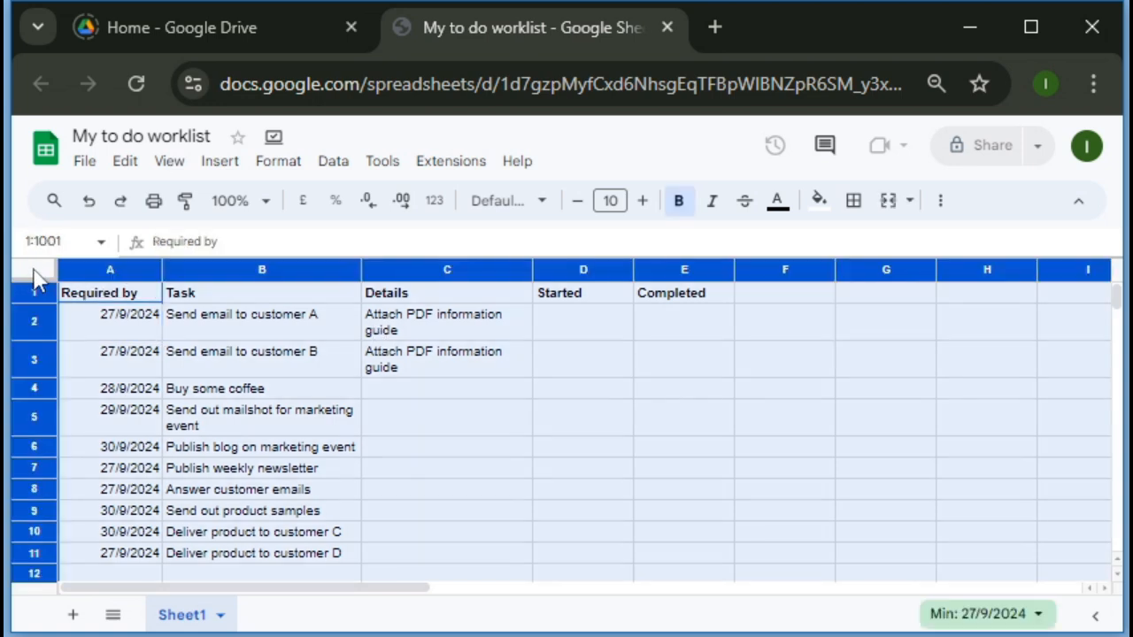
click(332, 162)
mouse_move(362, 239)
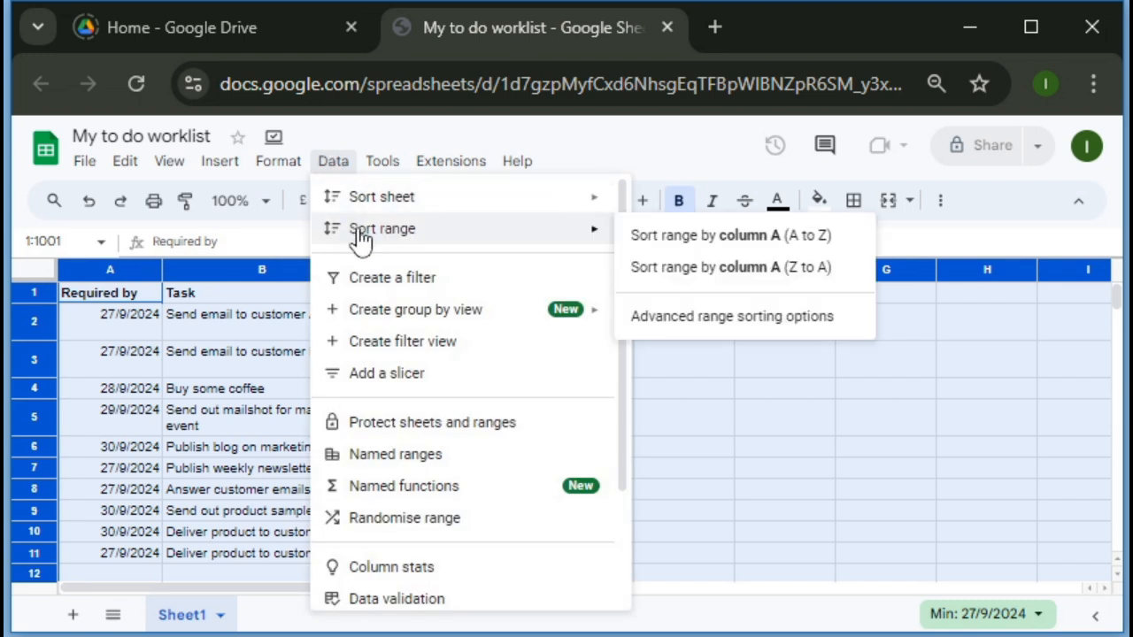
click(725, 320)
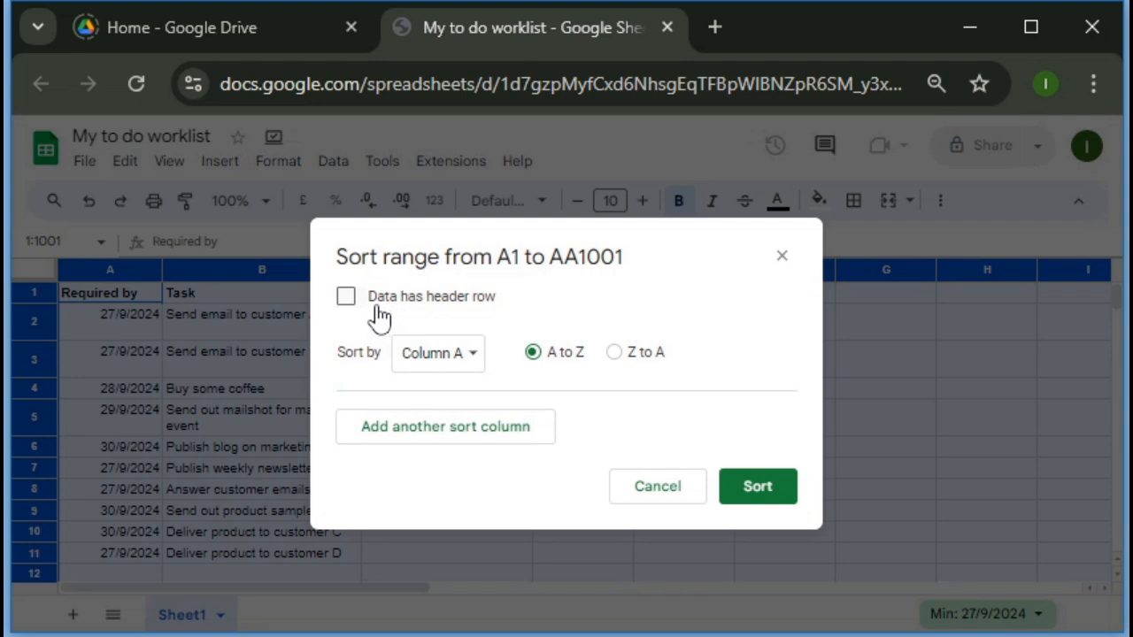
click(389, 308)
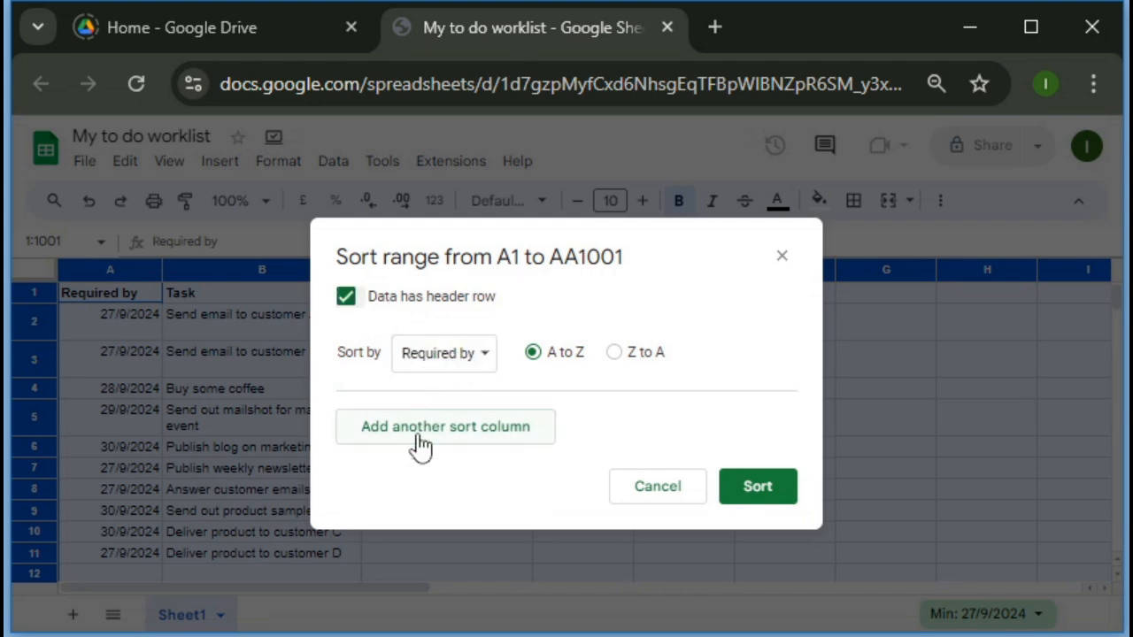
click(769, 498)
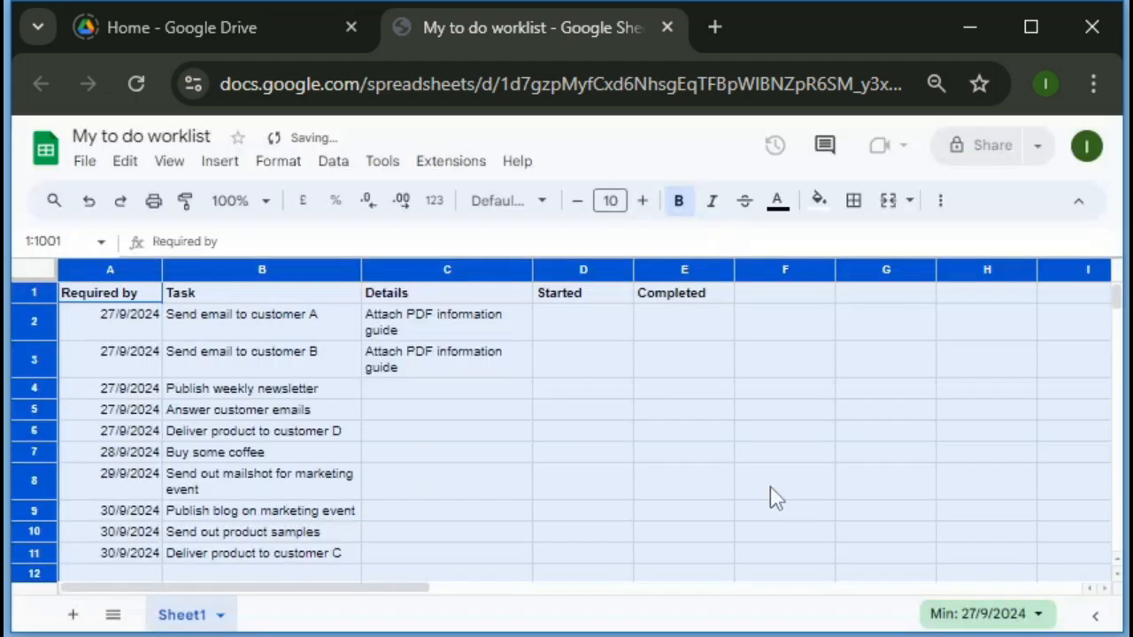
click(357, 476)
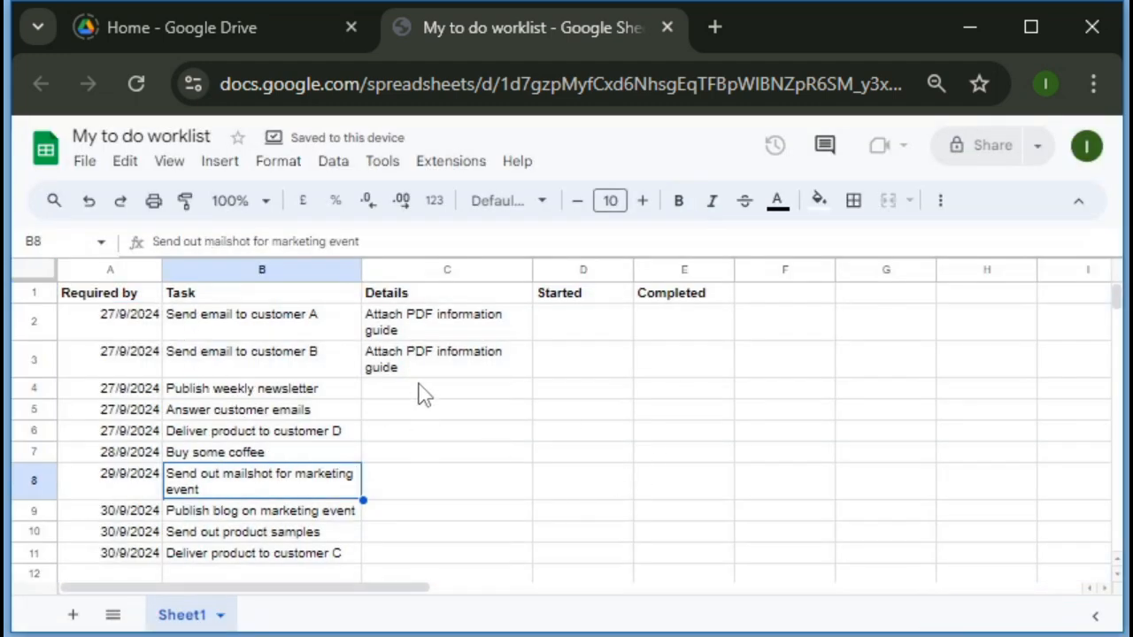
scroll(402, 398, down, 2)
scroll(392, 416, up, 2)
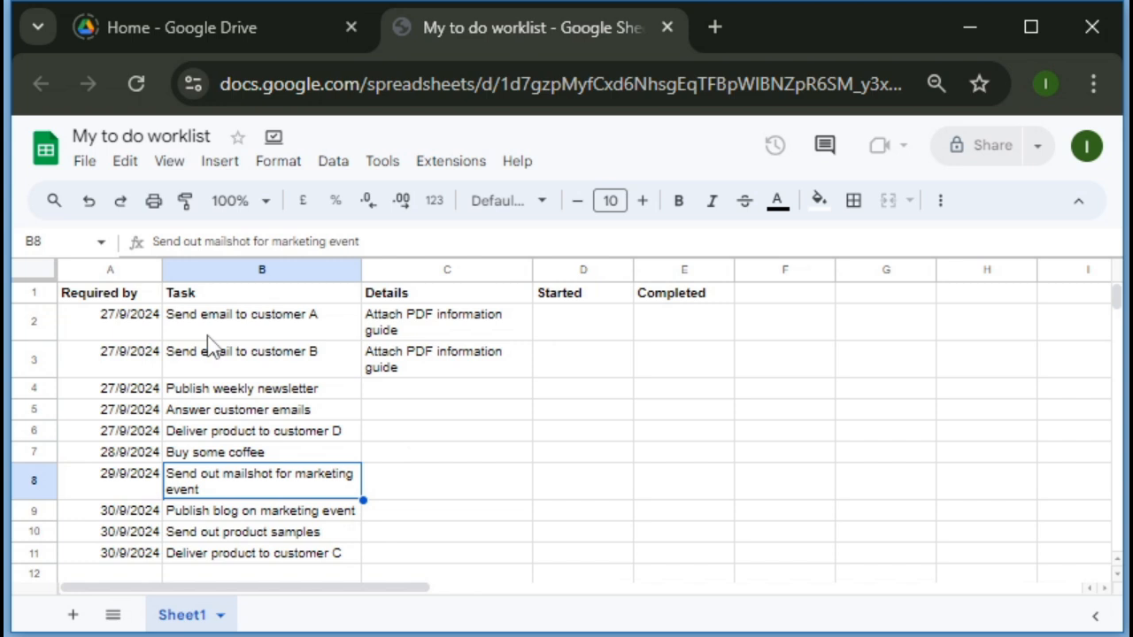
Enter 24/9/2024 as the Started date of the "Send email to customer A" task and copy it into its Completed cell
click(570, 338)
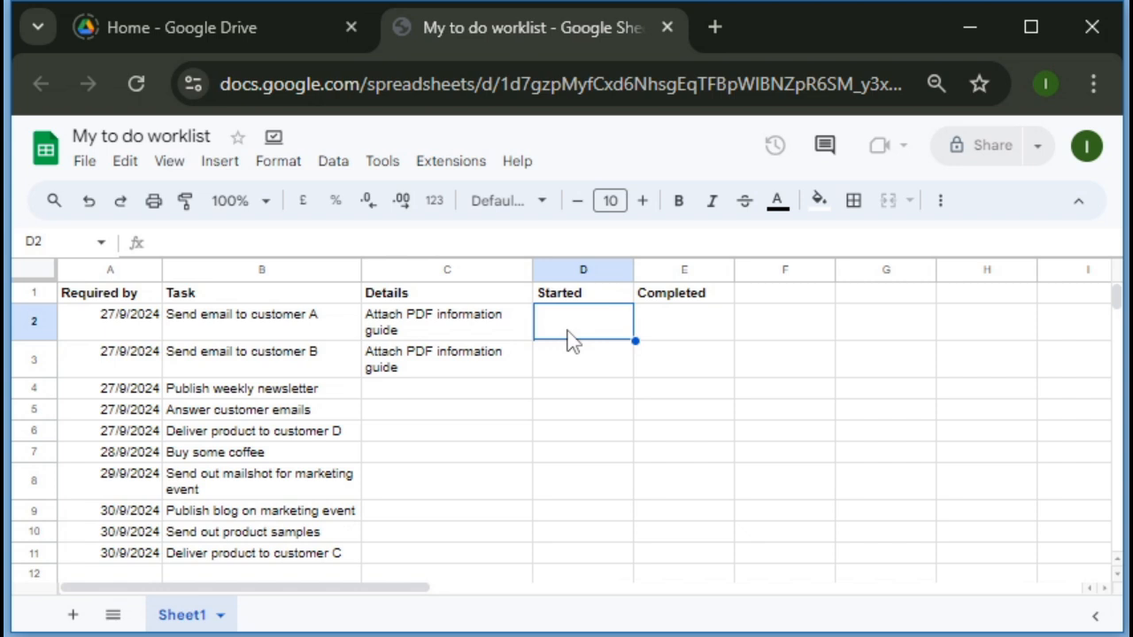
text(24/9/2024)
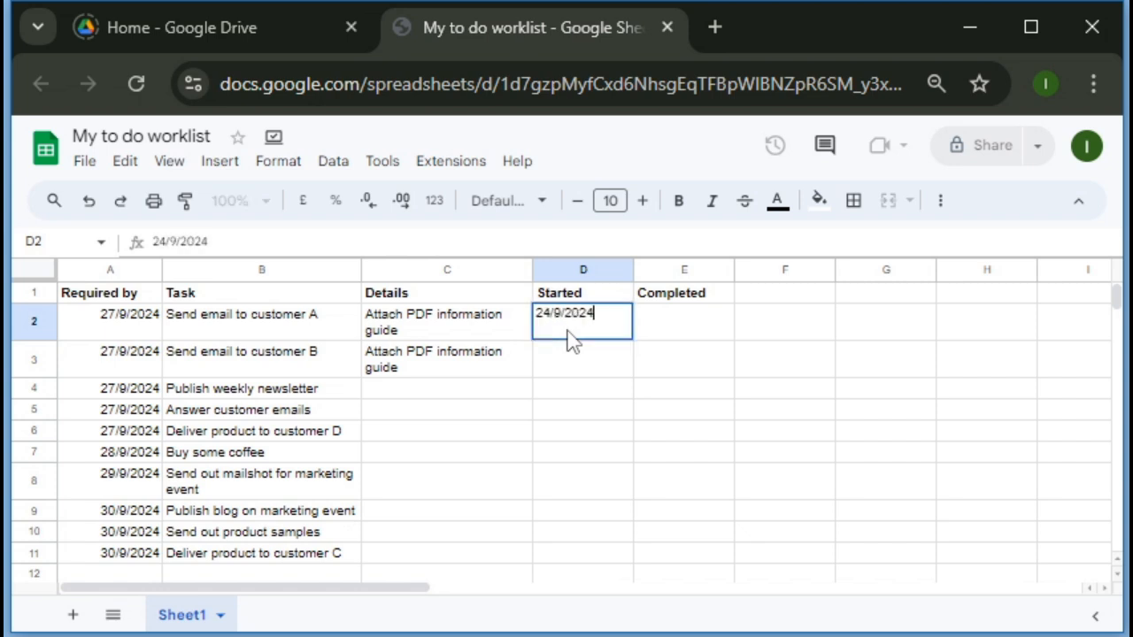
key(Return)
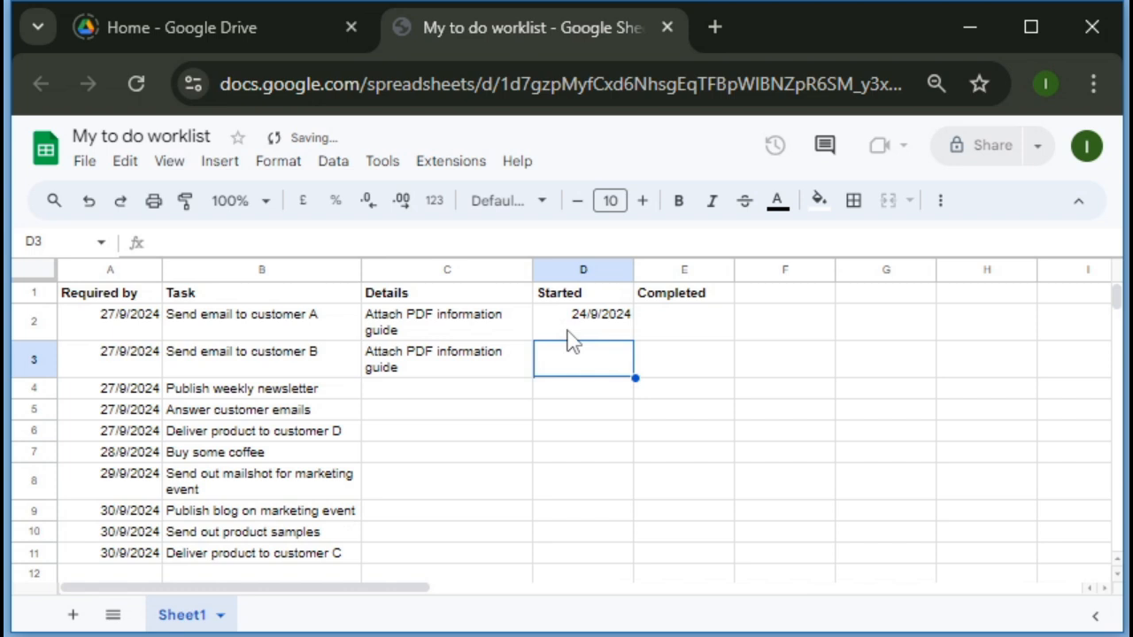
click(571, 333)
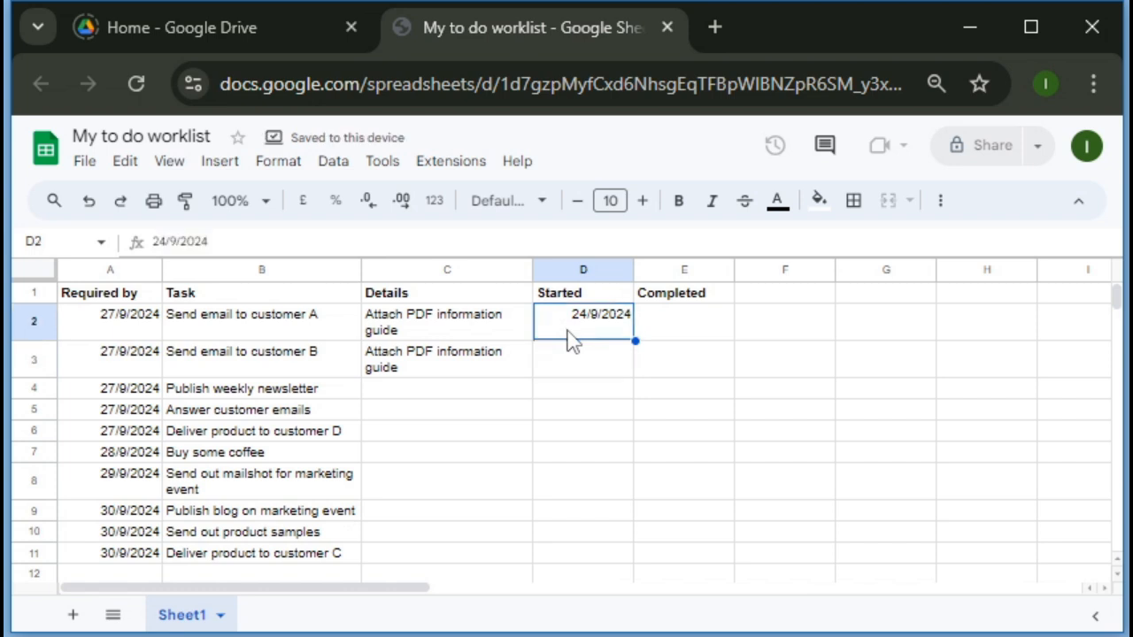
key(ctrl+c)
key(Right)
key(ctrl+v)
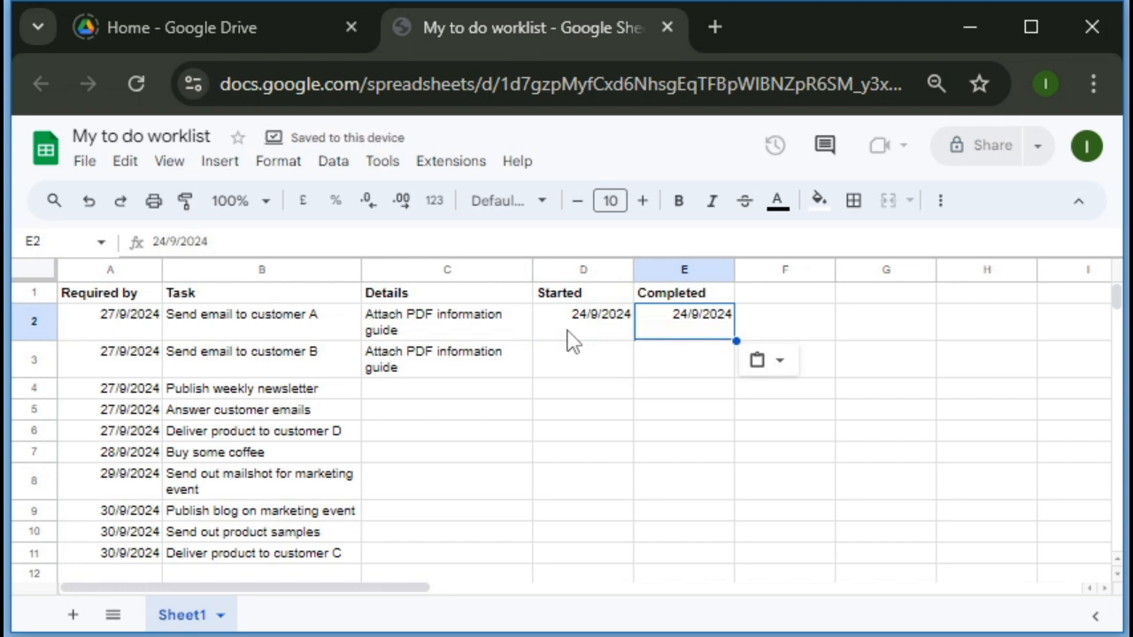
key(Down)
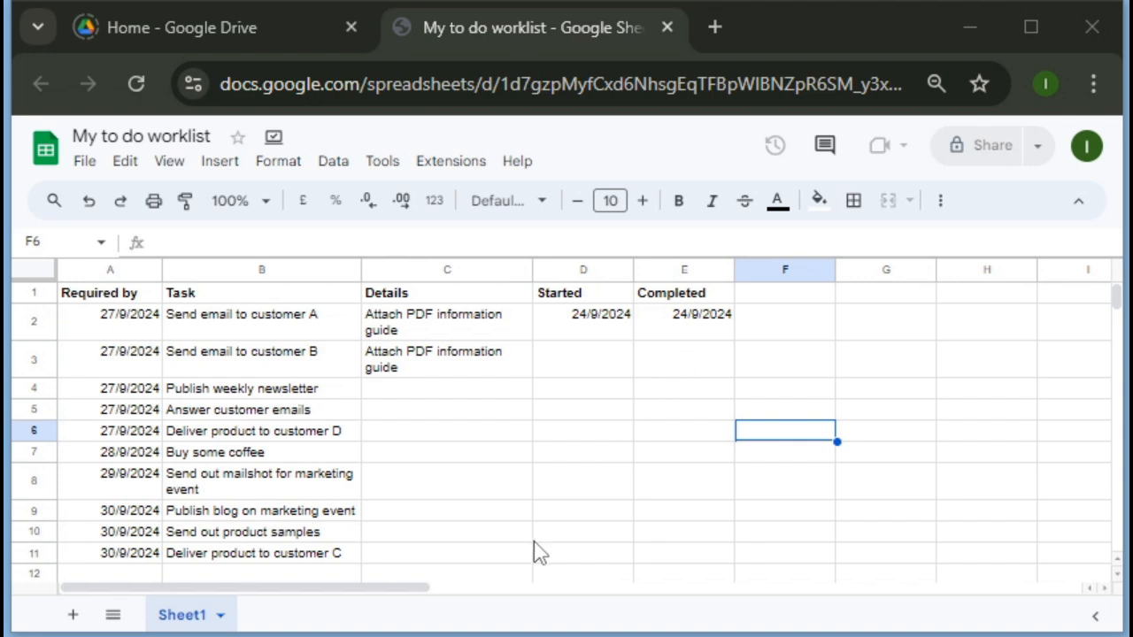
Try to sort the whole sheet by the "Completed" column from Z to A, treating the first row as a header row
click(33, 276)
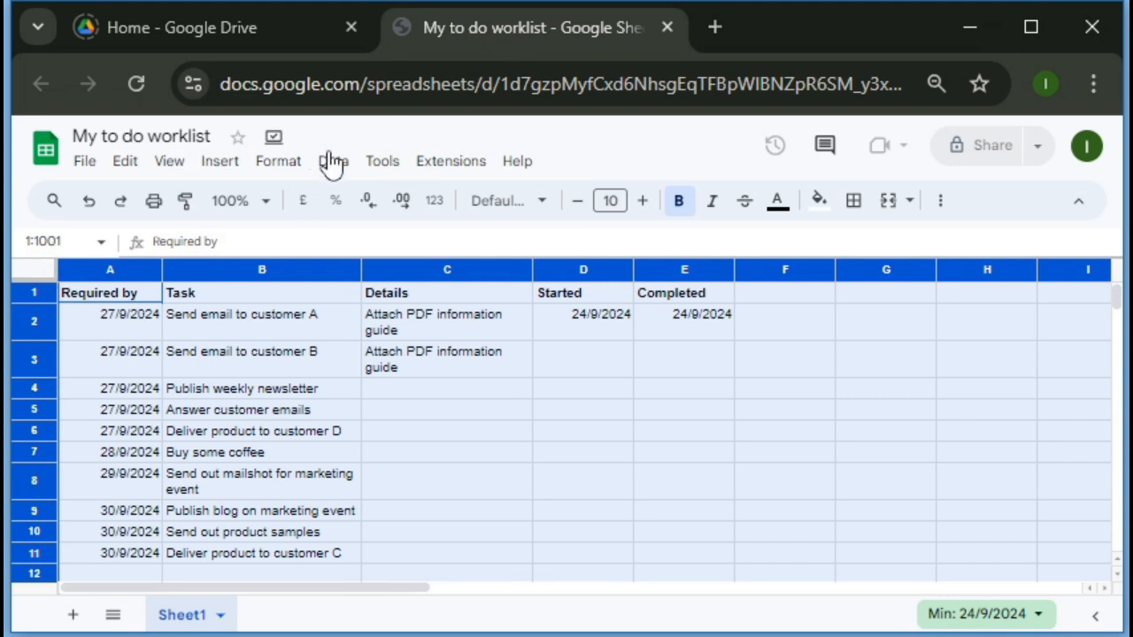
click(341, 164)
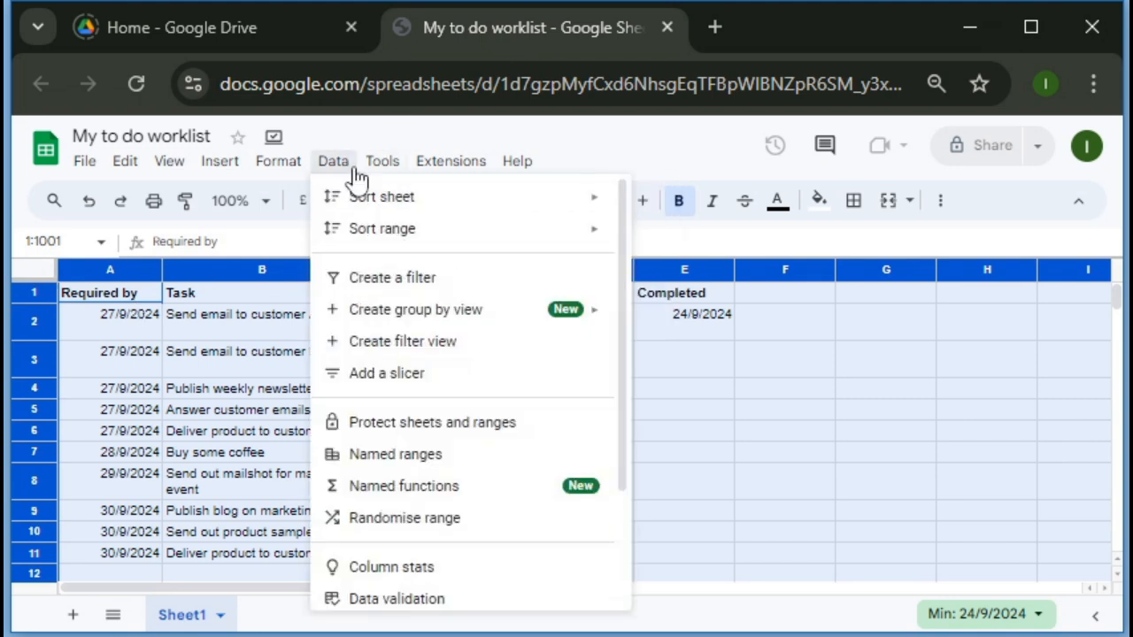
mouse_move(367, 229)
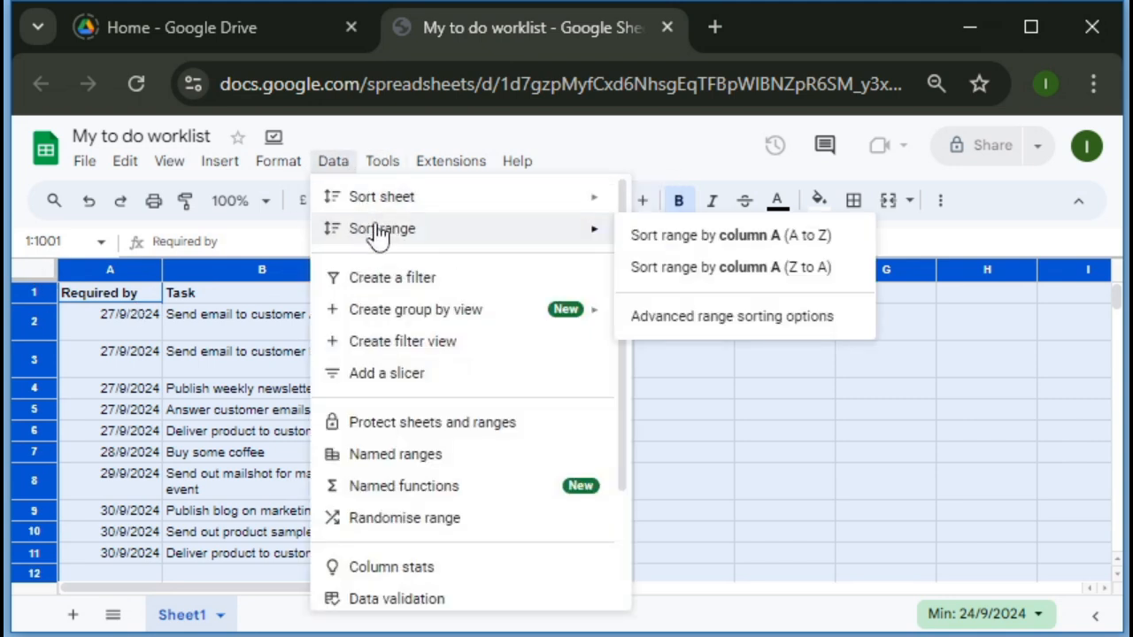
click(695, 319)
click(422, 301)
click(450, 354)
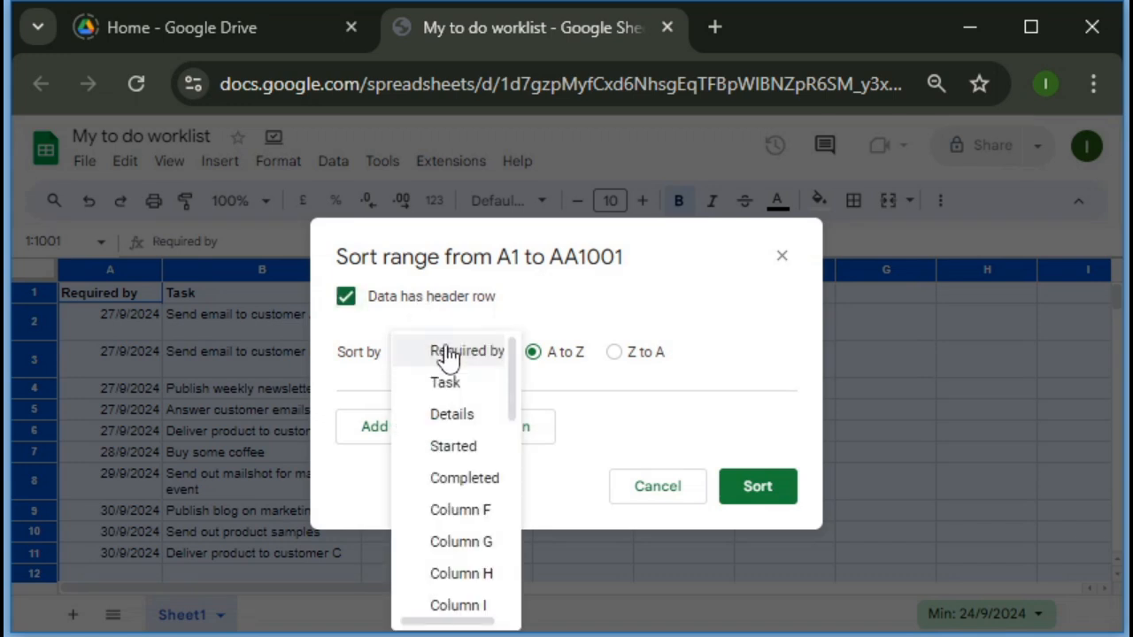
click(492, 482)
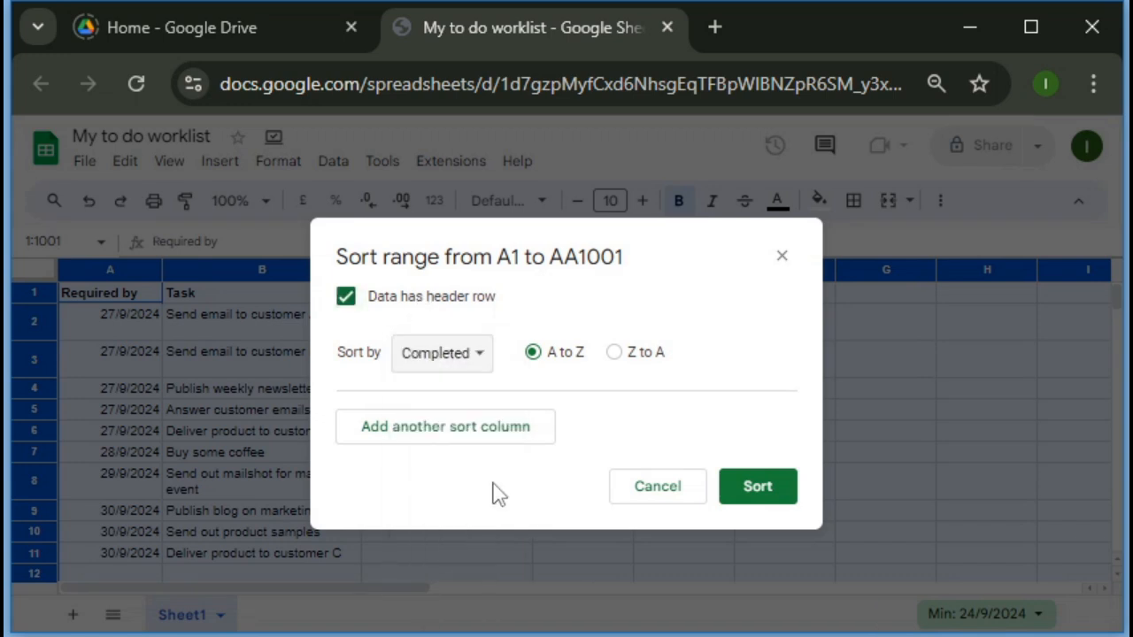
click(615, 353)
click(753, 488)
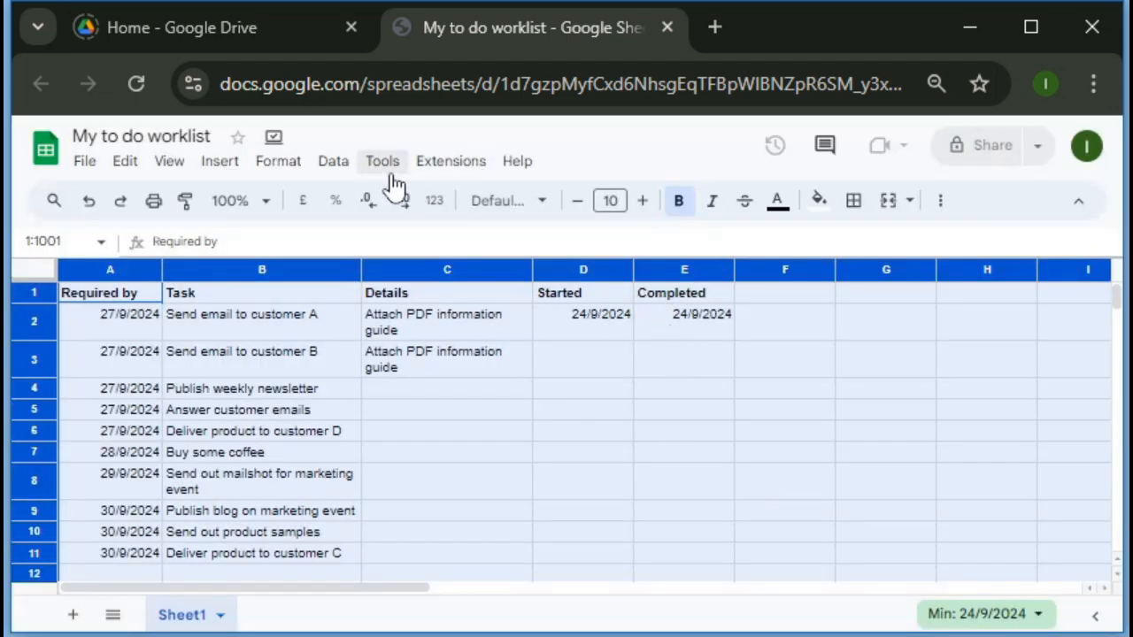
Try to sort the whole sheet by the "Completed" column from A to Z, treating the first row as a header row
click(332, 164)
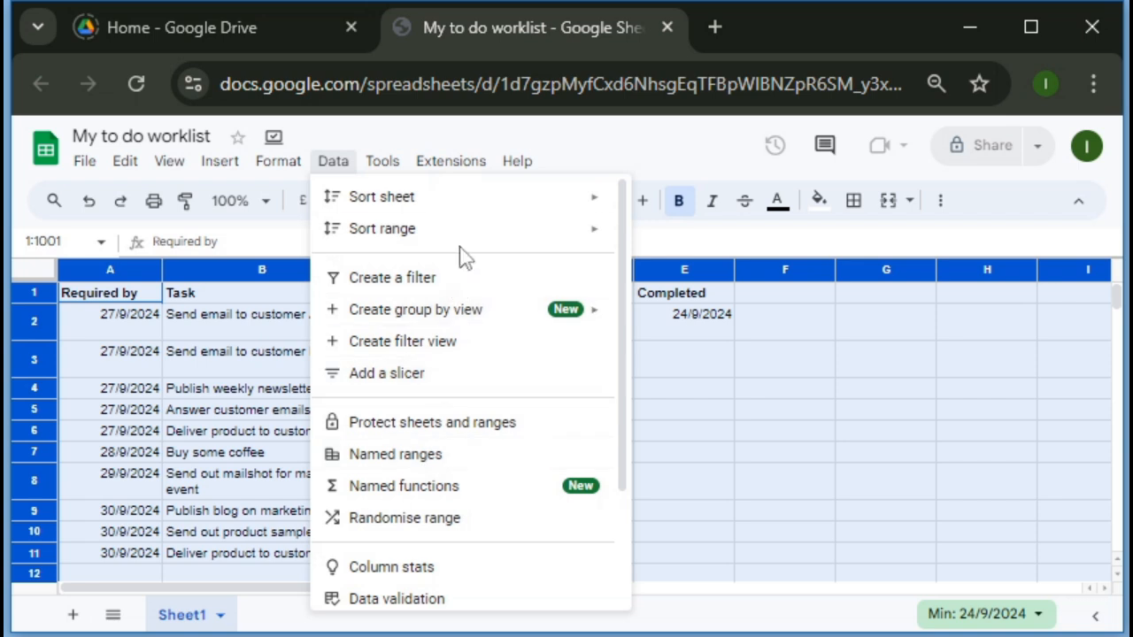
mouse_move(463, 238)
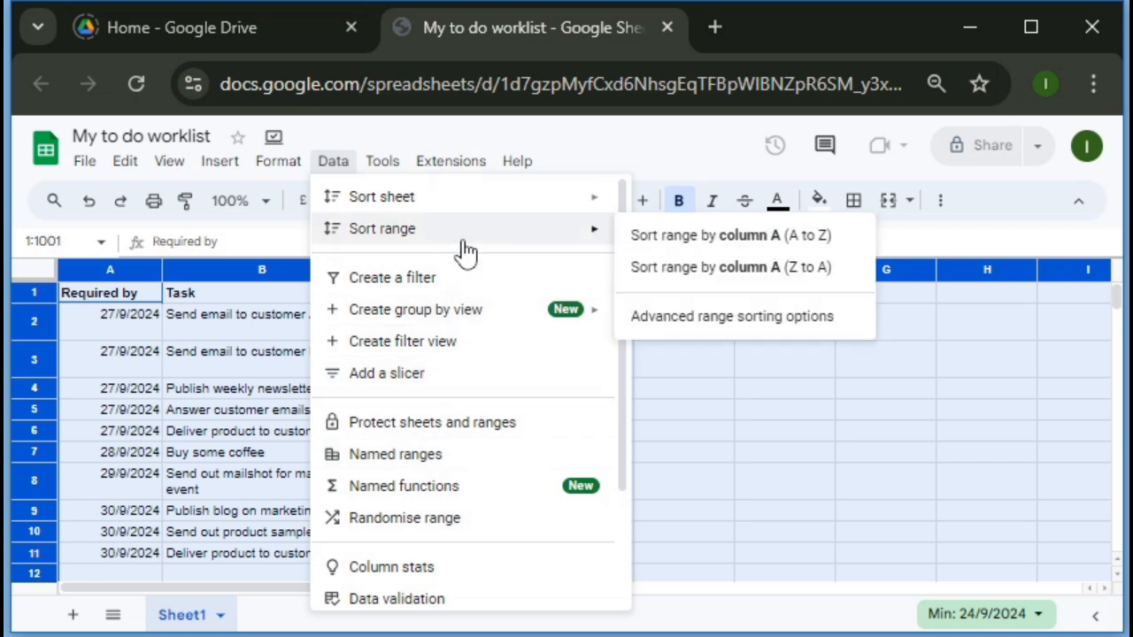
click(750, 333)
click(382, 308)
click(433, 352)
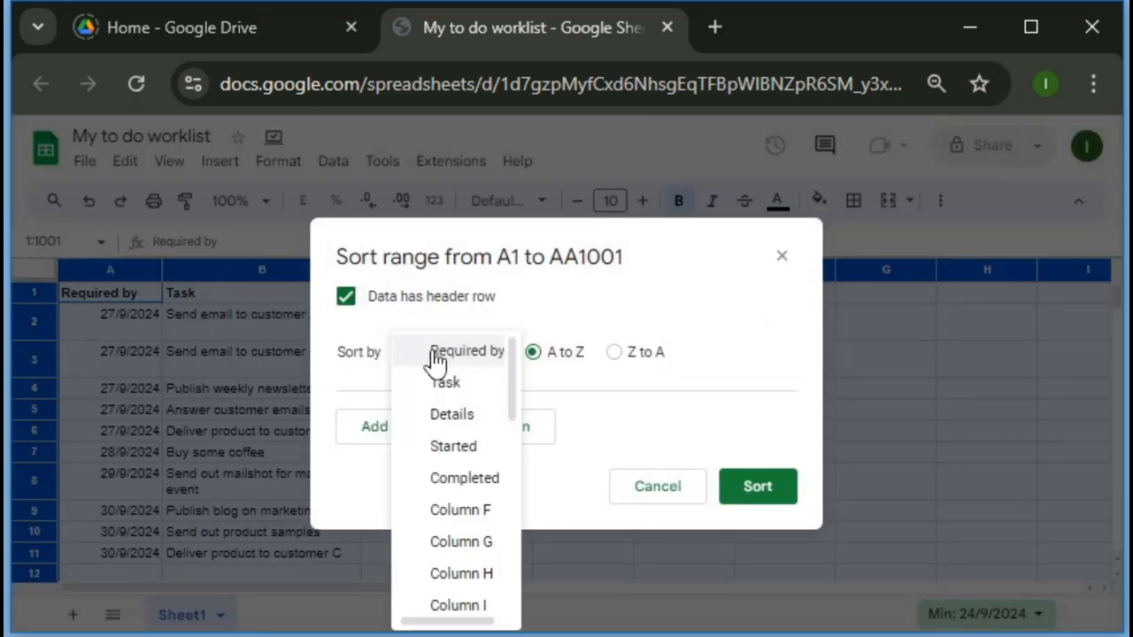
click(449, 480)
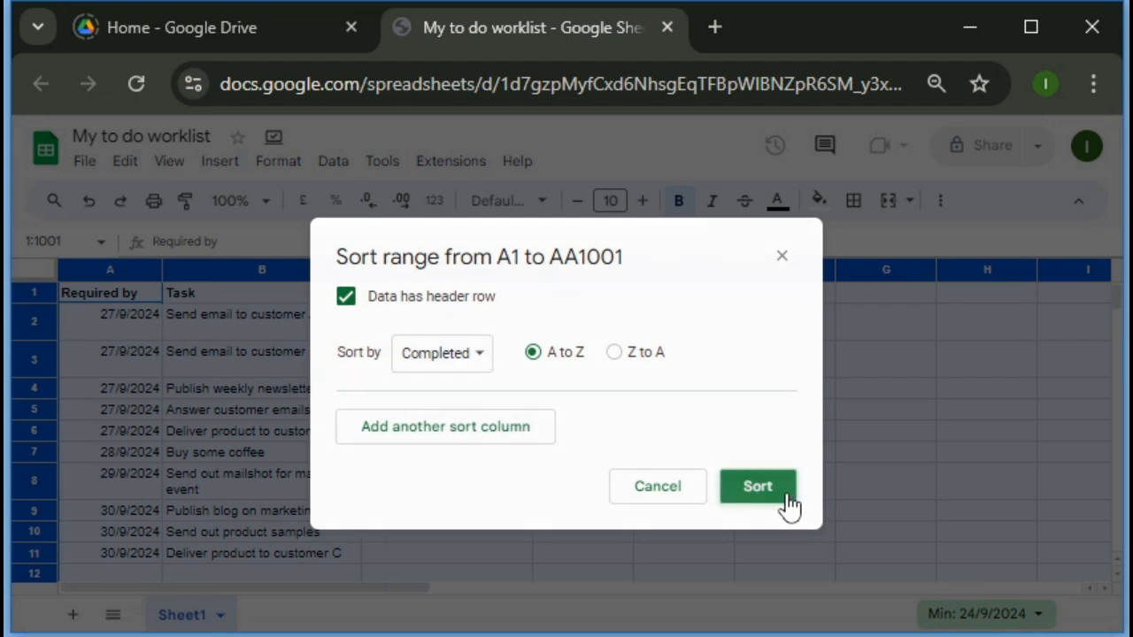
click(784, 495)
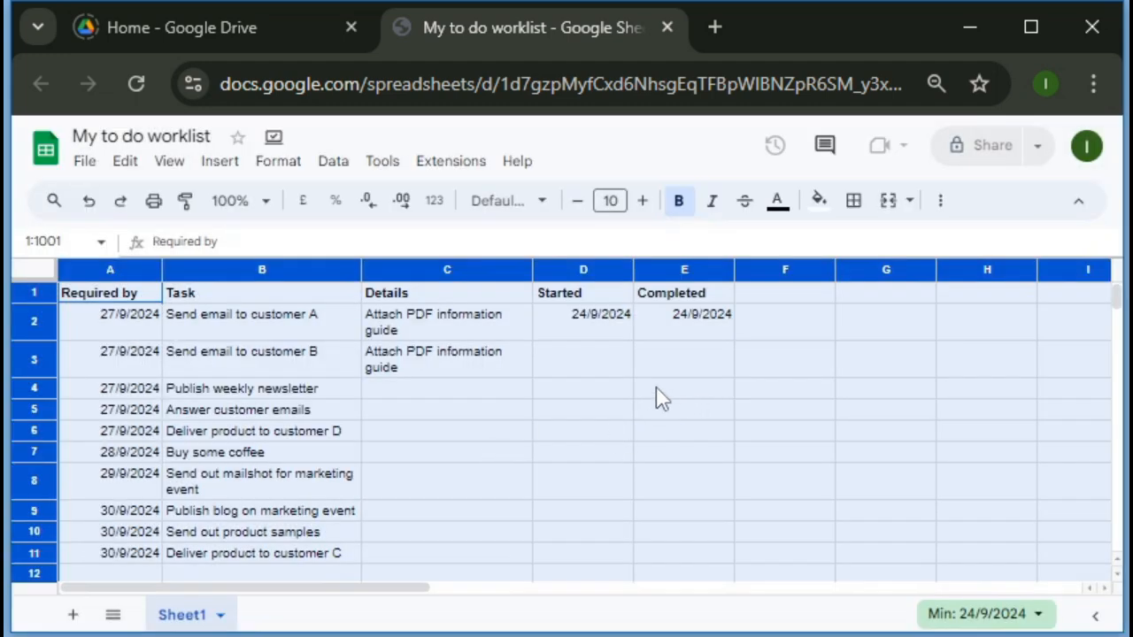
Fill the empty Completed cells E3 to E11 of the unfinished tasks with 0
click(683, 361)
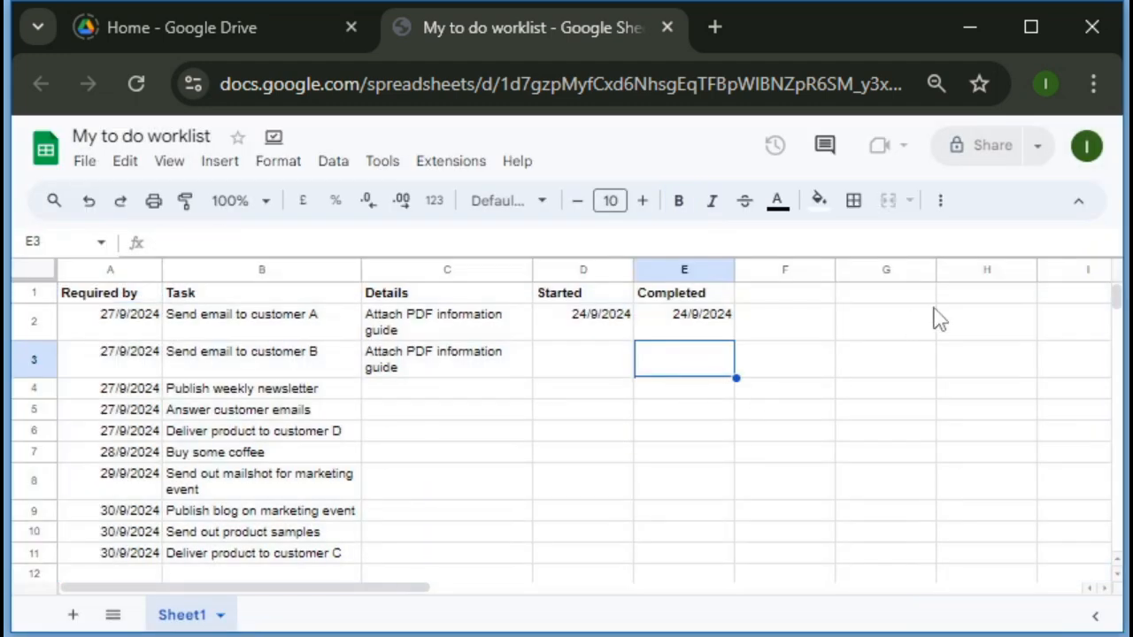
text(0)
key(Return)
text(0)
key(Return)
text(0)
key(Return)
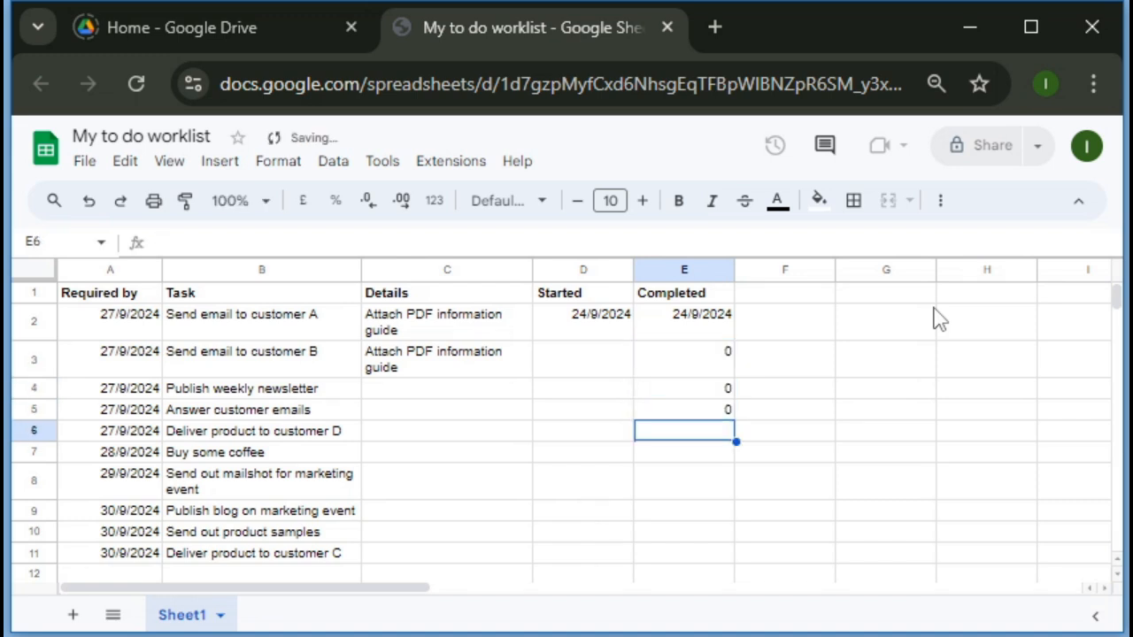
text(0)
key(Return)
text(0)
key(Return)
text(0)
key(Return)
text(0)
key(Return)
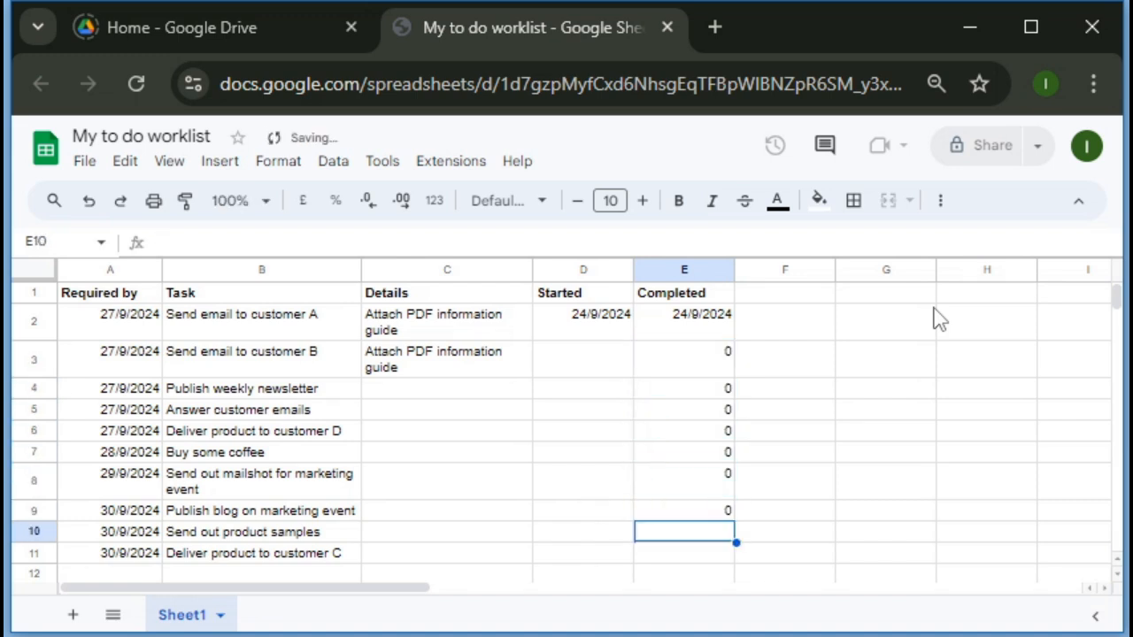
text(0)
key(Return)
text(0)
key(Up)
Sort the whole sheet by the "Completed" column from A to Z, with the first row treated as a header row
click(39, 271)
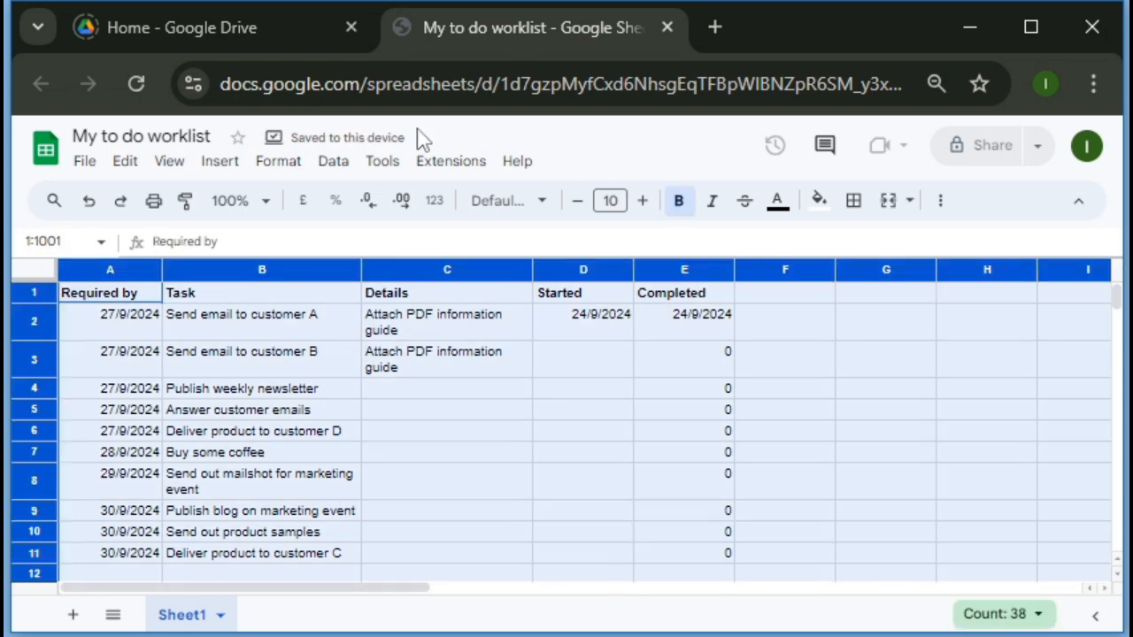
click(334, 165)
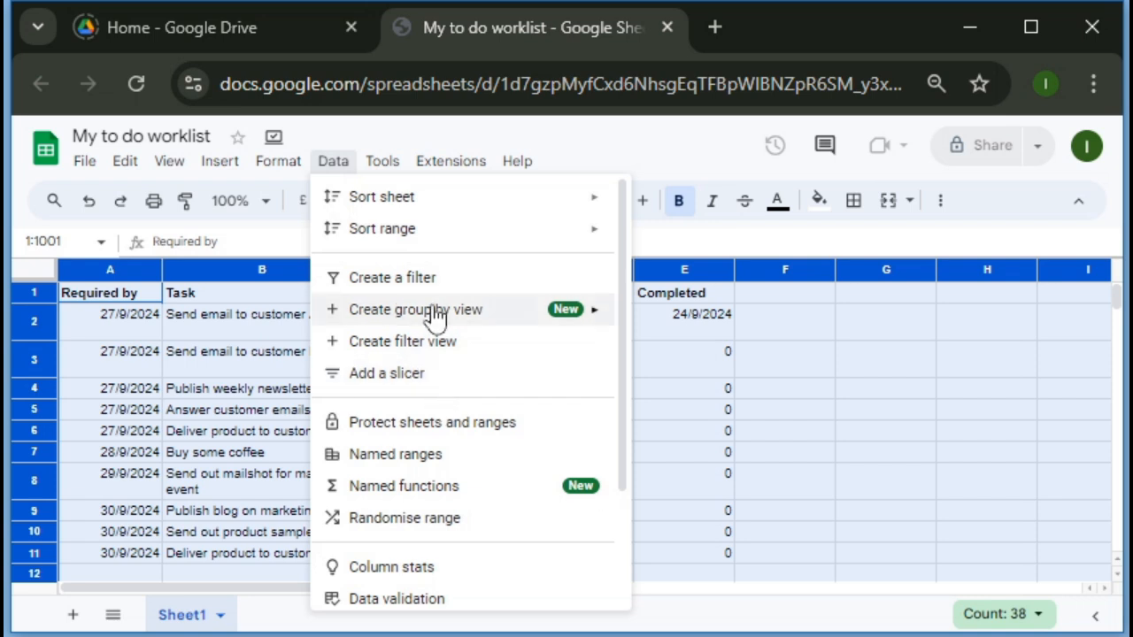
mouse_move(453, 241)
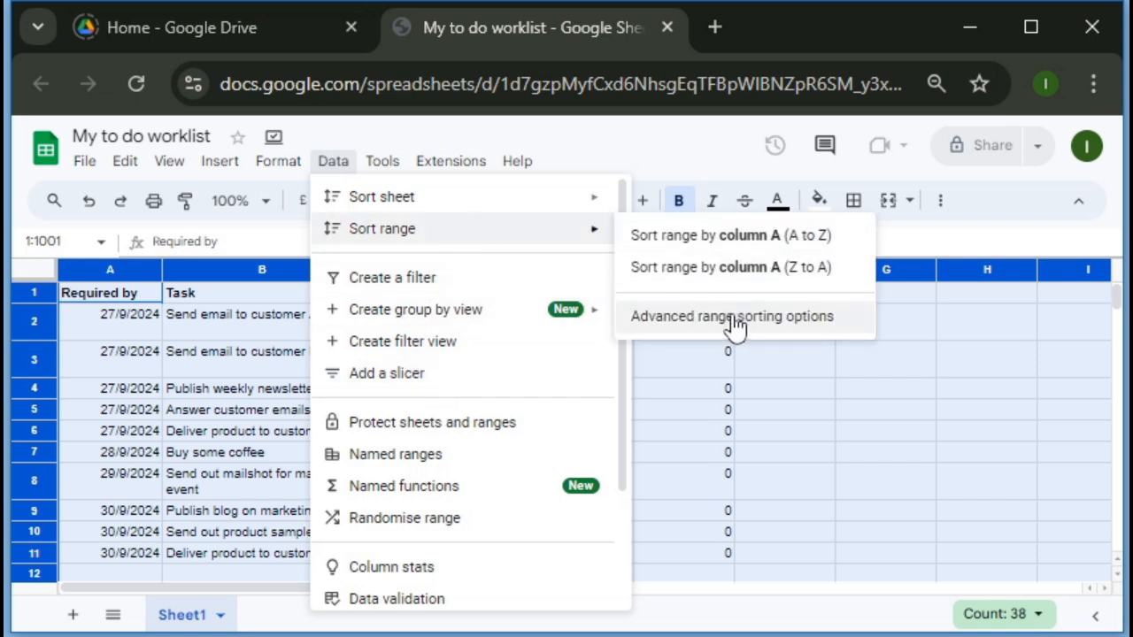
click(783, 324)
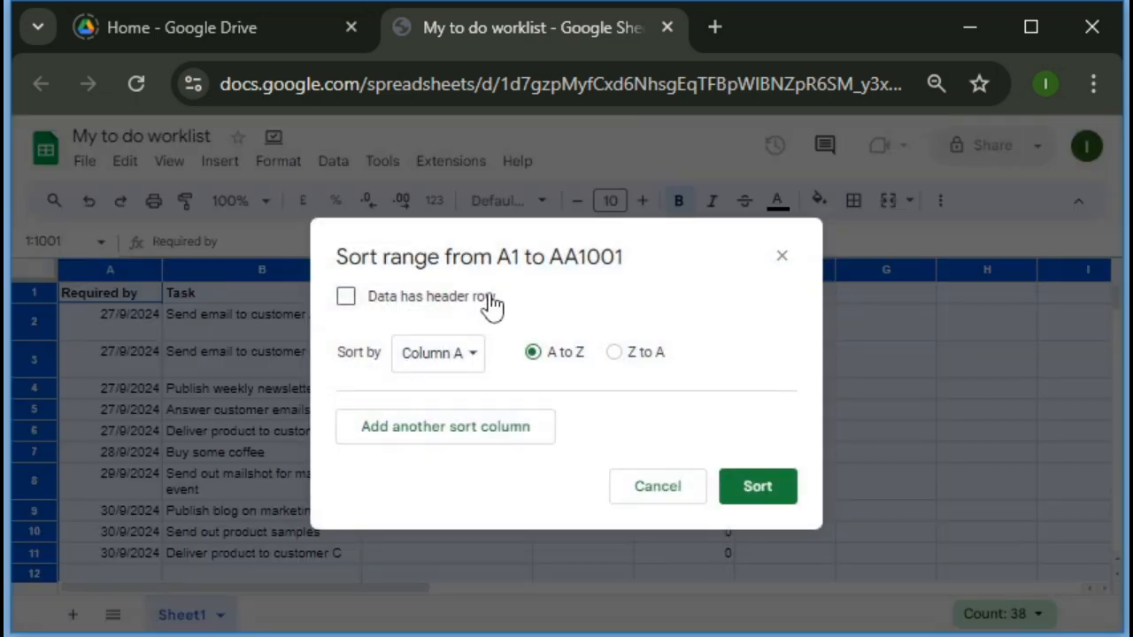
click(445, 307)
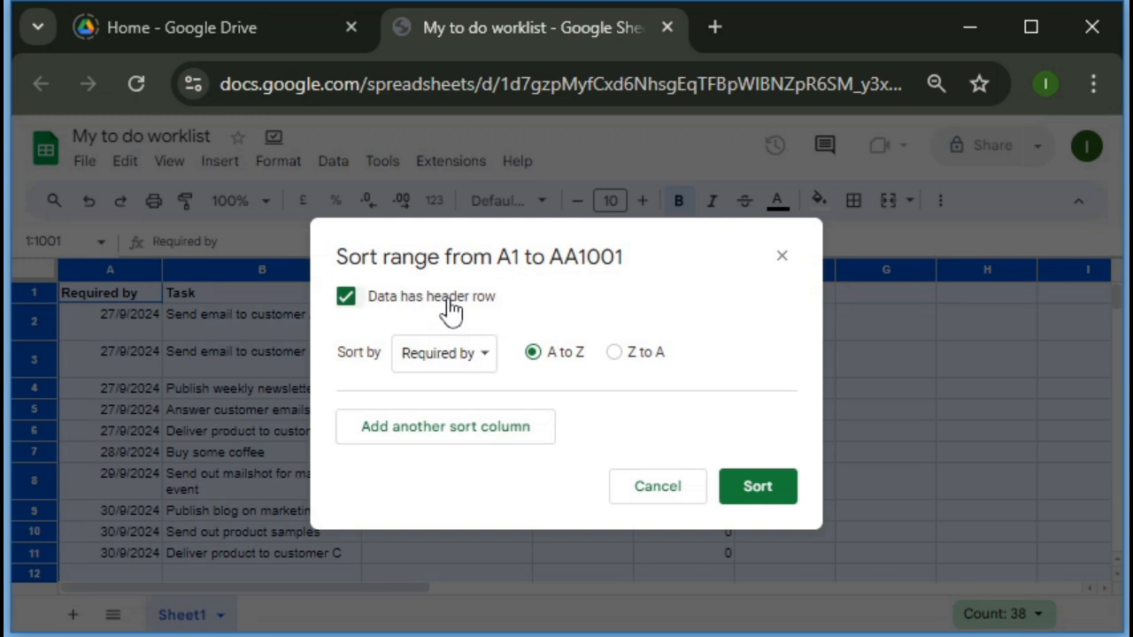
click(479, 357)
click(476, 488)
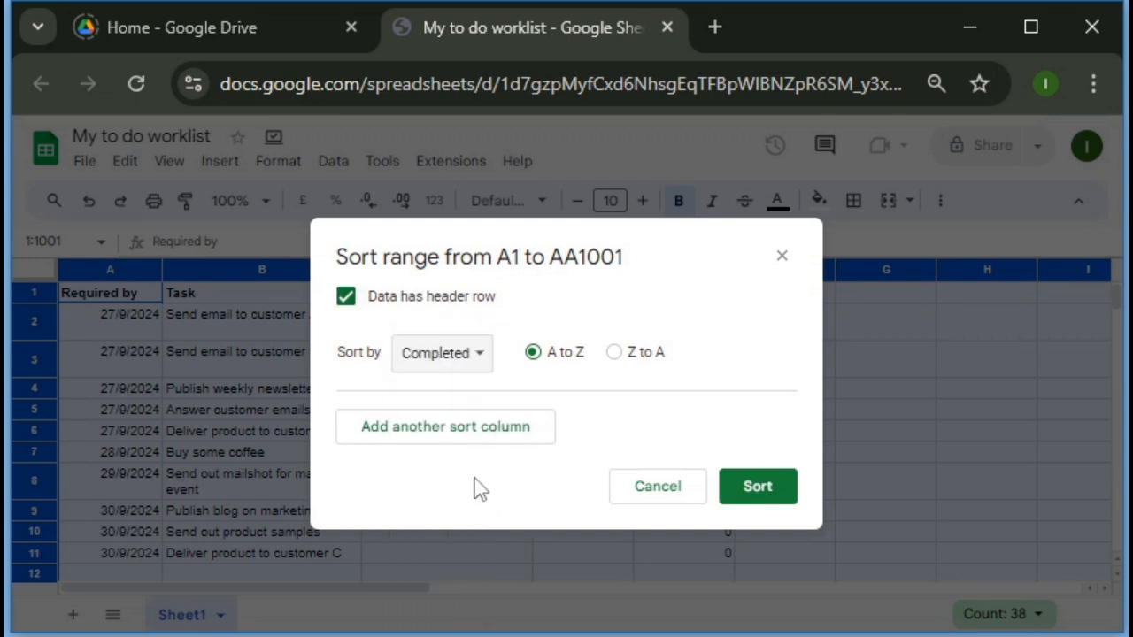
click(747, 493)
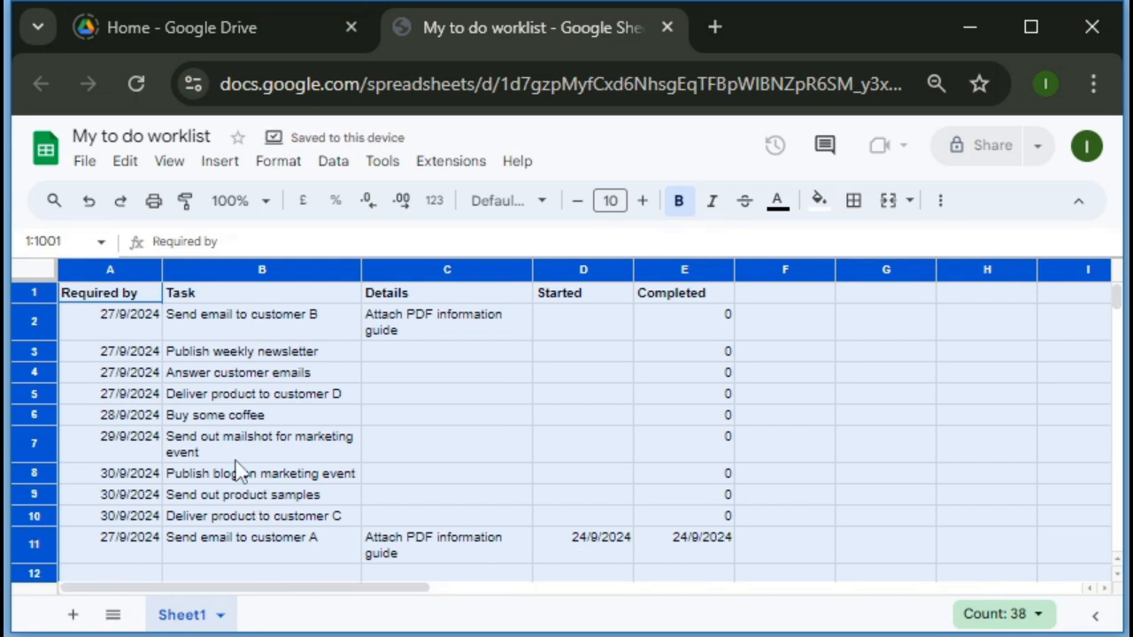
click(218, 357)
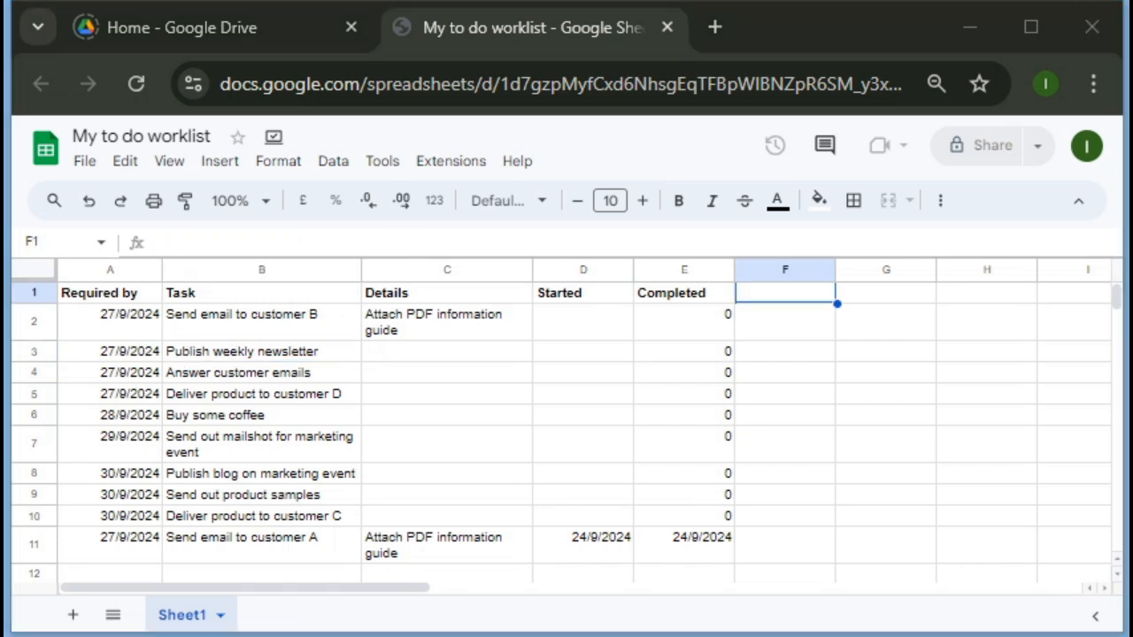
Enter the formula =datedif(D11,E11,"D") in F11 to calculate the days between start and completion for "Send email to customer A"
click(779, 354)
key(Up)
key(Up)
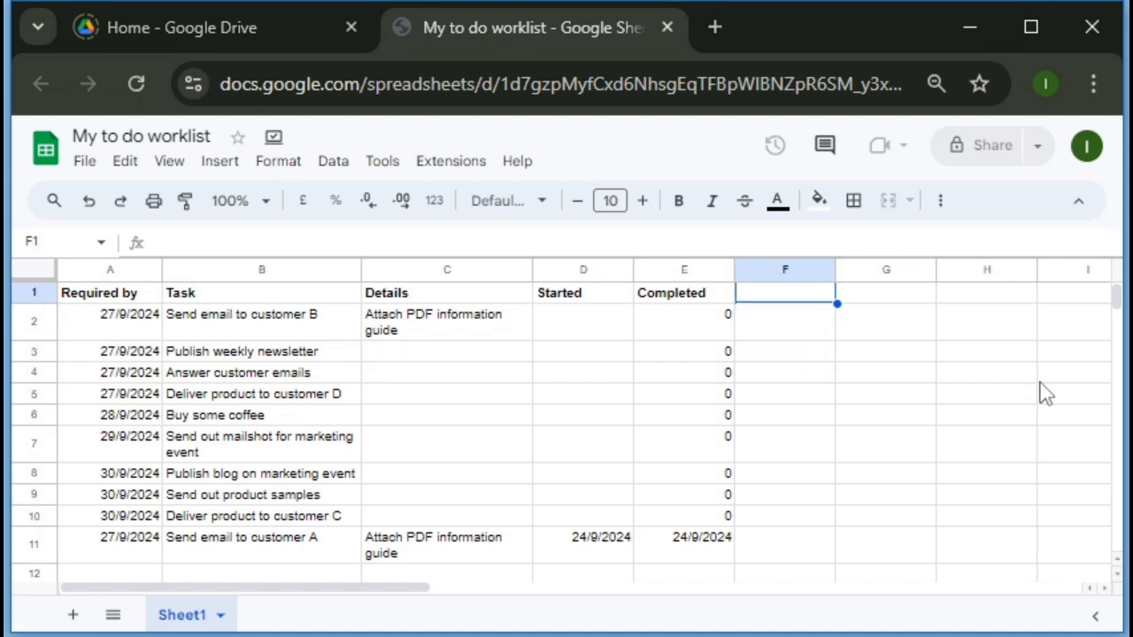
key(Down)
key(Down)
key(Down)
key(Down)
key(Down)
key(Down)
key(Down)
key(Down)
key(Down)
key(Down)
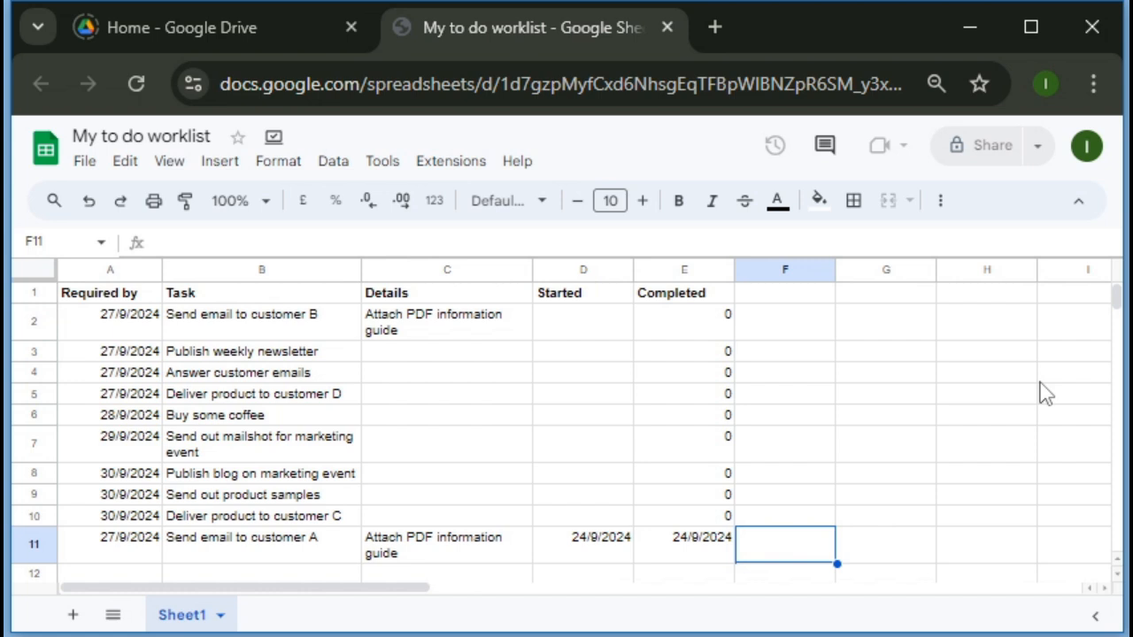
text(=d)
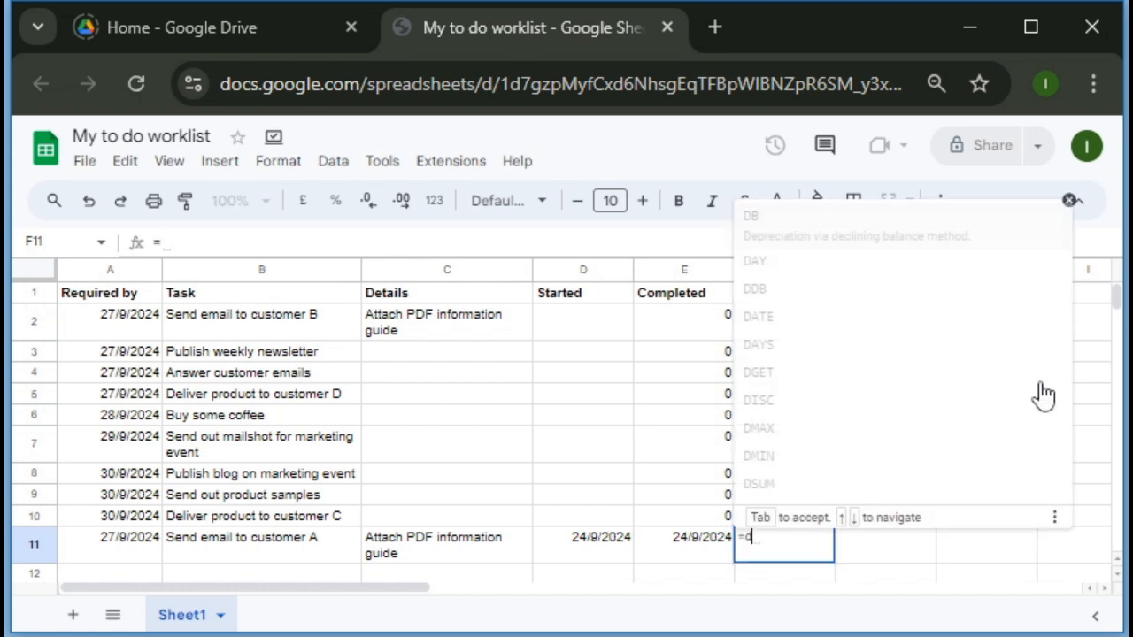
text(atedif)
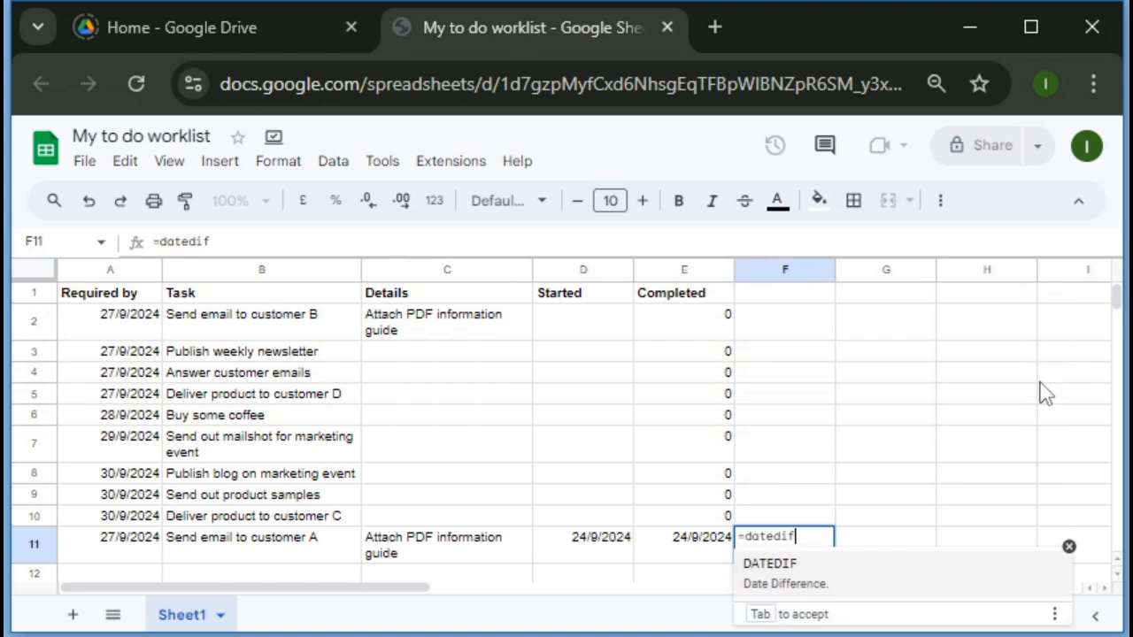
text(()
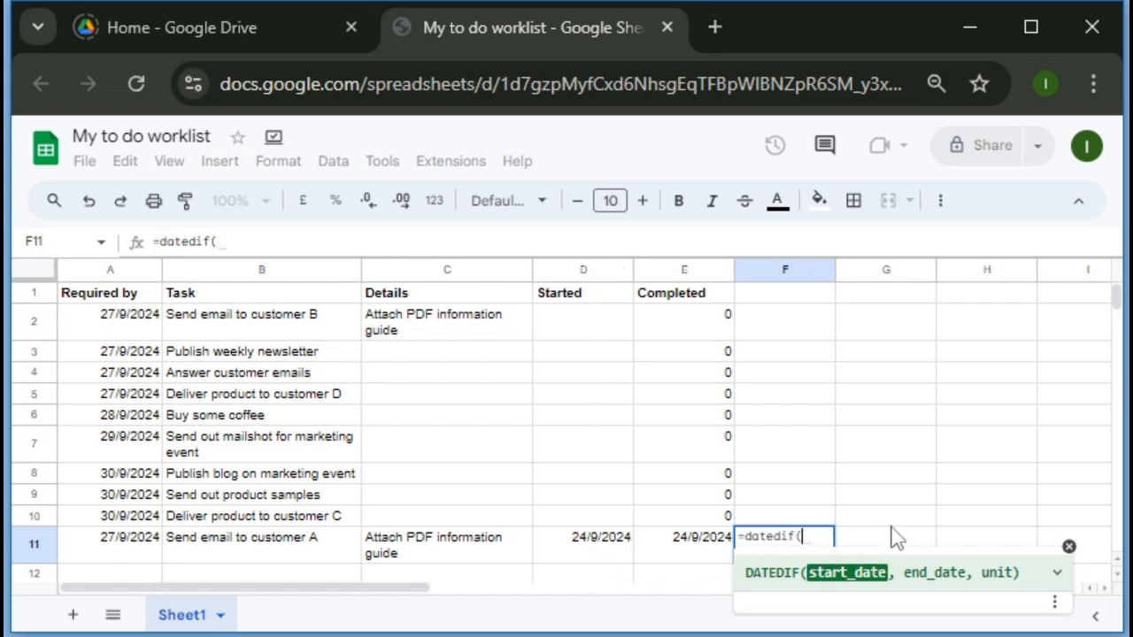
key(Left)
key(Left)
text(,)
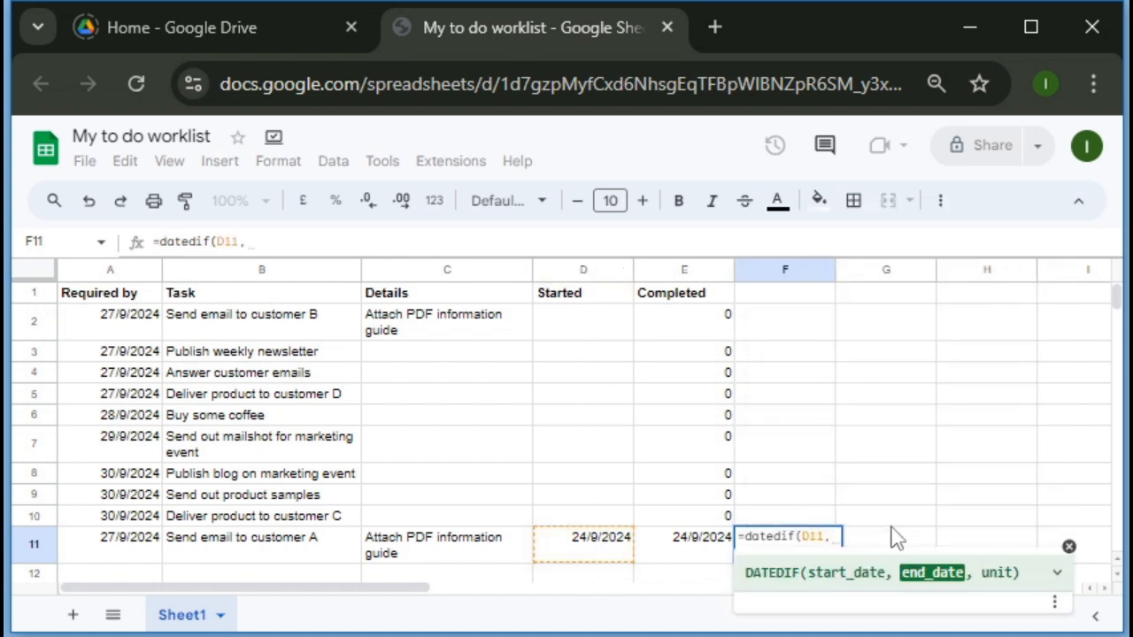
text(E11)
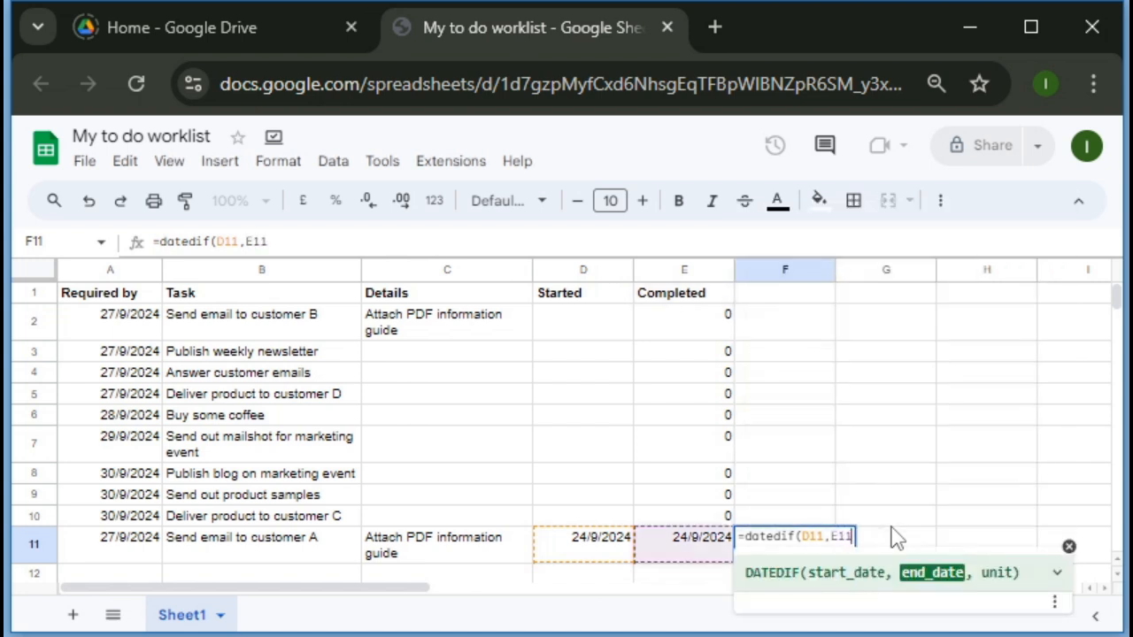
text(,)
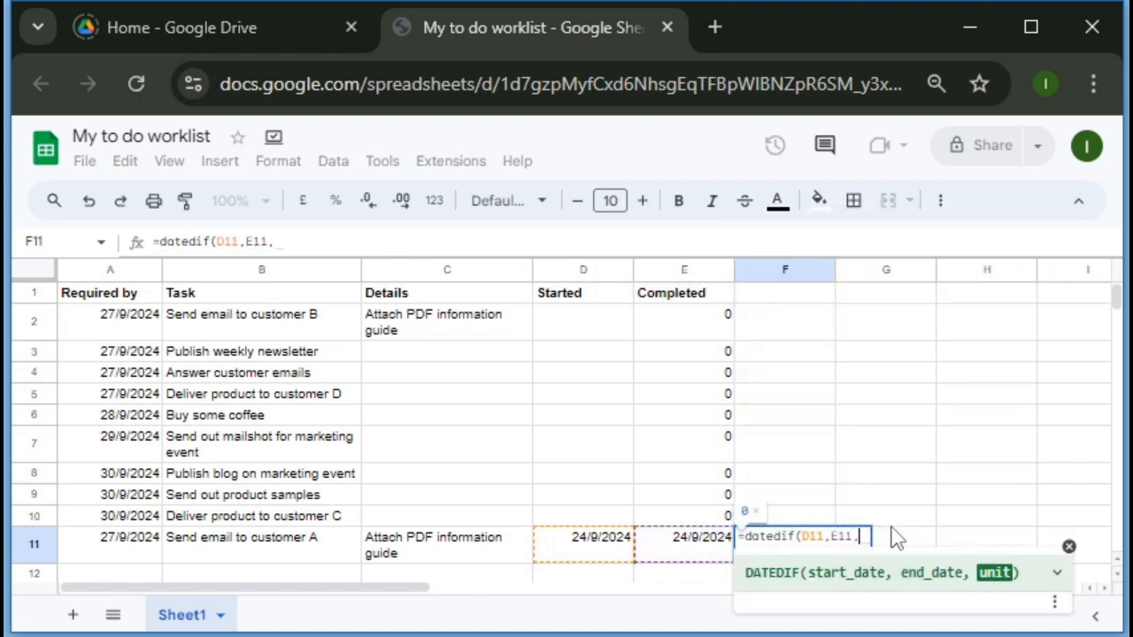
text("D)
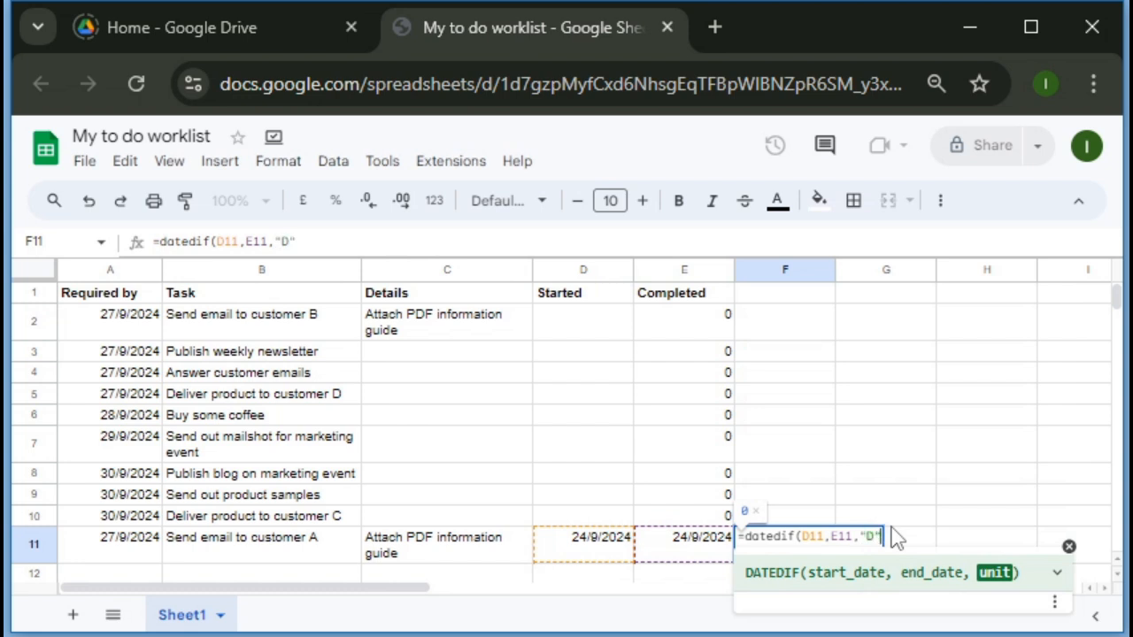
text("))
key(Return)
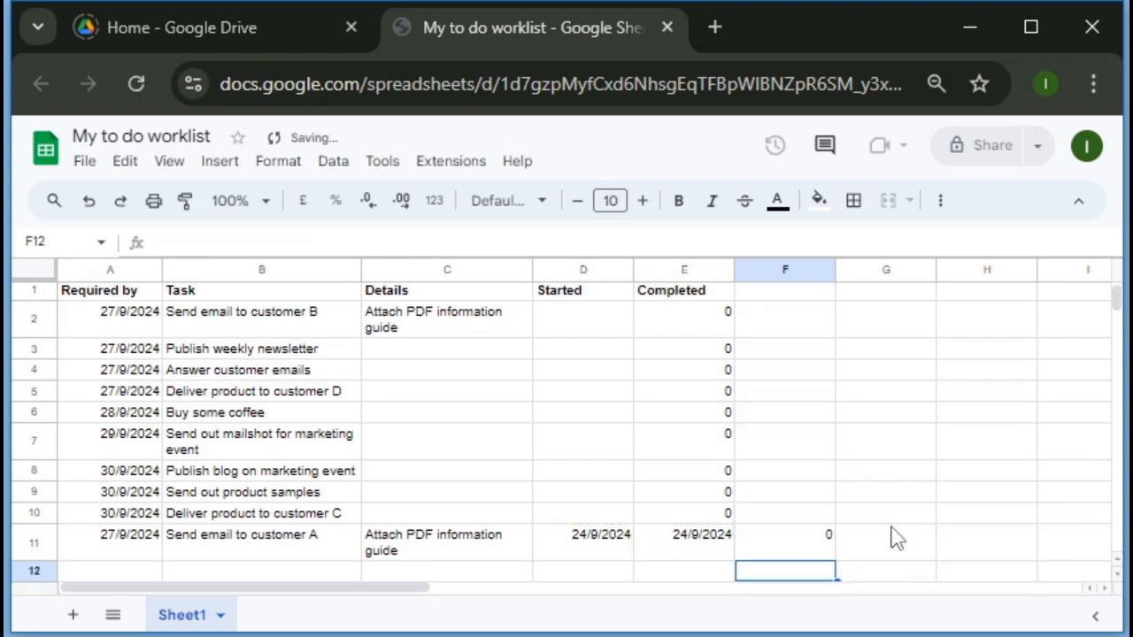
click(801, 544)
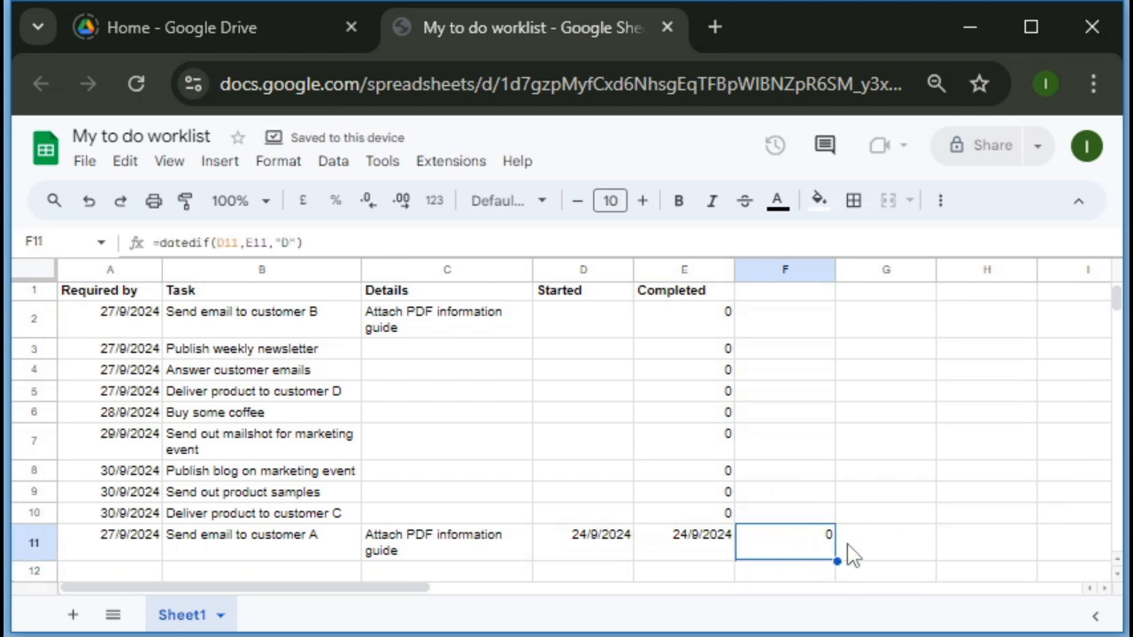
Add the bold column header "Days taken" in F1
click(776, 294)
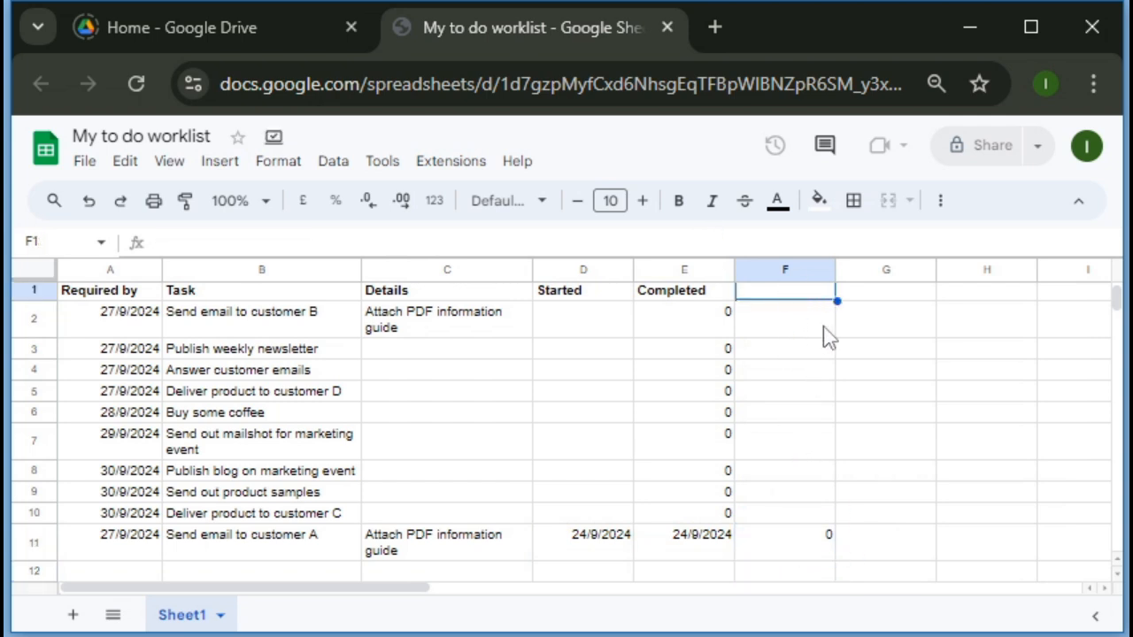
text(Days t)
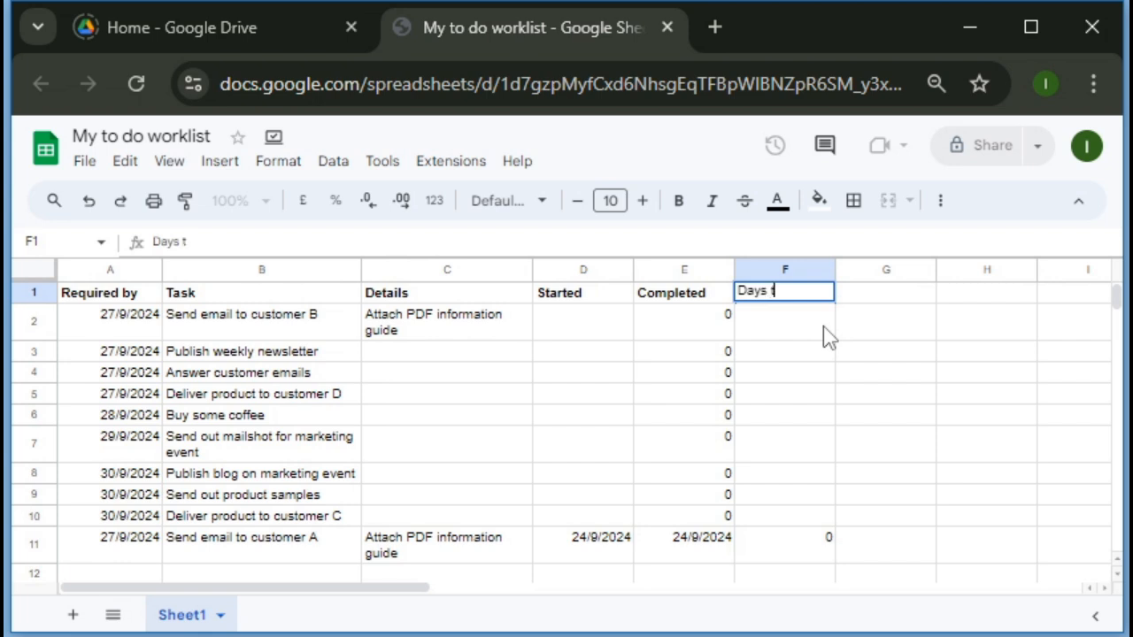
text(aken)
key(Return)
key(Up)
key(ctrl+b)
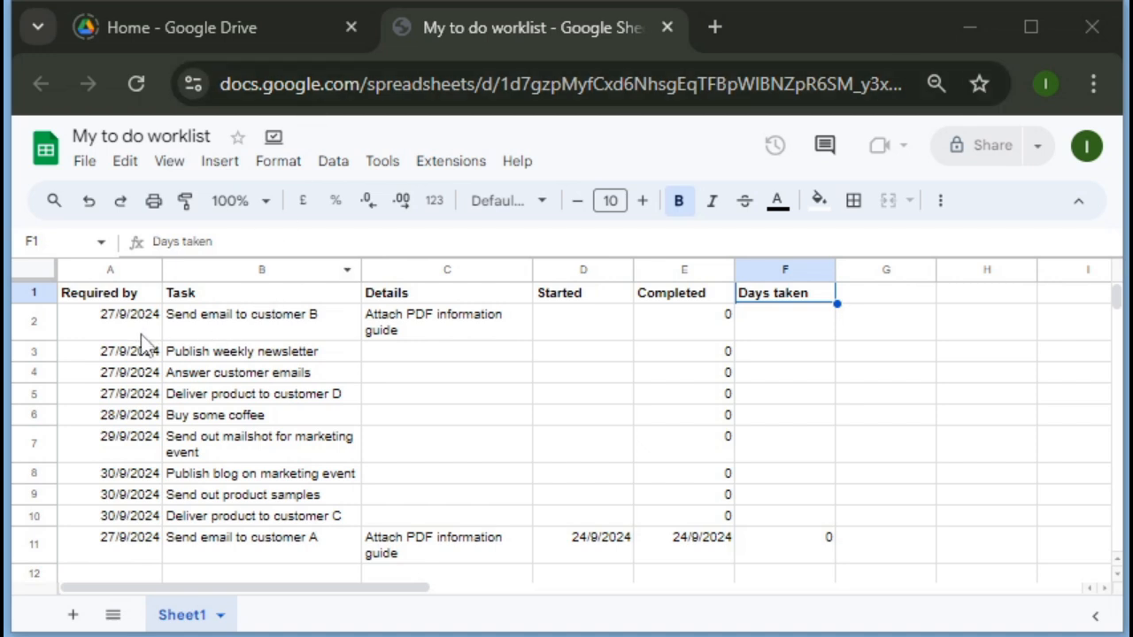
For "Send email to customer B", set Started to 22/9/2024 and Completed to 24/9/2024
click(571, 334)
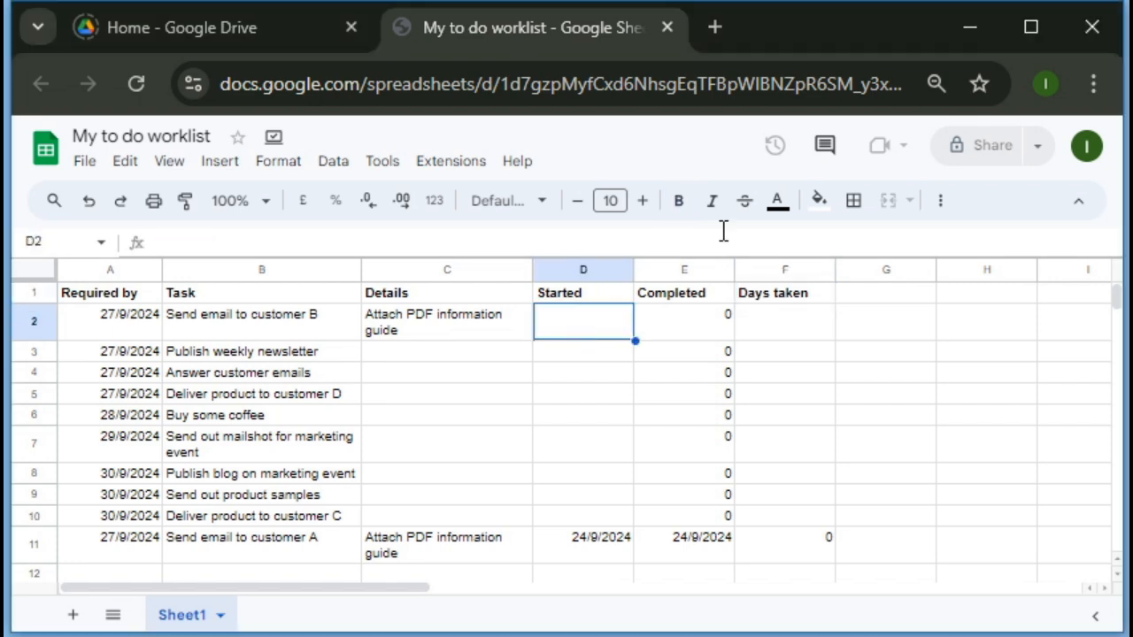
text(22/9/2024)
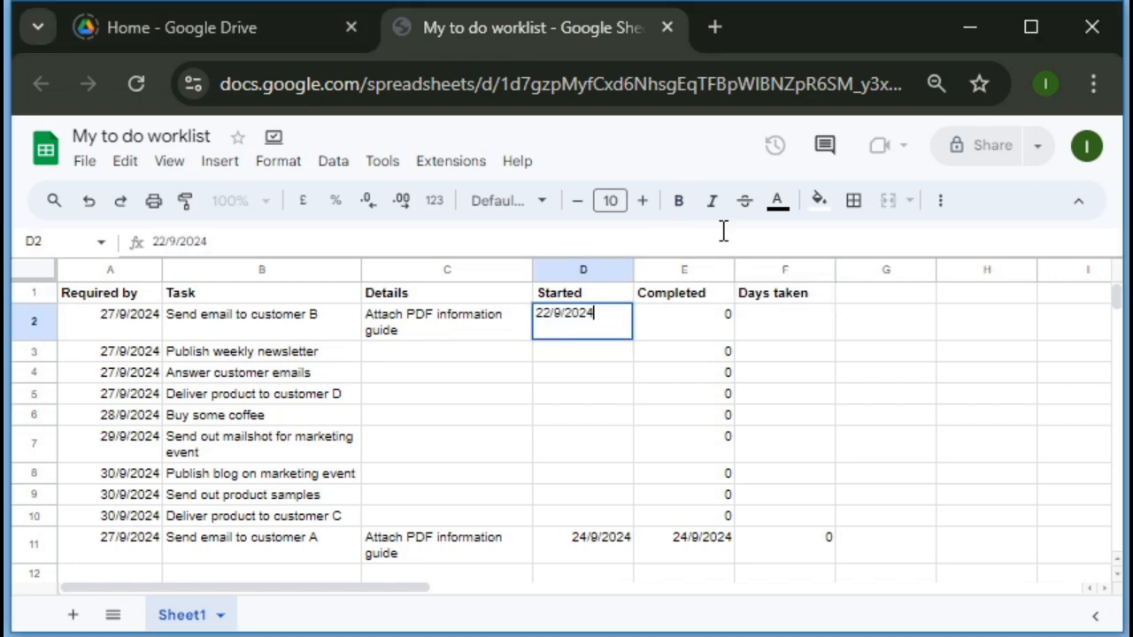
key(Return)
key(Up)
key(Right)
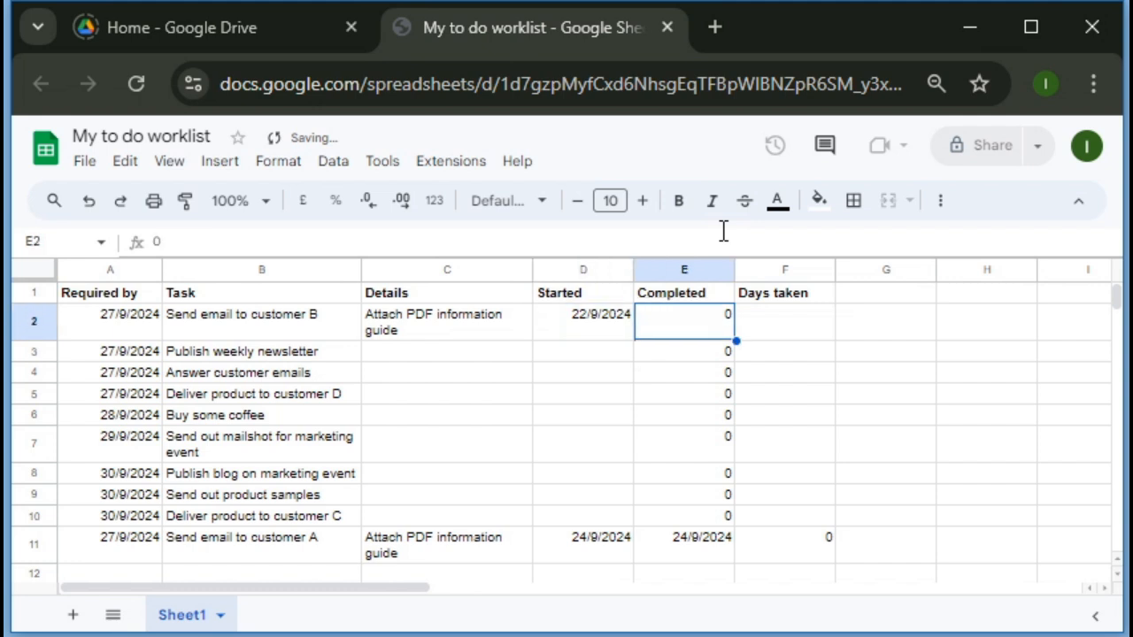
text(24/9/)
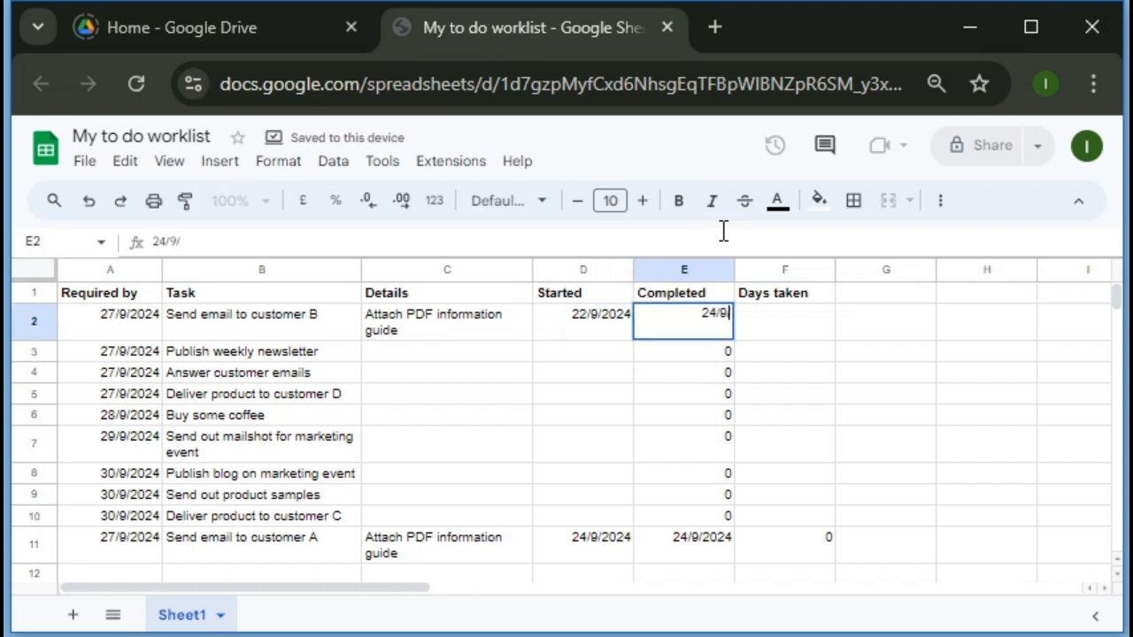
text(2024)
key(Return)
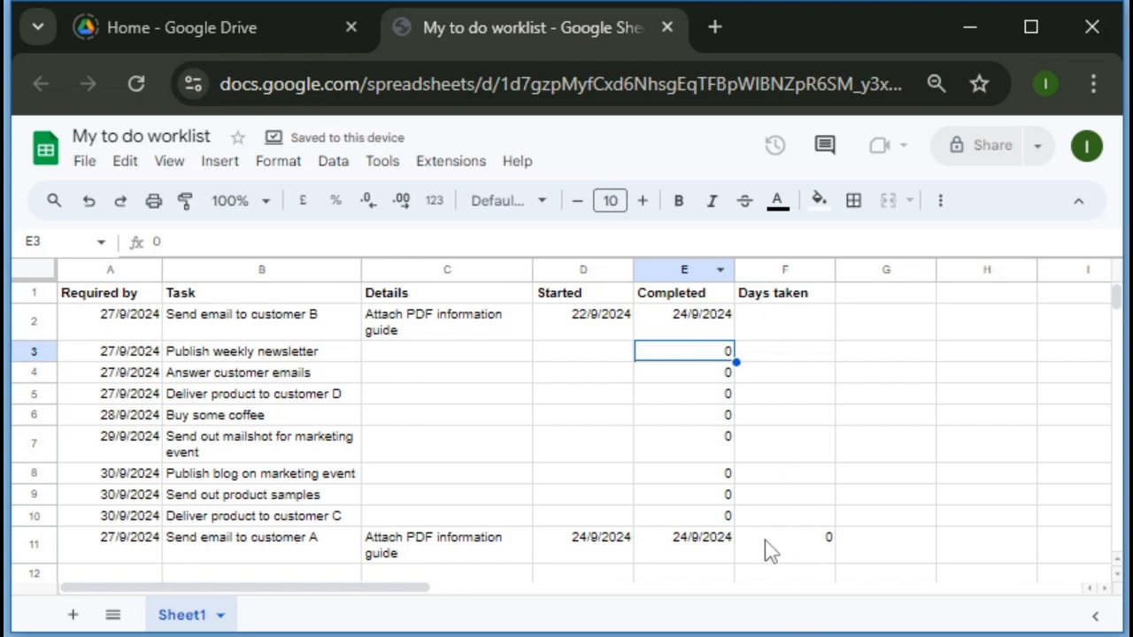
Copy the days-taken formula from F11 into F2 for "Send email to customer B"
click(803, 553)
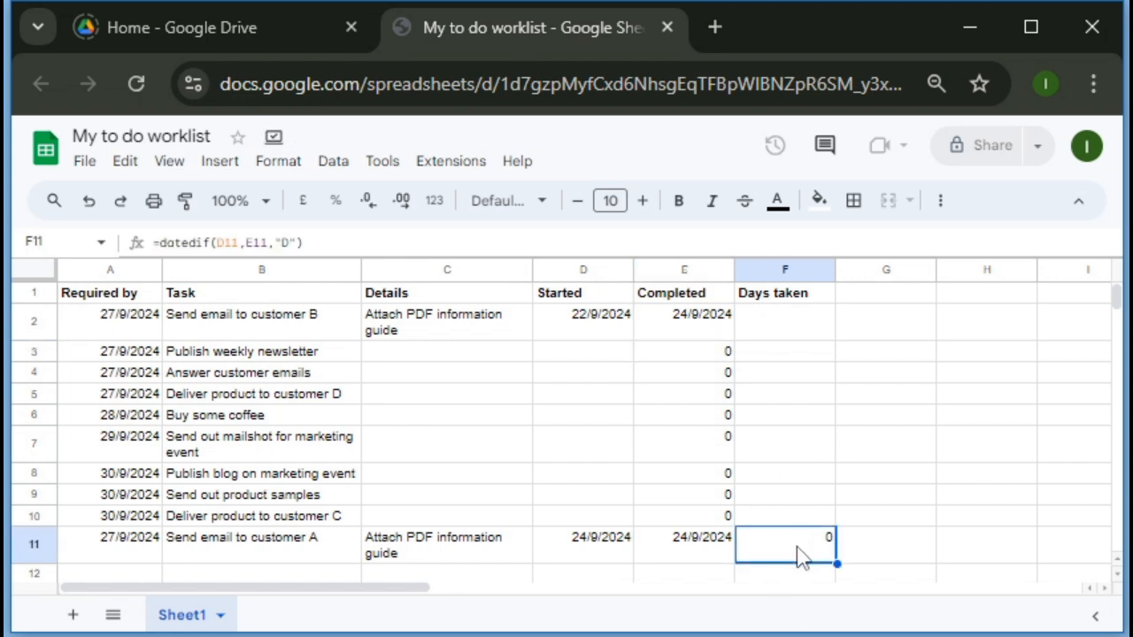
click(770, 332)
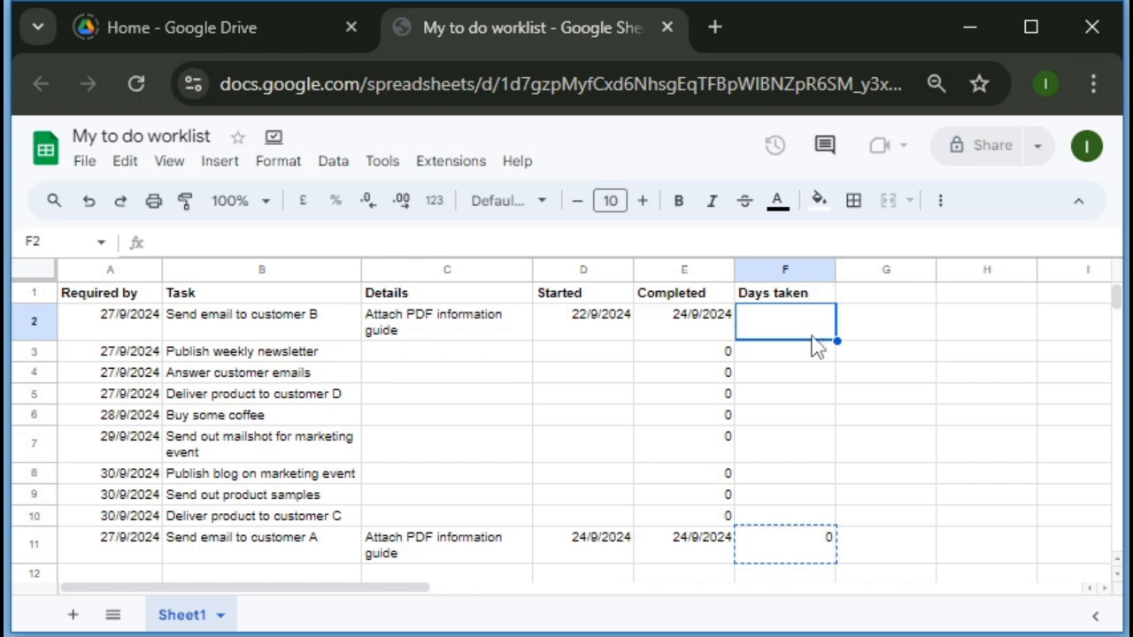
key(ctrl+v)
click(810, 419)
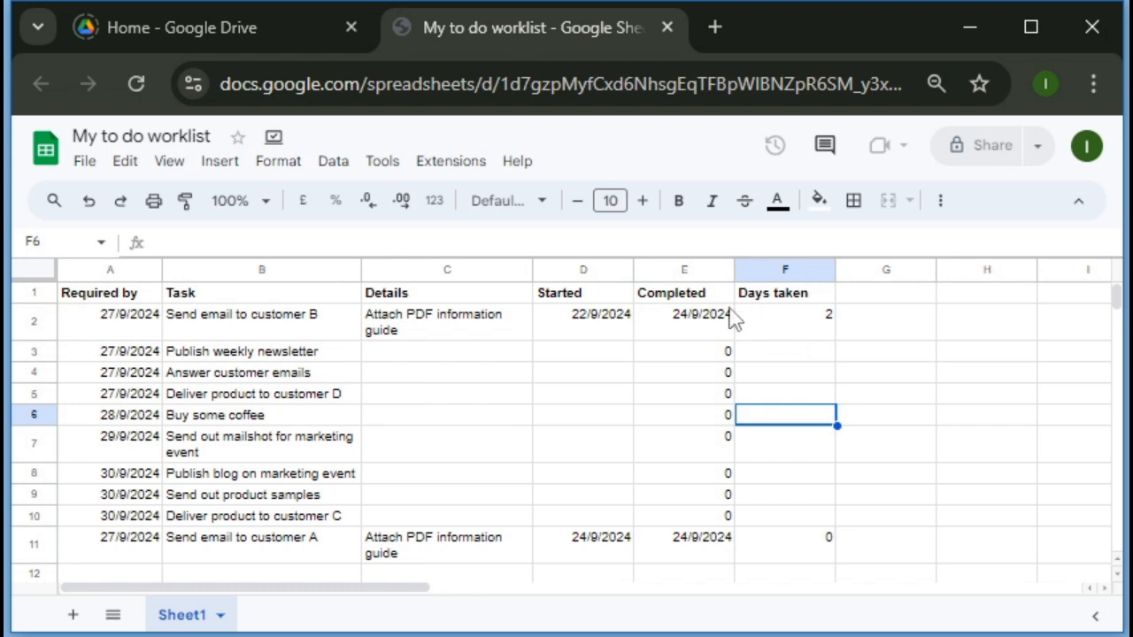
Sort the whole sheet by Completed A to Z, then by Required by A to Z, treating the first row as a header row
click(39, 280)
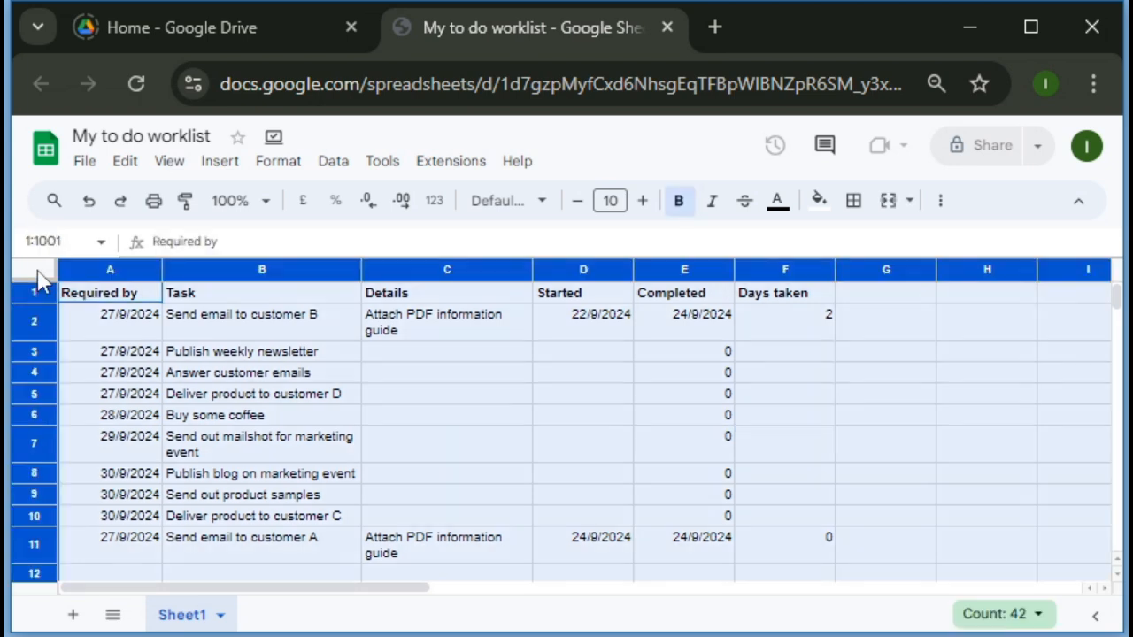
click(331, 162)
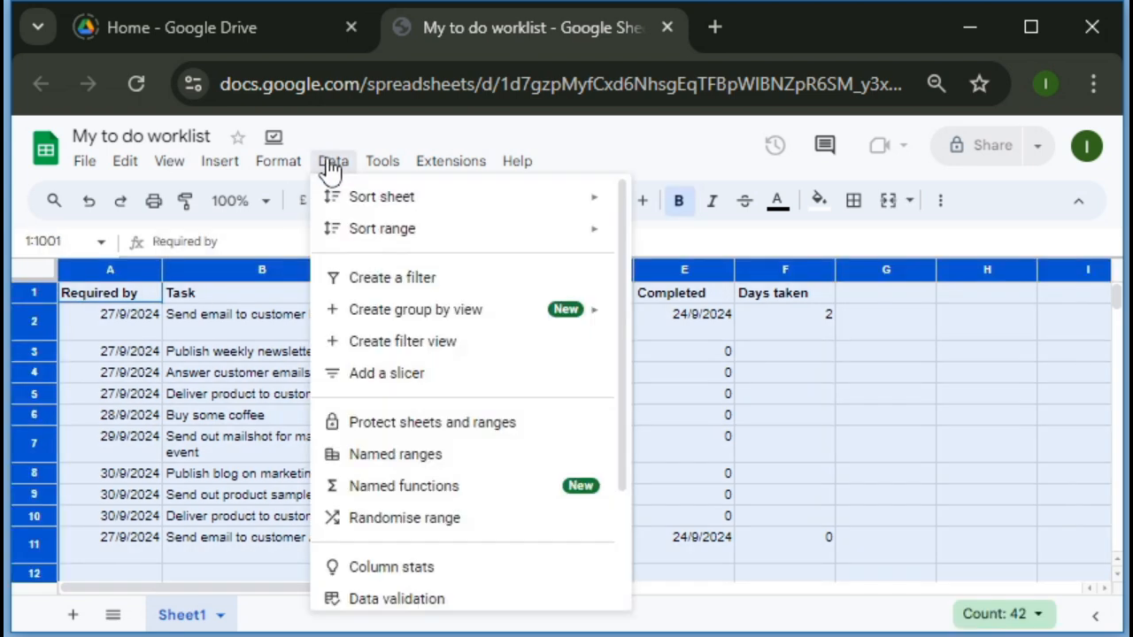
mouse_move(354, 237)
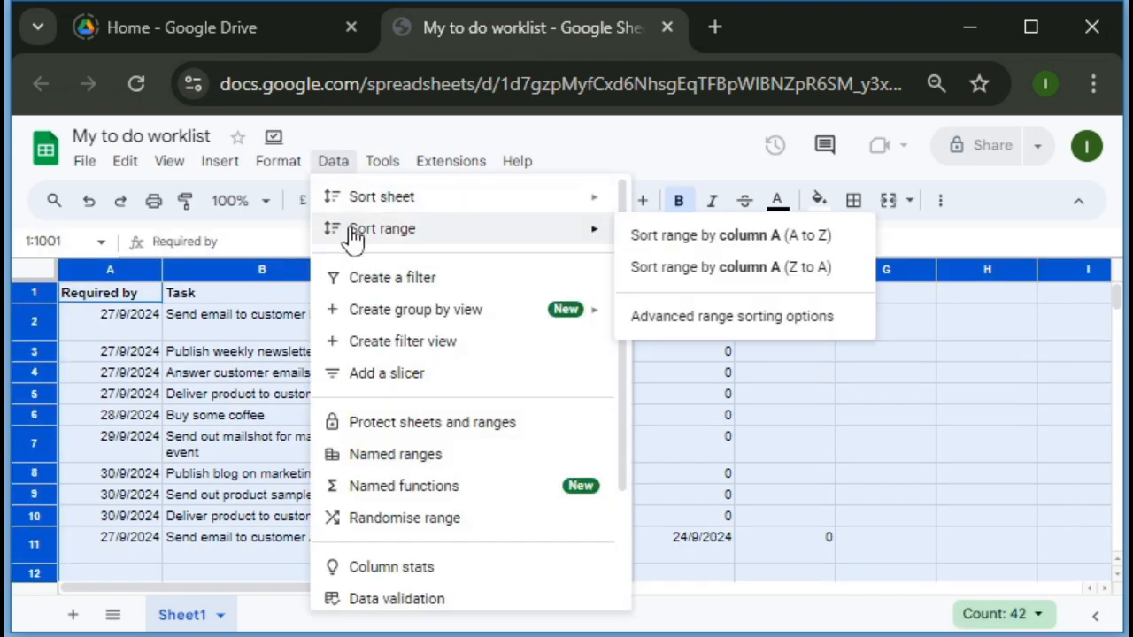
click(751, 324)
click(374, 307)
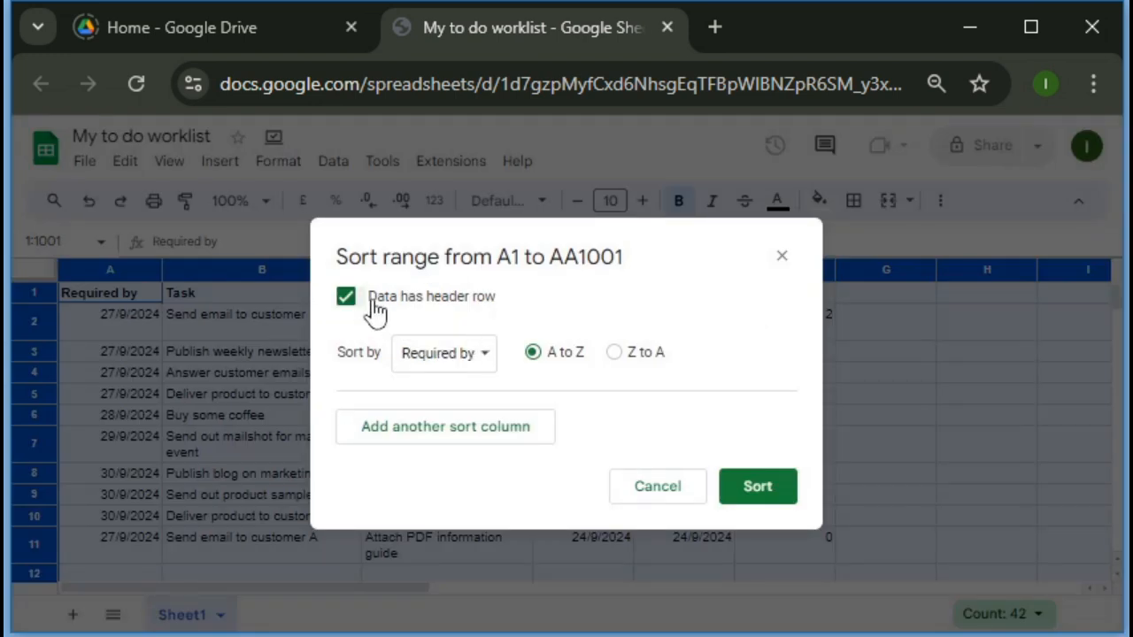
click(449, 354)
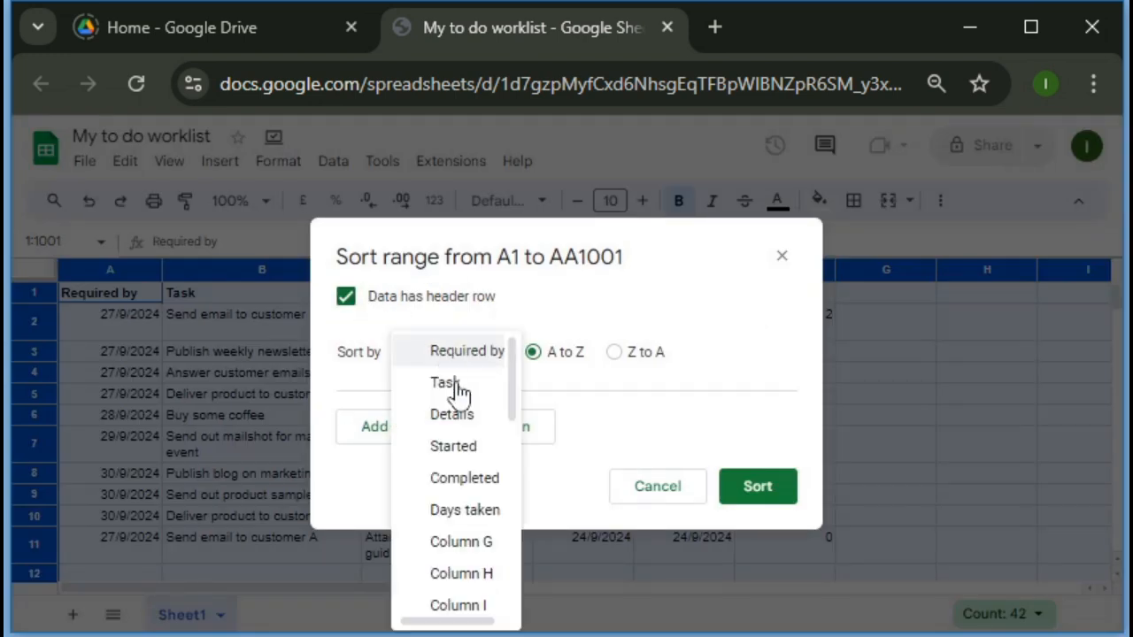
click(475, 482)
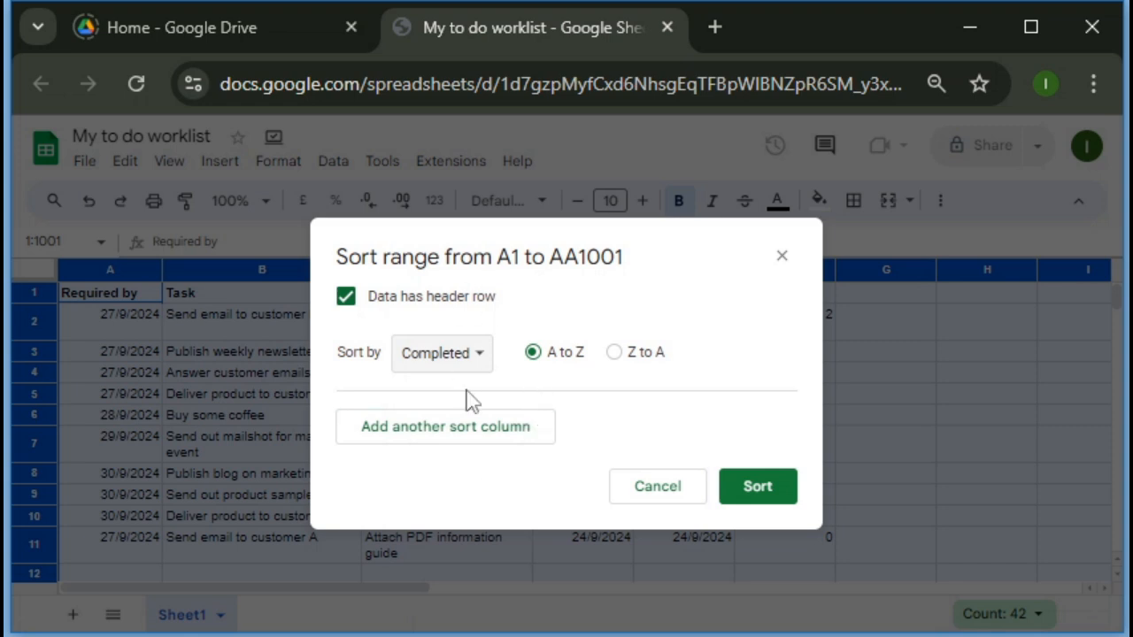
click(500, 434)
click(451, 432)
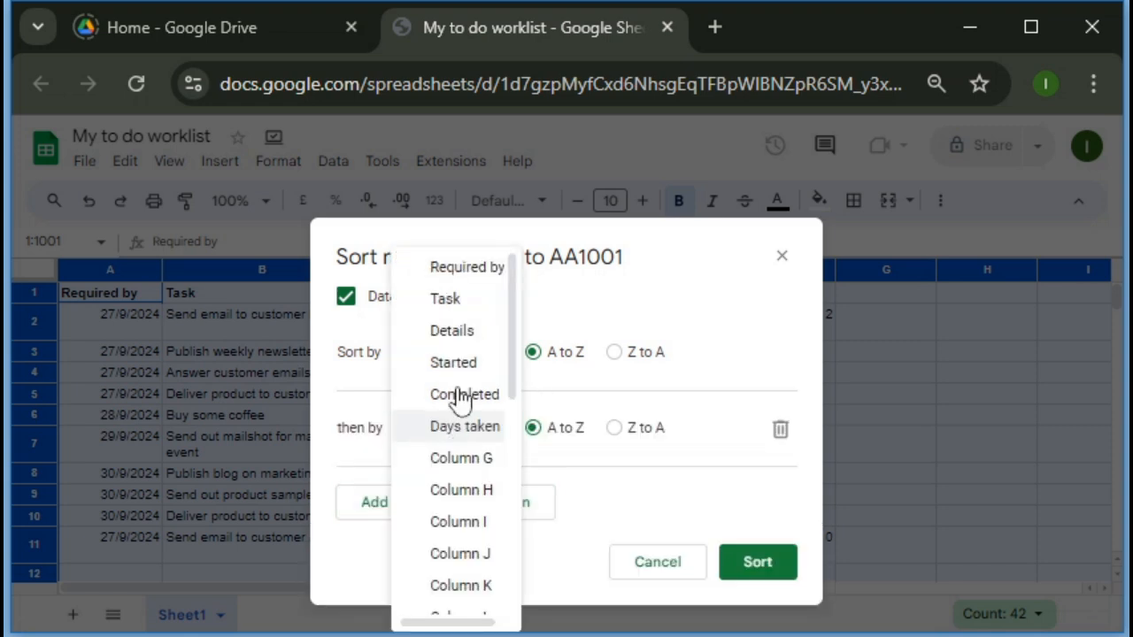
click(463, 269)
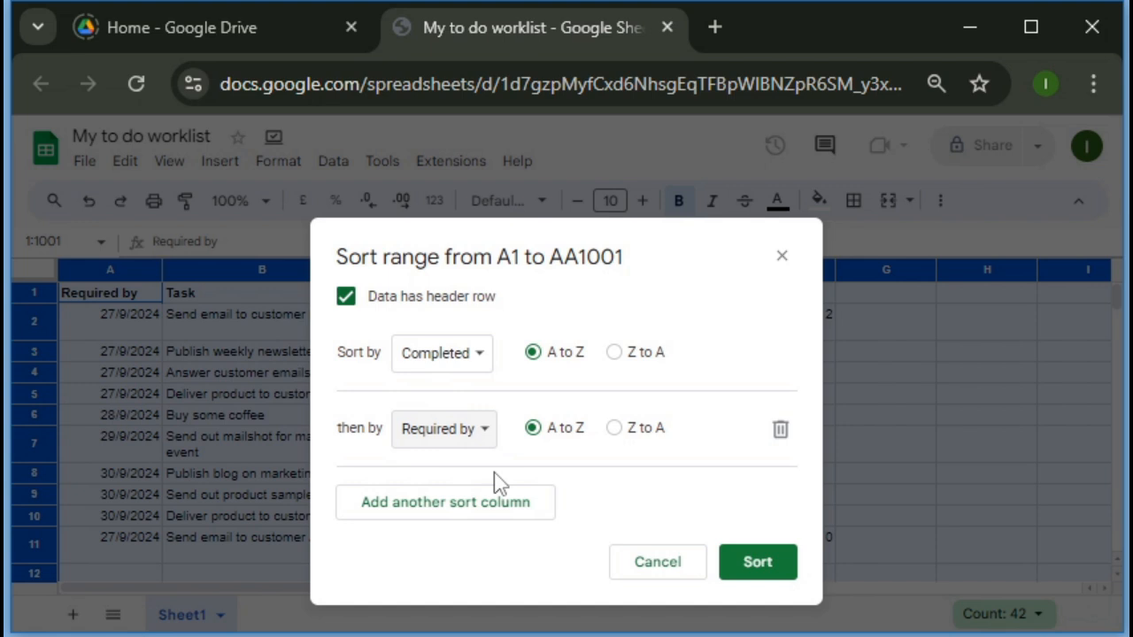
click(758, 561)
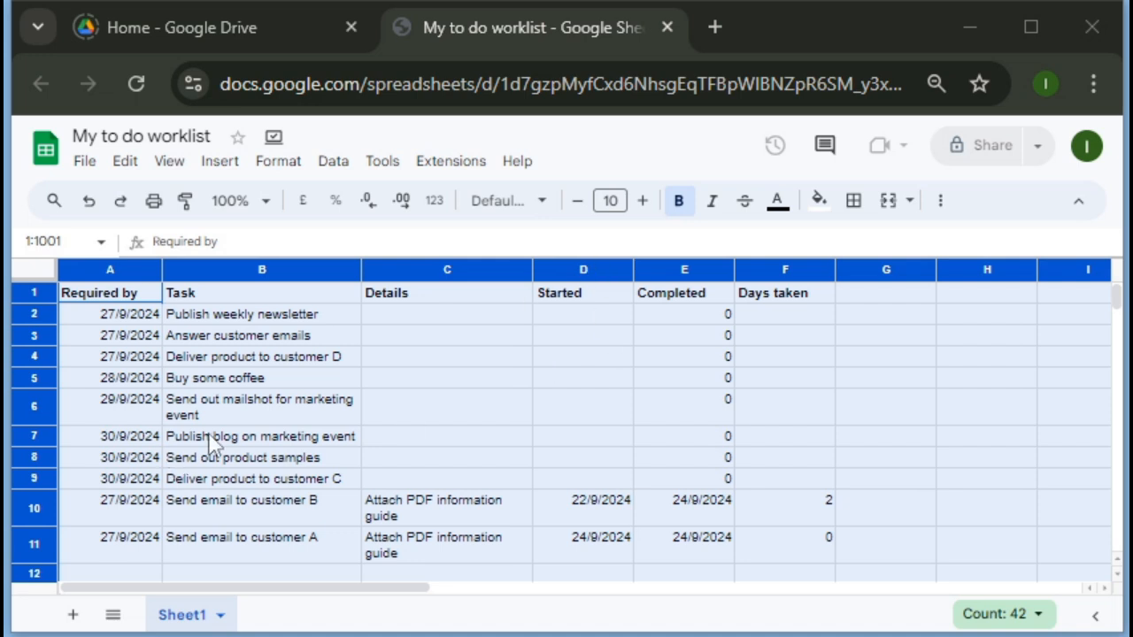
Insert one empty row above the "Publish blog on marketing event" task in row 7
click(251, 436)
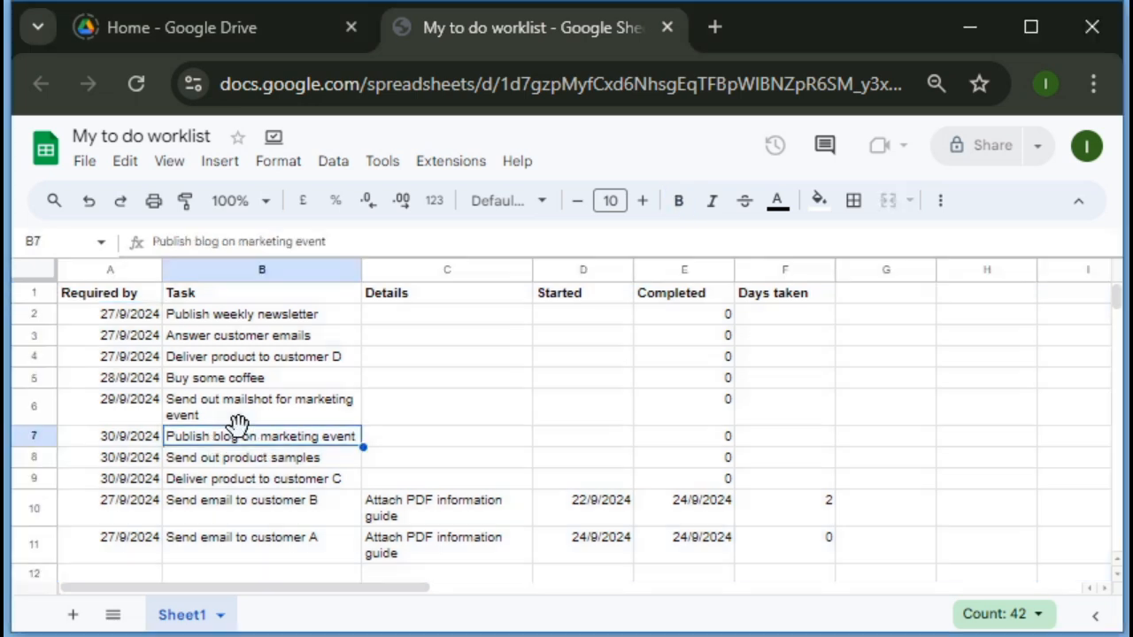
key(Left)
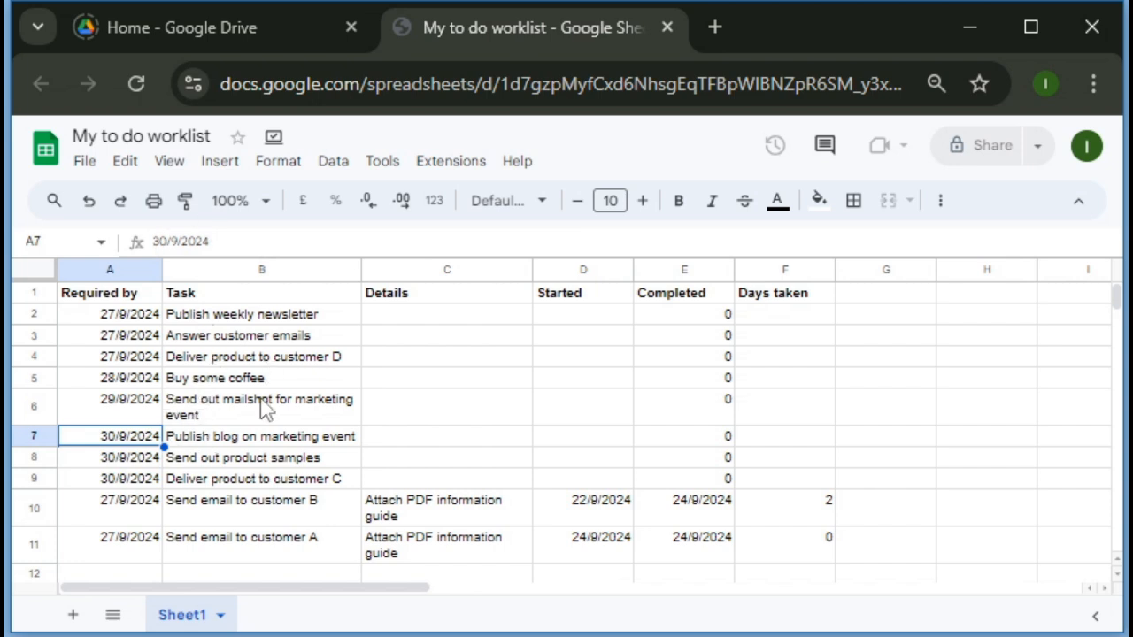
click(219, 161)
mouse_move(278, 233)
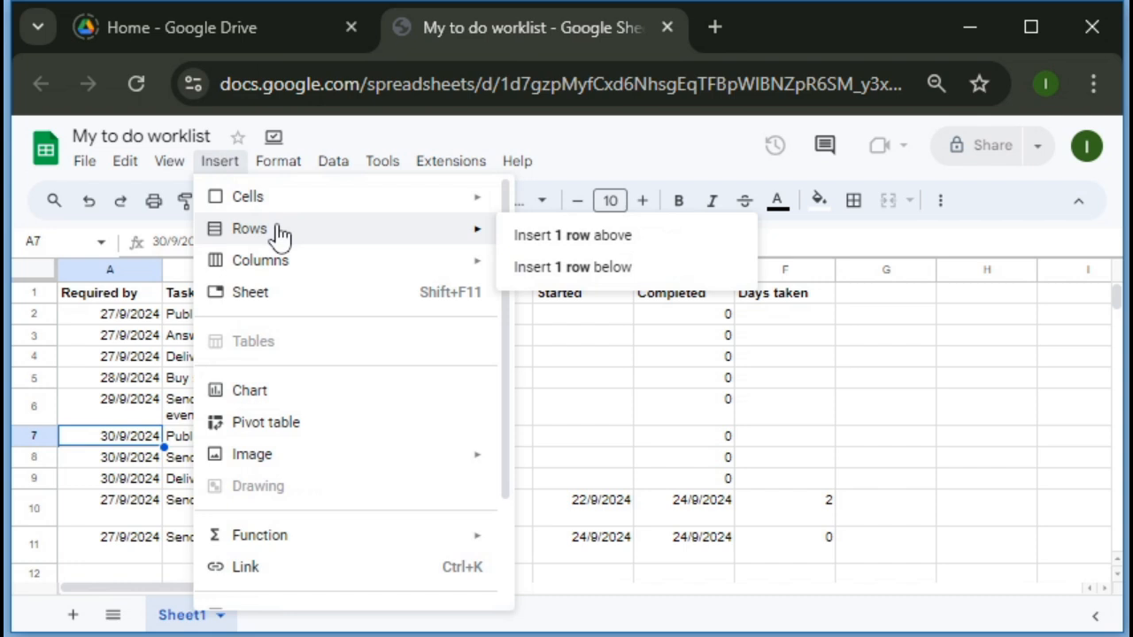
click(550, 239)
click(253, 423)
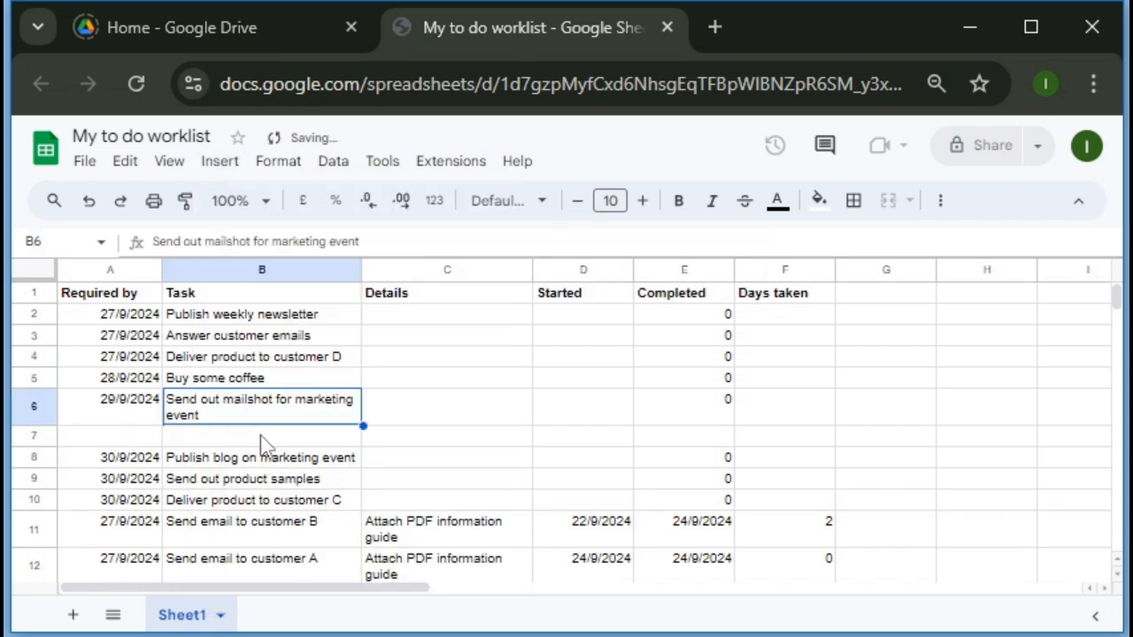
Enter the task "Send product to customer E" in the Task column of the empty row 7
click(262, 439)
text(Se)
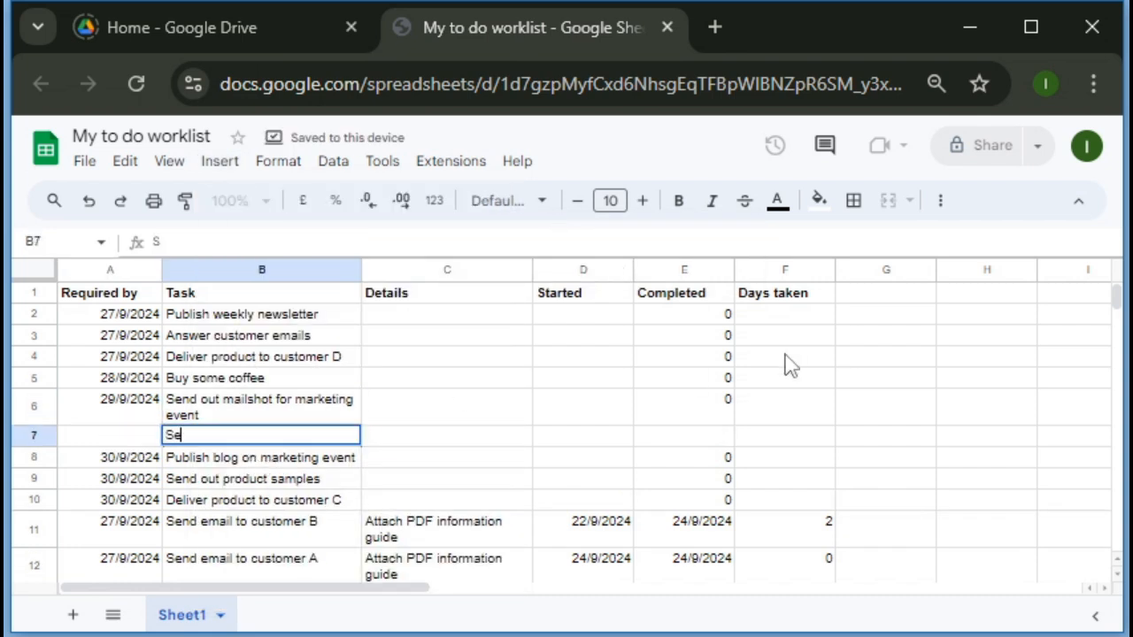
text(nd product )
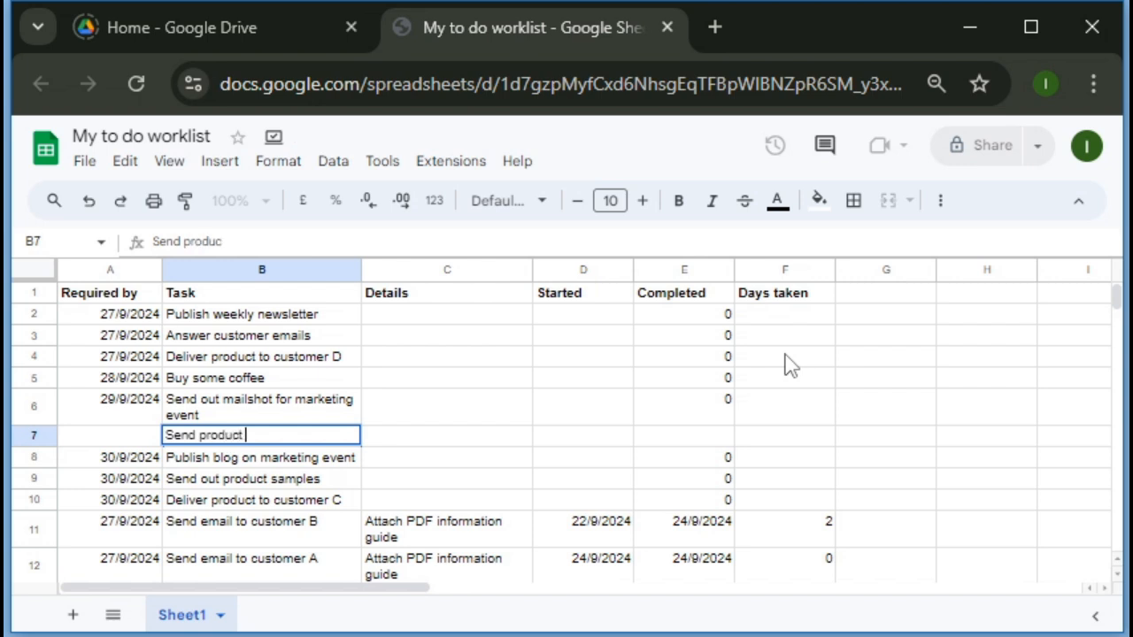
text(to customer E)
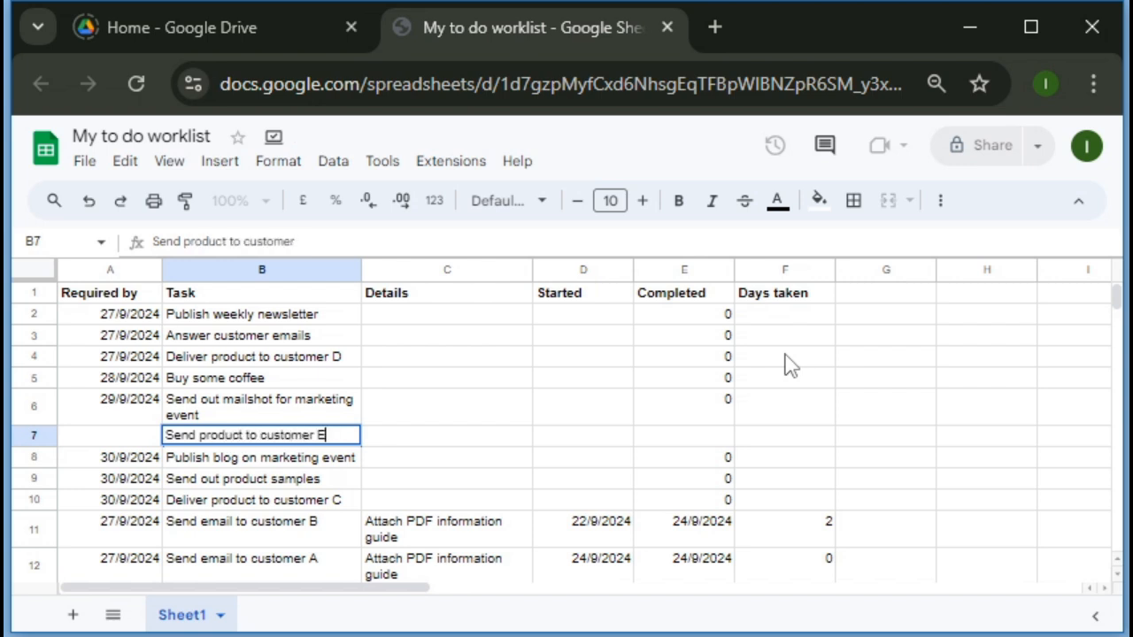
key(Return)
Set the Required by date of "Send product to customer E" to 26/9/2024
key(Up)
key(Left)
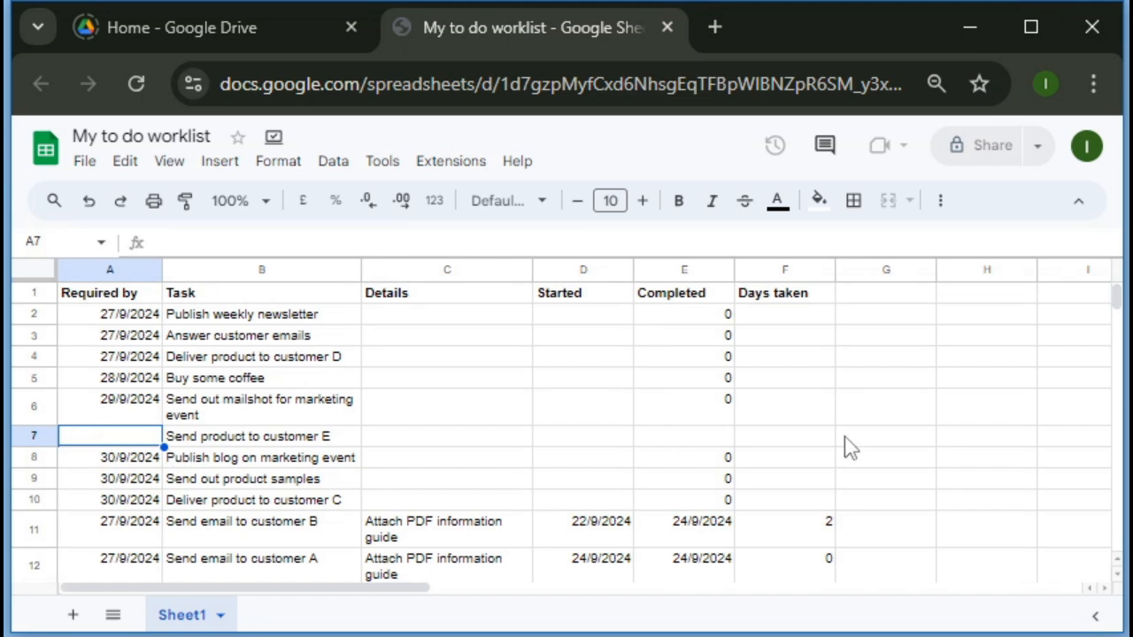
text(26/)
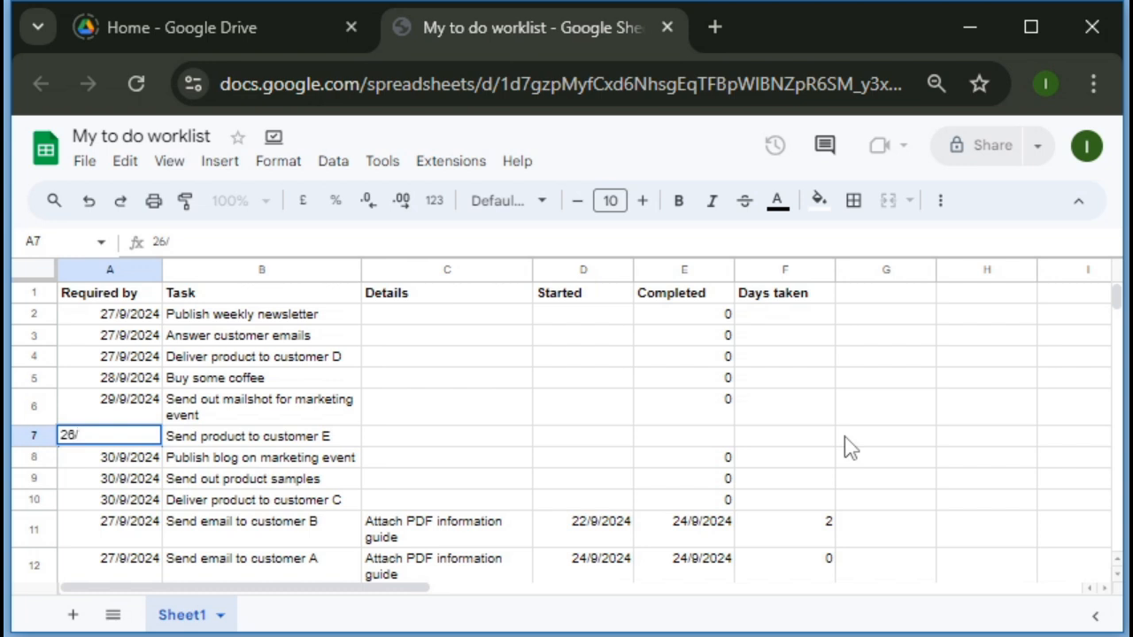
text(9/2024)
key(Return)
key(Up)
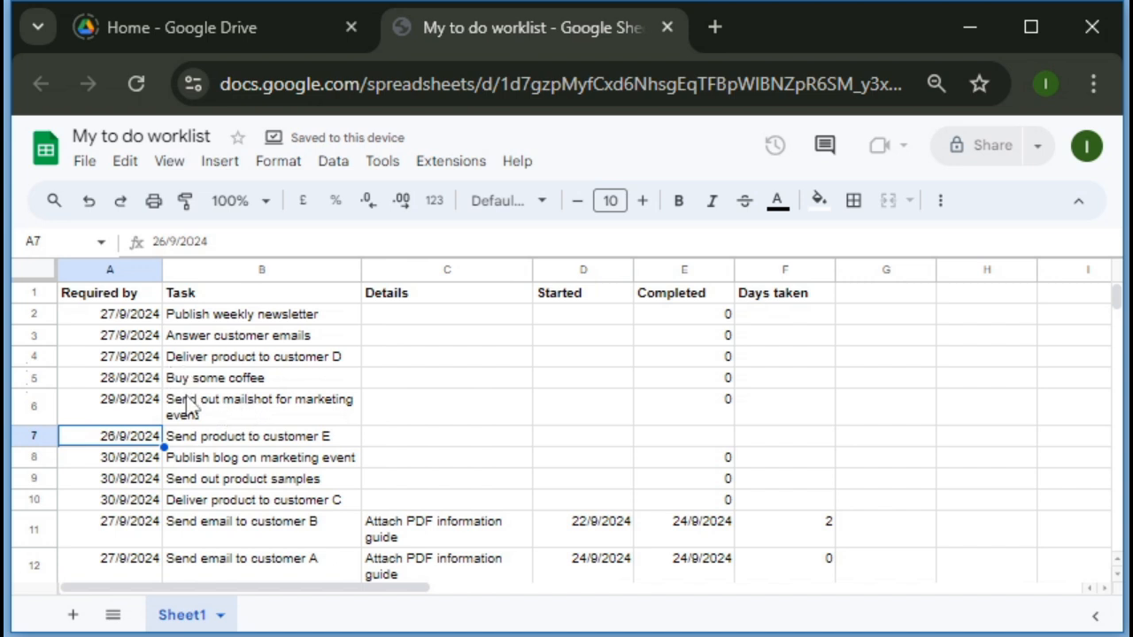
scroll(184, 411, down, 3)
scroll(187, 424, up, 3)
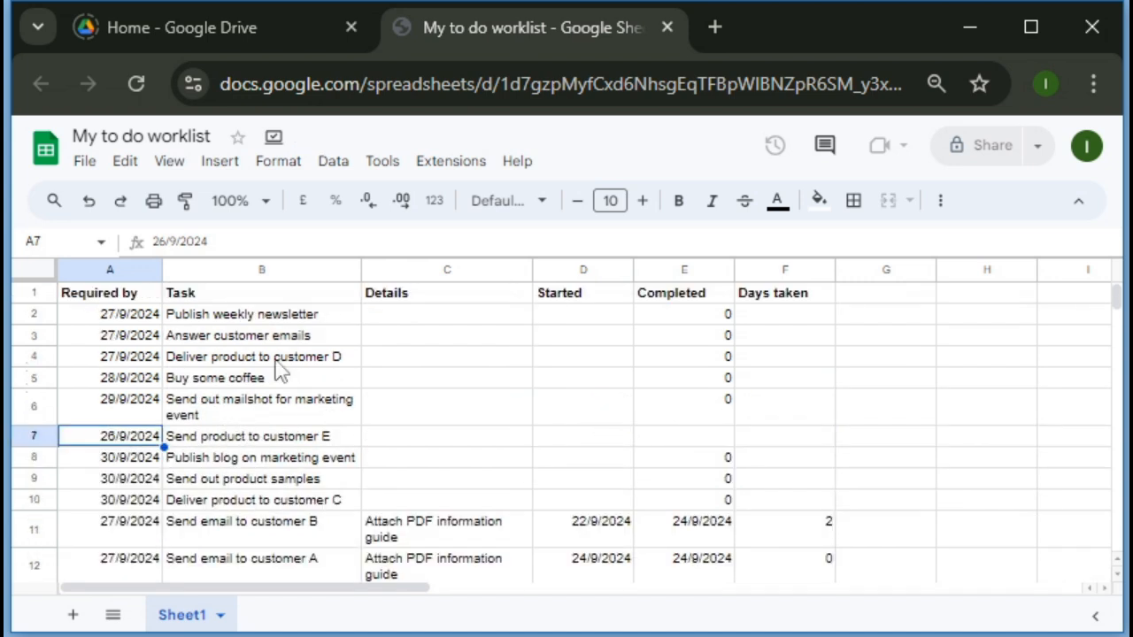
Sort the whole sheet by Required by only, A to Z, treating the first row as a header row
click(35, 271)
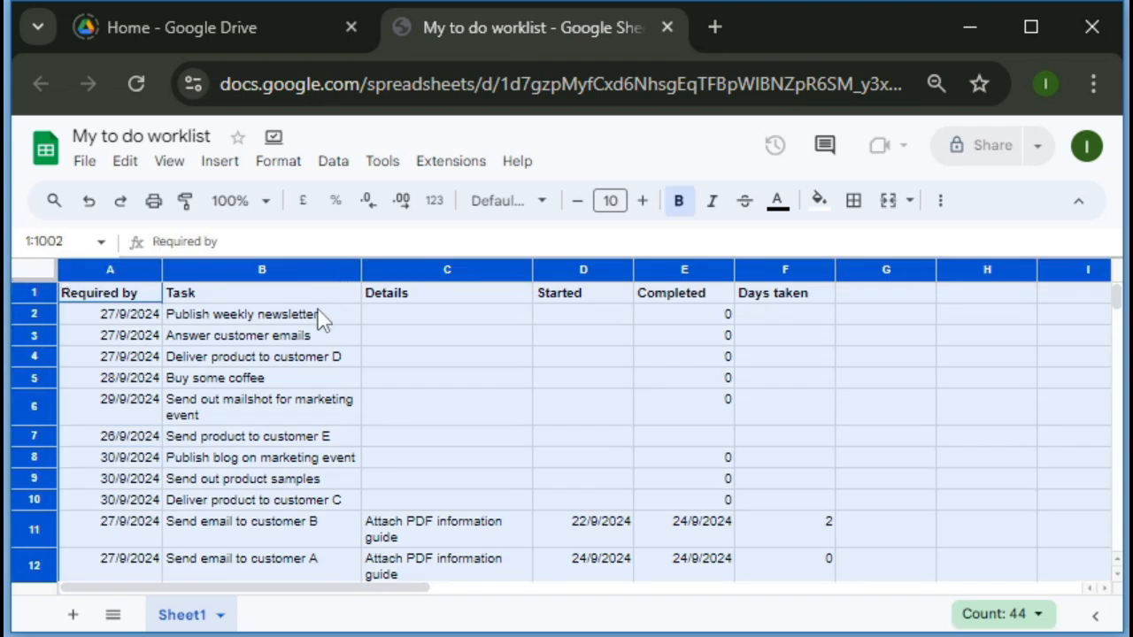
click(340, 168)
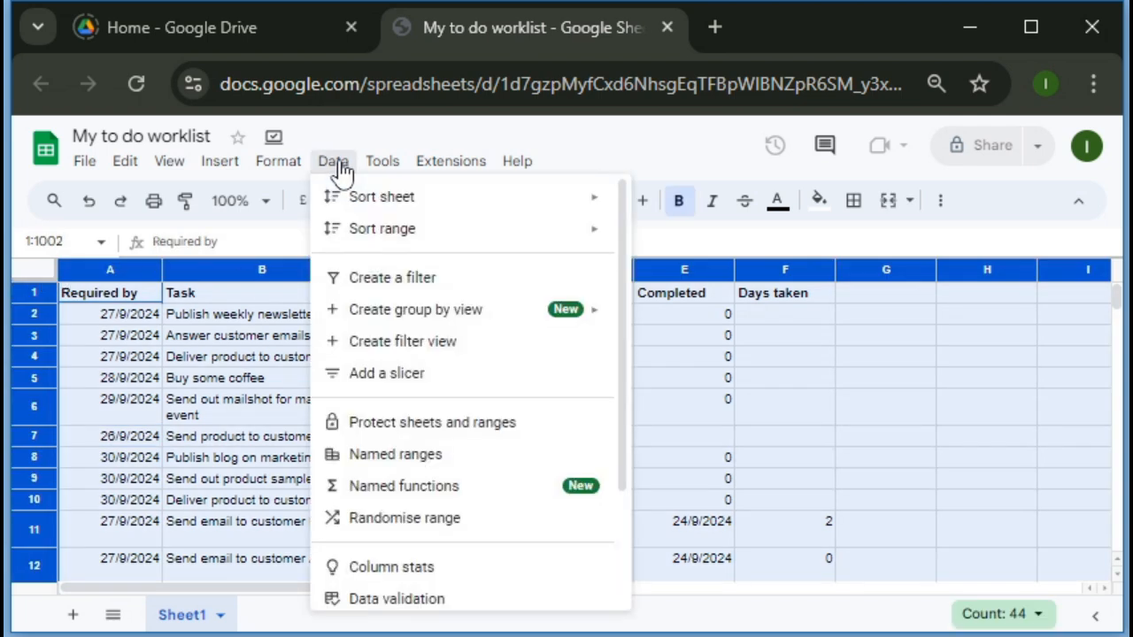
mouse_move(387, 241)
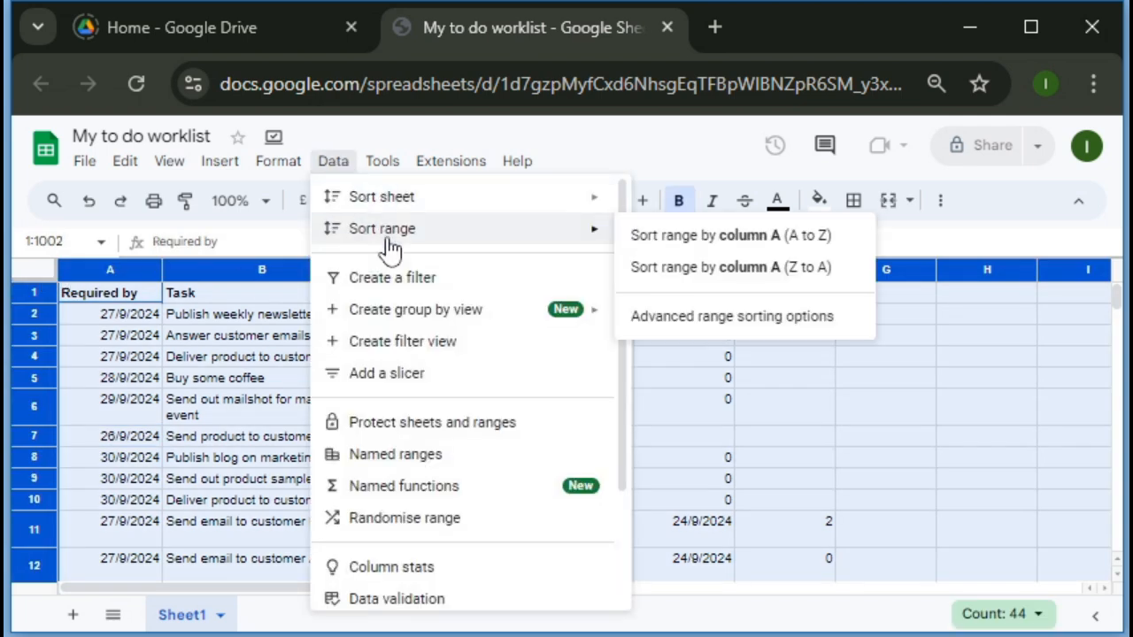
click(796, 317)
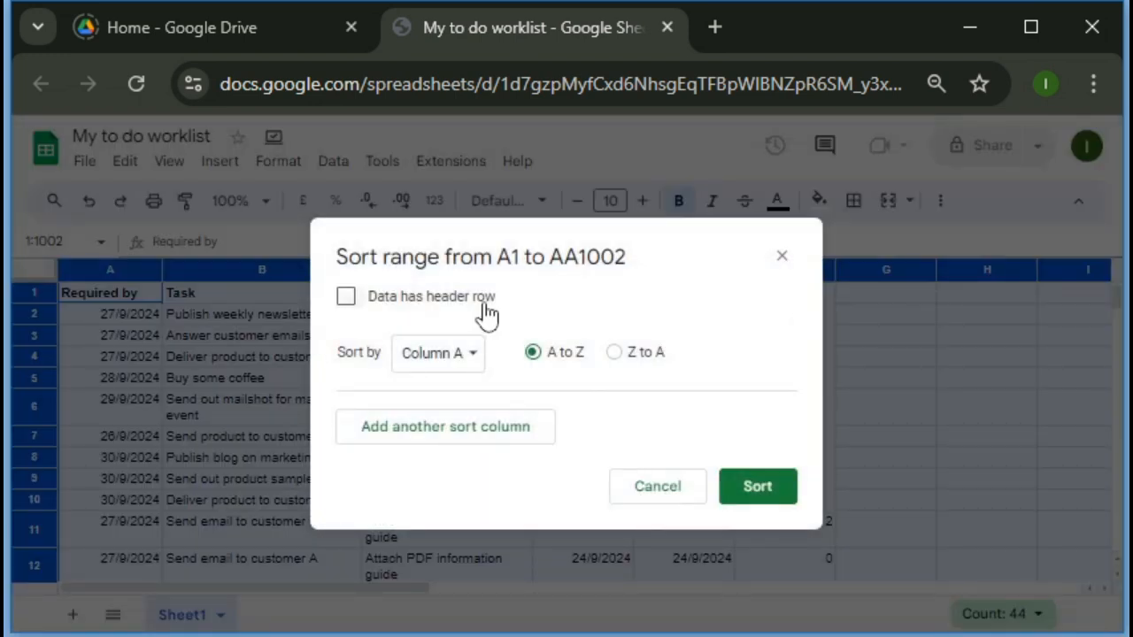
click(483, 310)
click(445, 353)
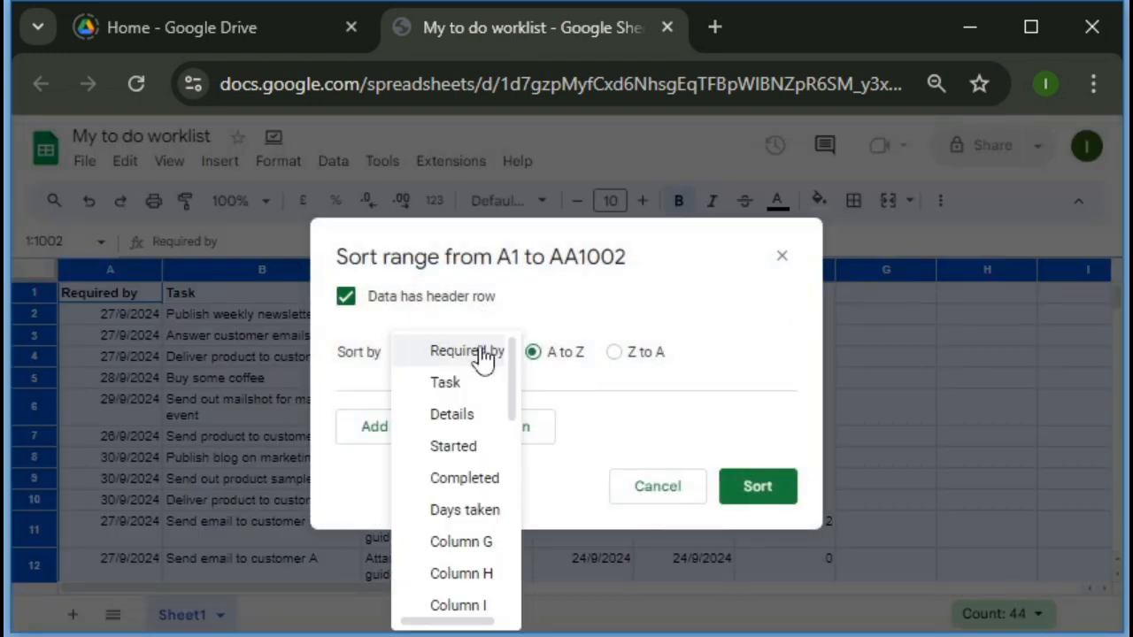
click(467, 351)
click(773, 486)
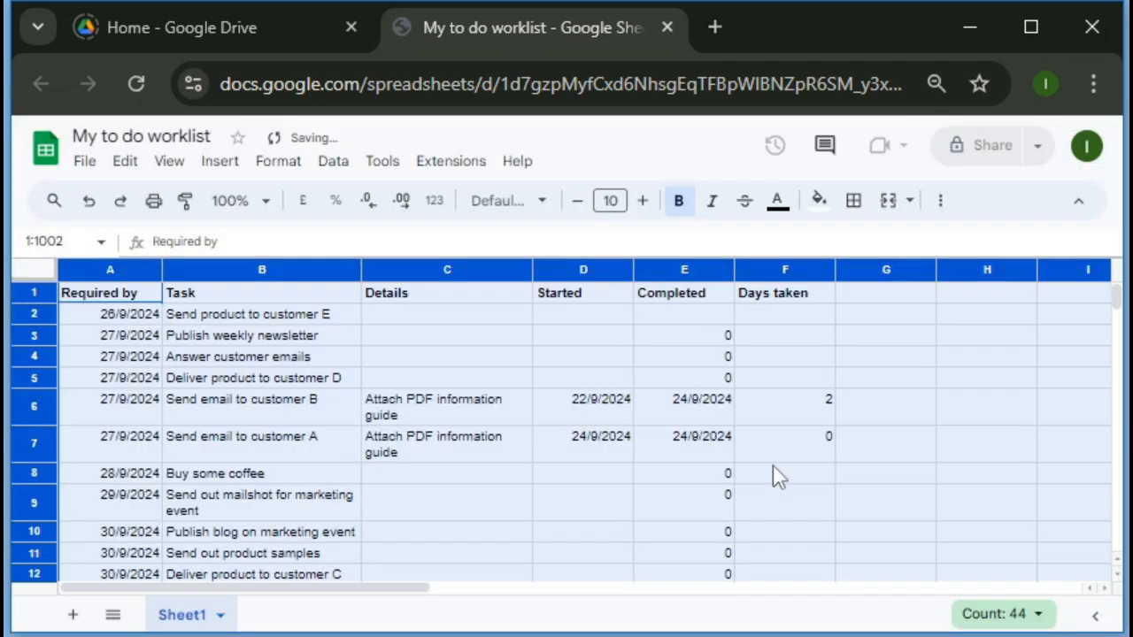
click(228, 338)
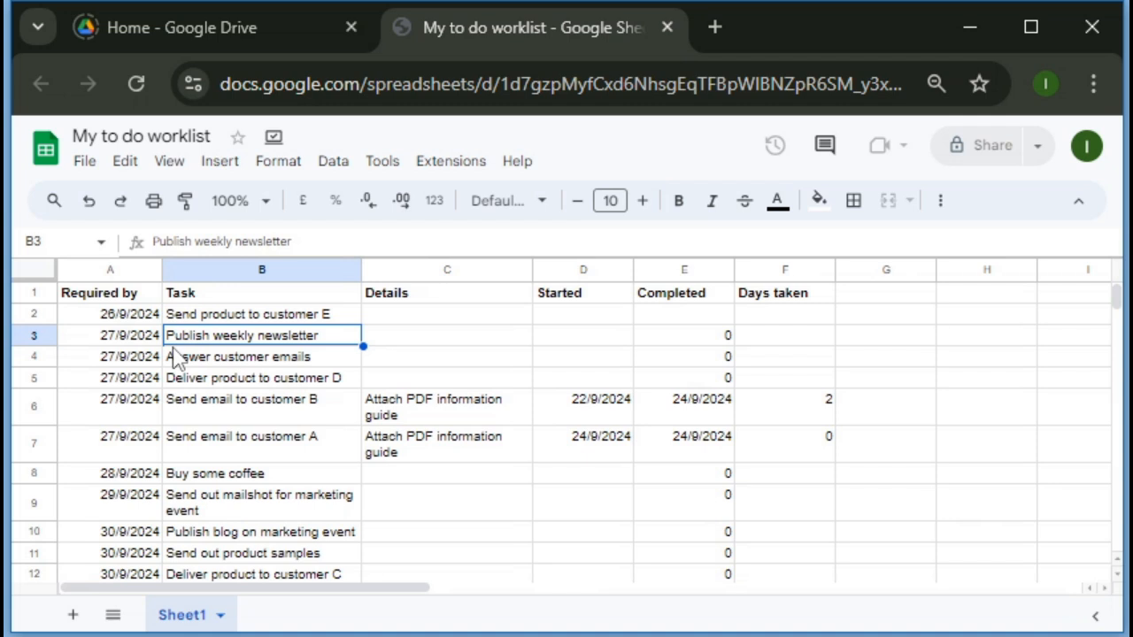
click(100, 341)
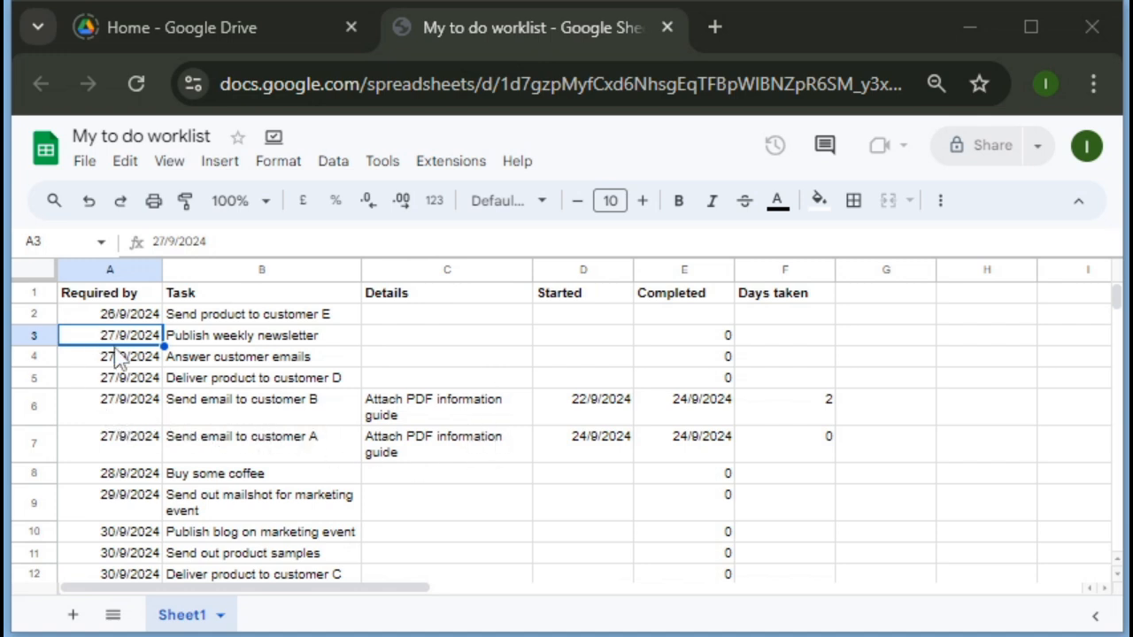
scroll(281, 426, down, 3)
scroll(286, 435, up, 3)
scroll(531, 456, down, 3)
scroll(516, 472, up, 3)
Set Completed to 0 for the "Send product to customer E" task in row 2
click(689, 320)
text(0)
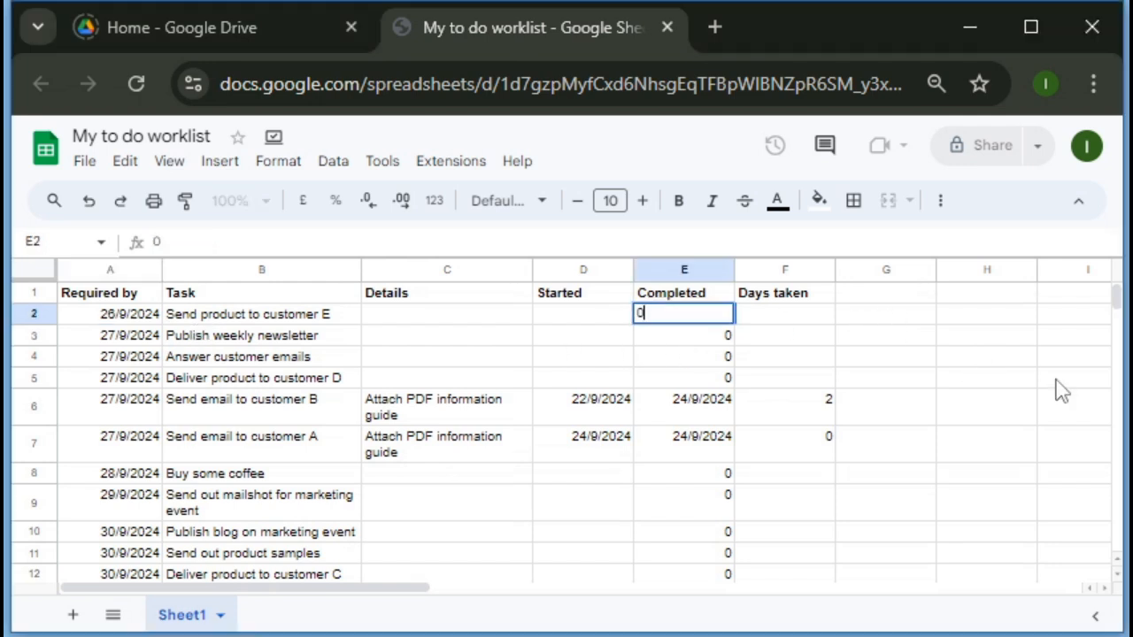
key(Return)
key(Down)
key(Down)
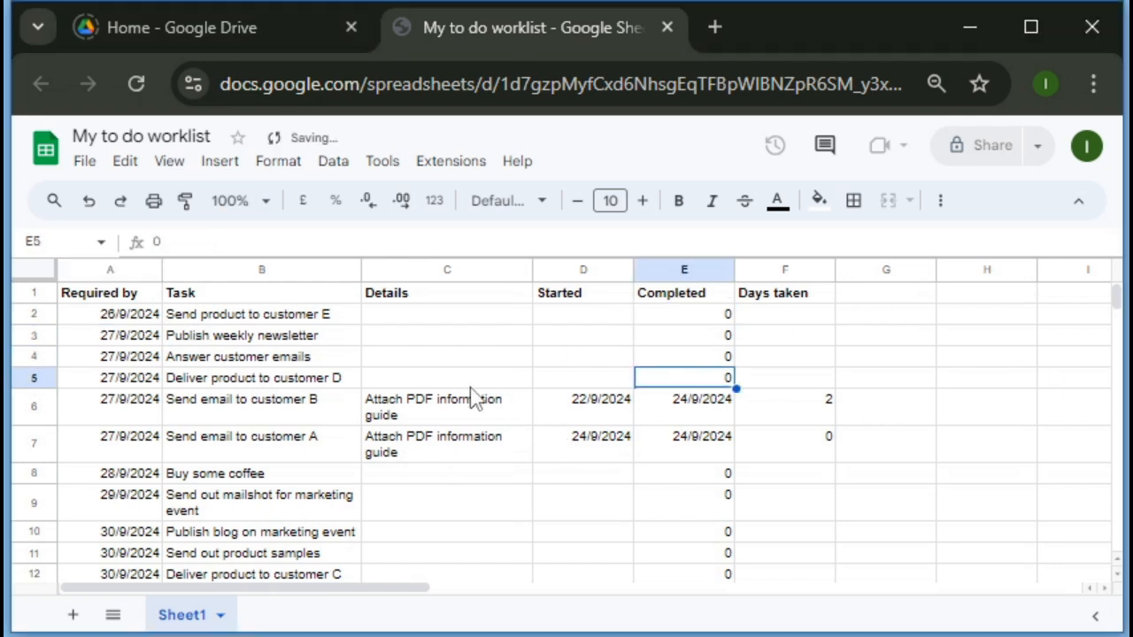
Sort the whole sheet by Completed A to Z, then by Required by A to Z, with the first row as headers
click(45, 275)
click(334, 162)
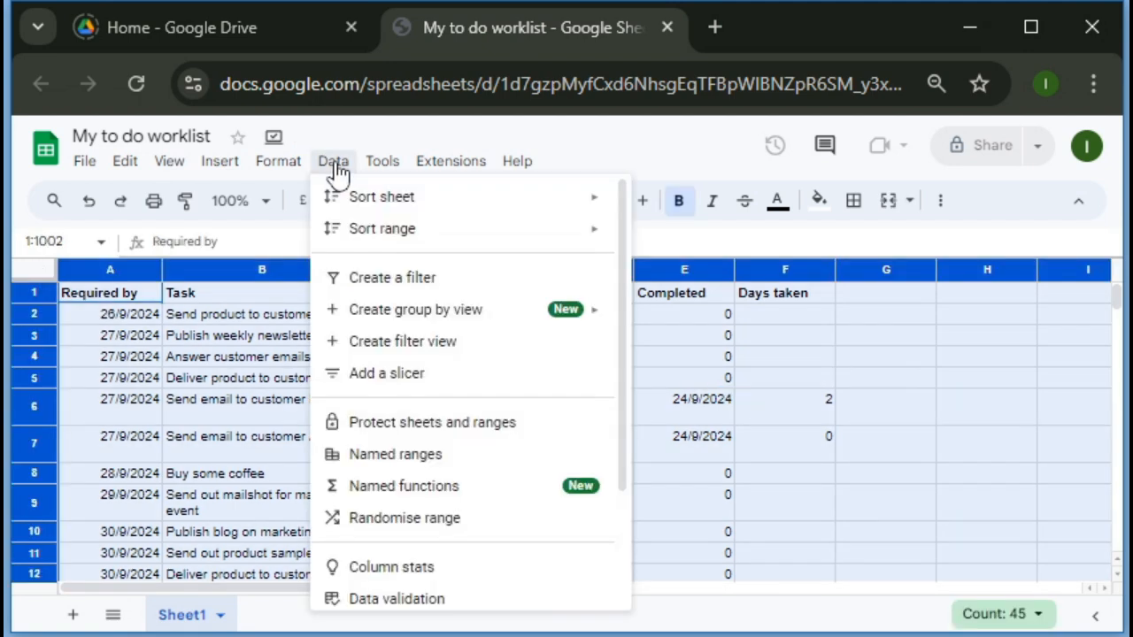
mouse_move(367, 227)
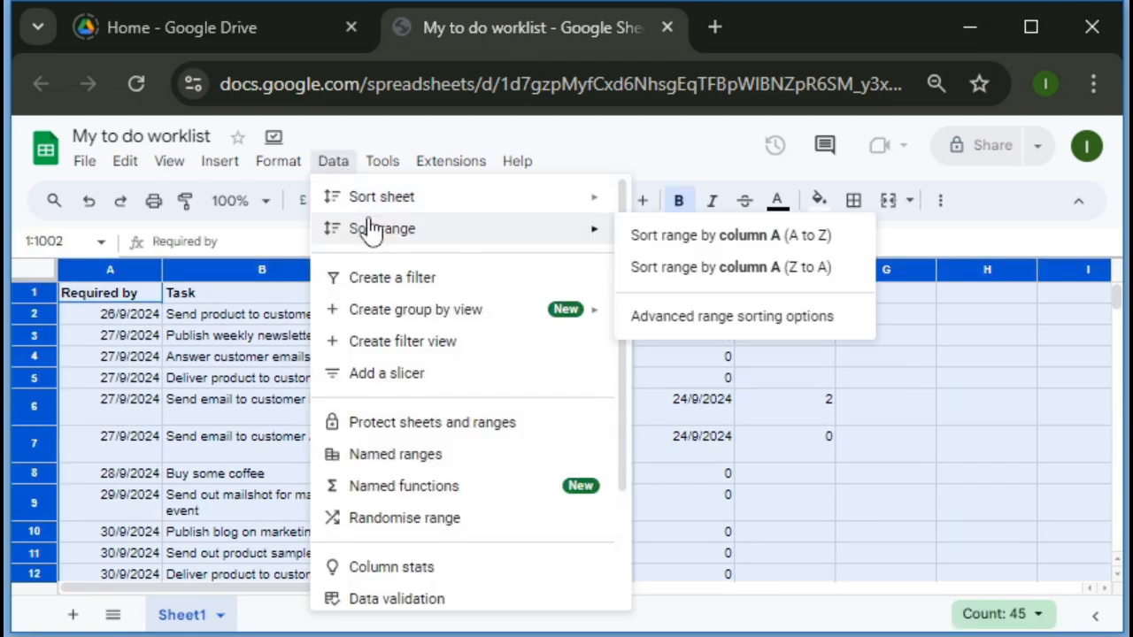
click(754, 320)
click(458, 308)
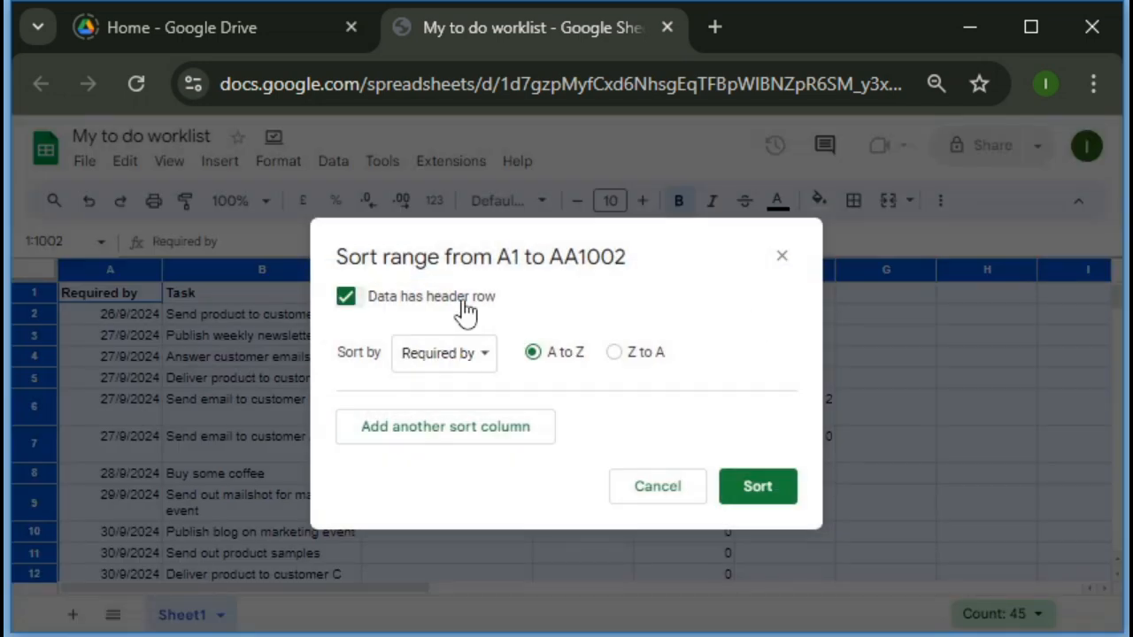
click(478, 359)
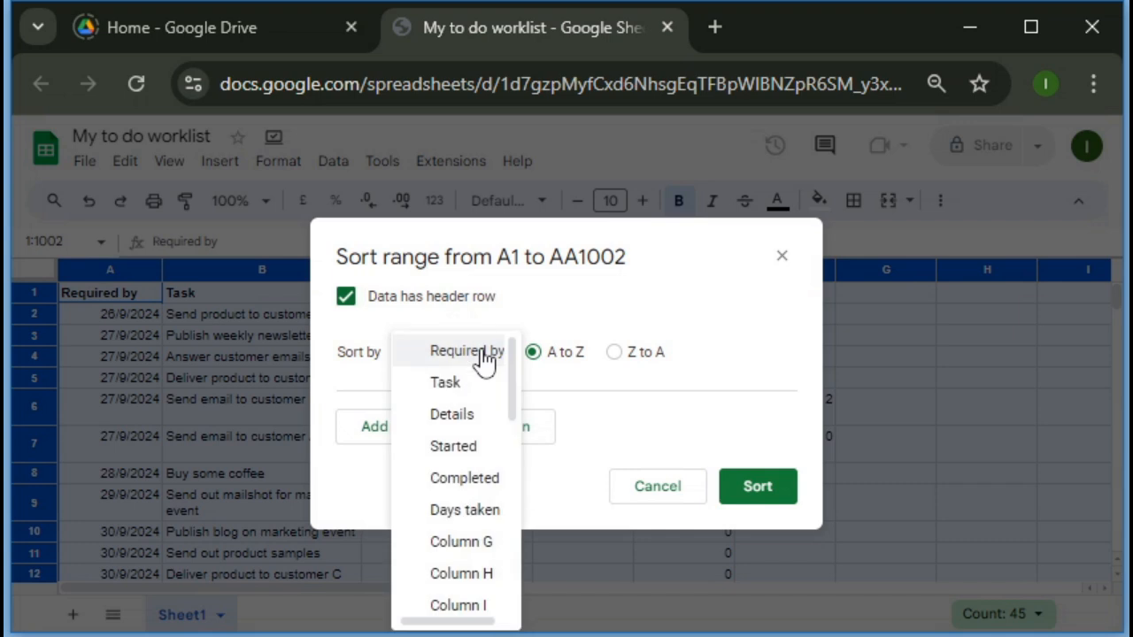
click(466, 478)
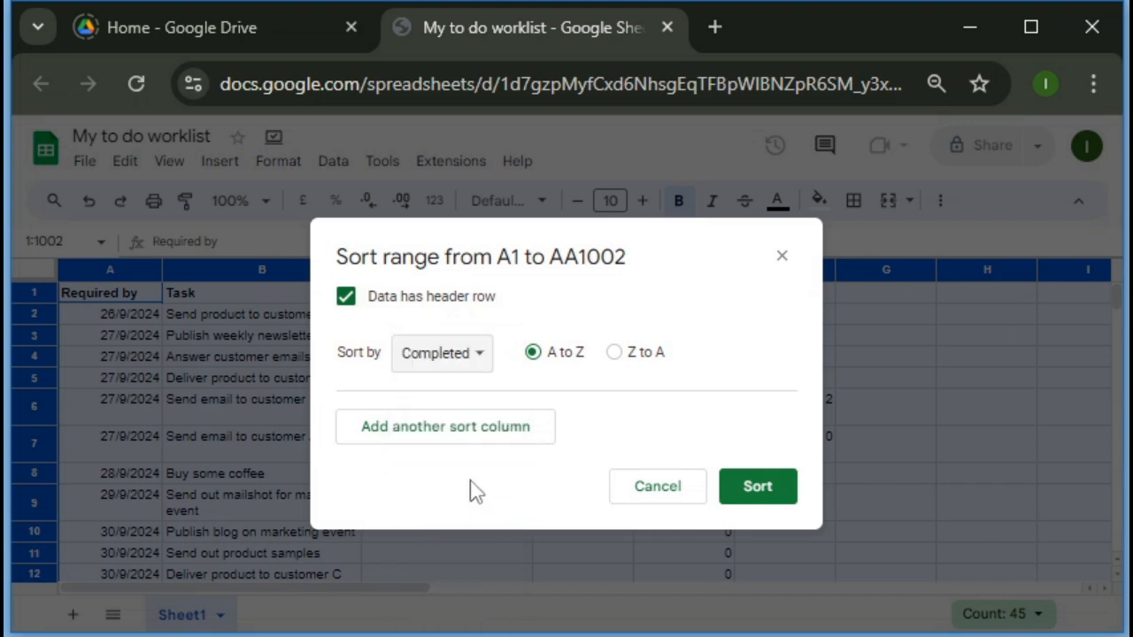
click(490, 435)
click(478, 432)
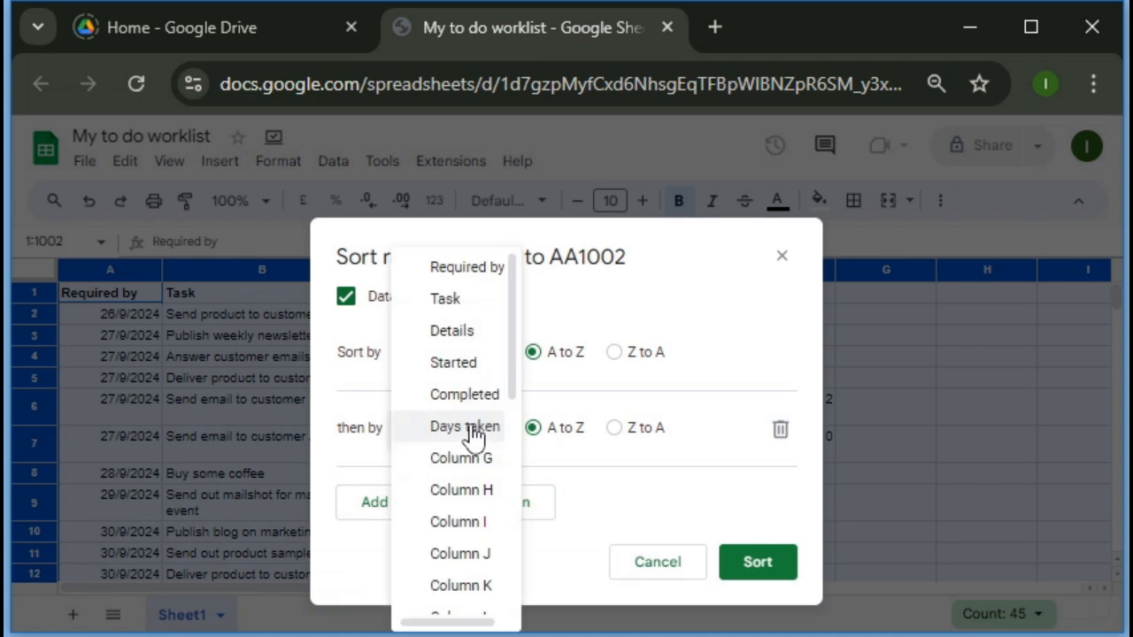
click(469, 269)
click(768, 572)
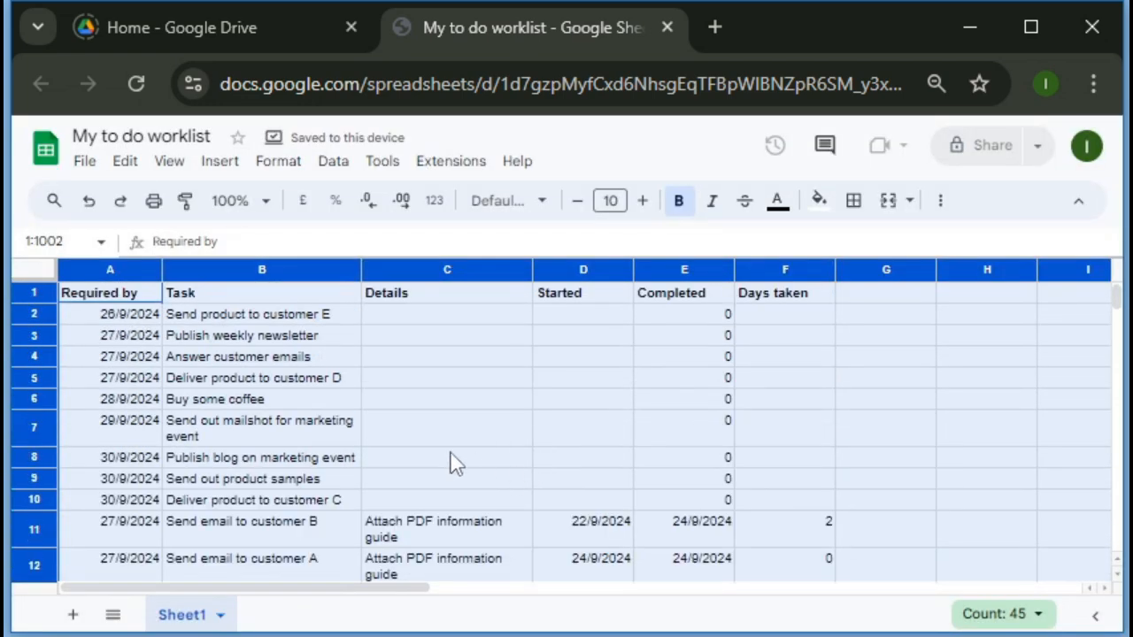
click(413, 460)
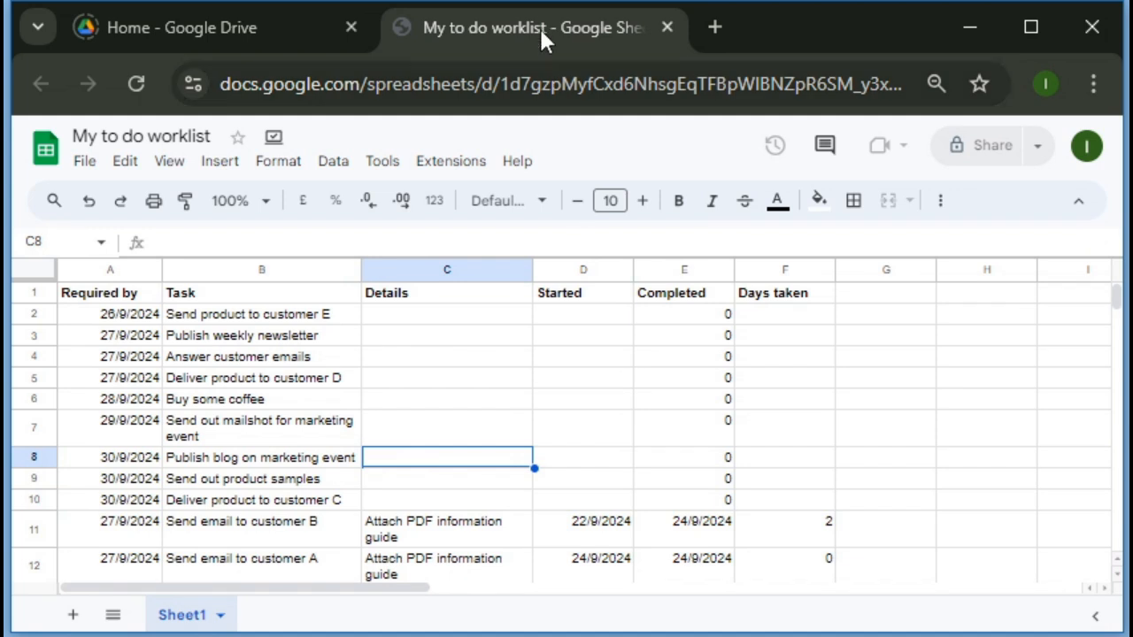
click(544, 3)
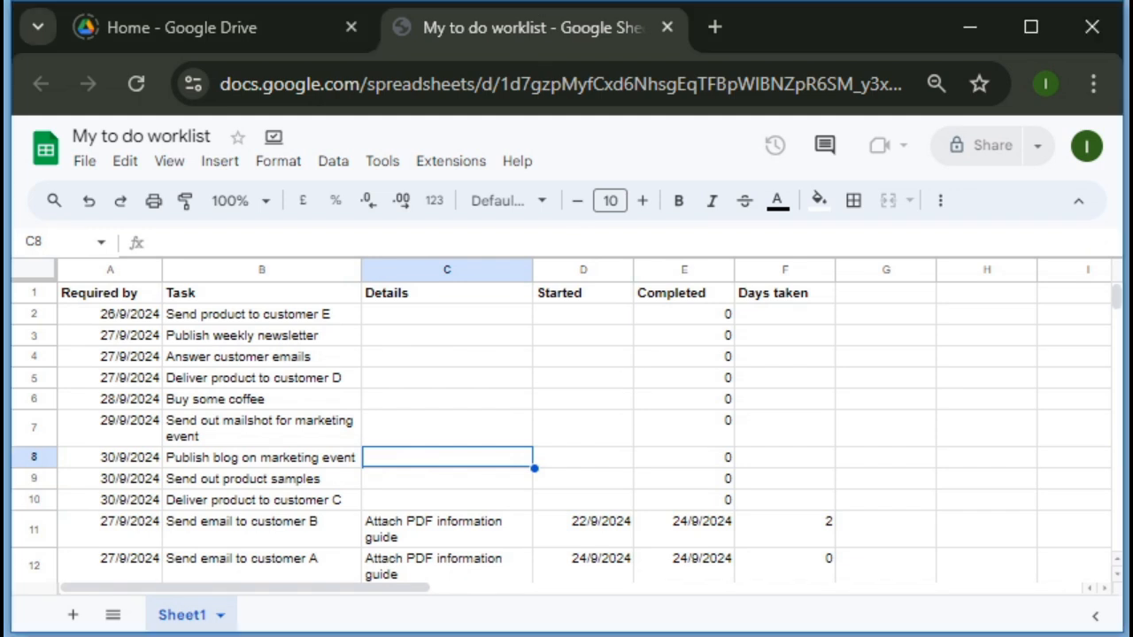